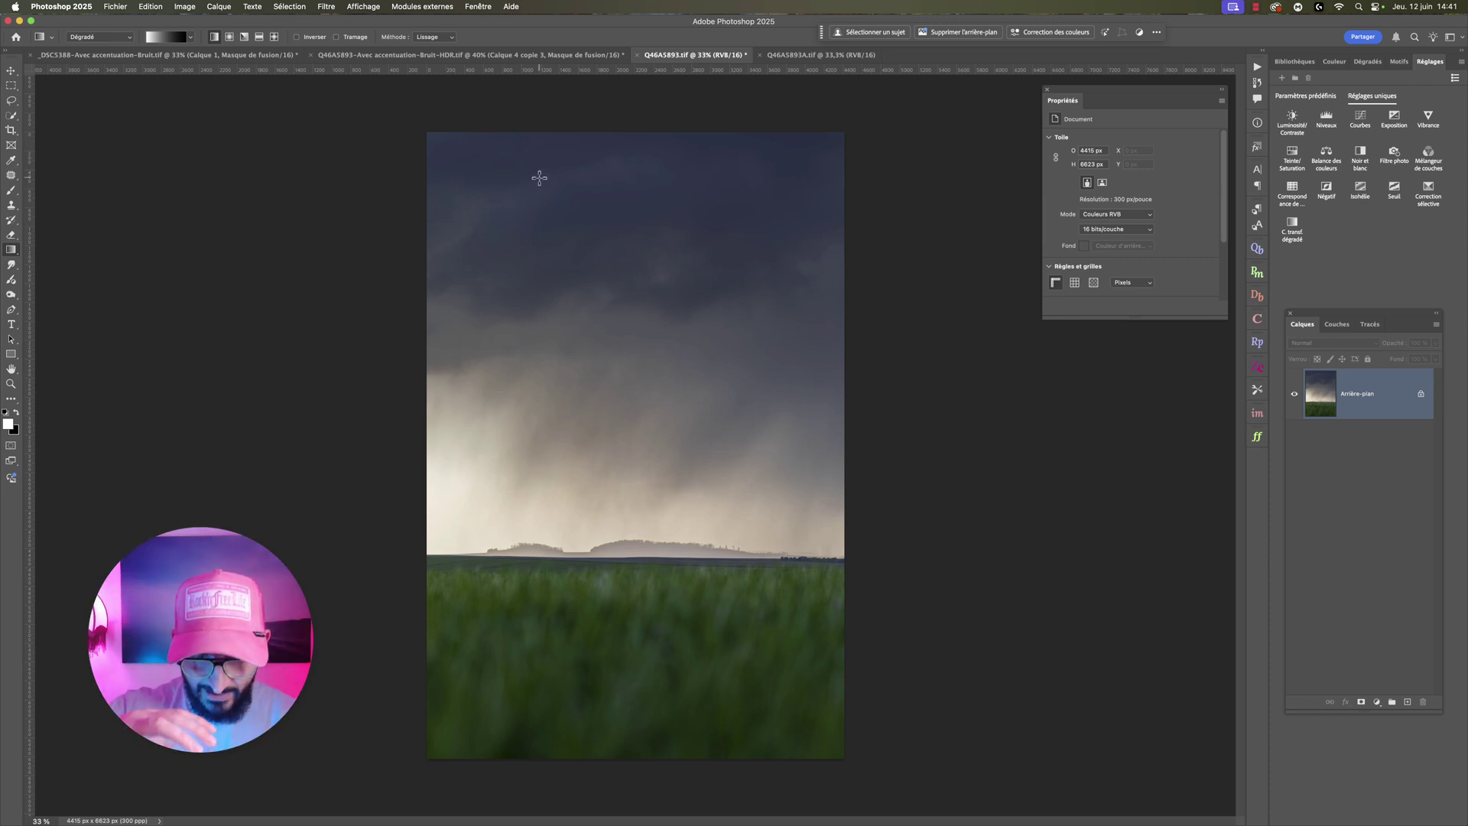
pyautogui.press('c')
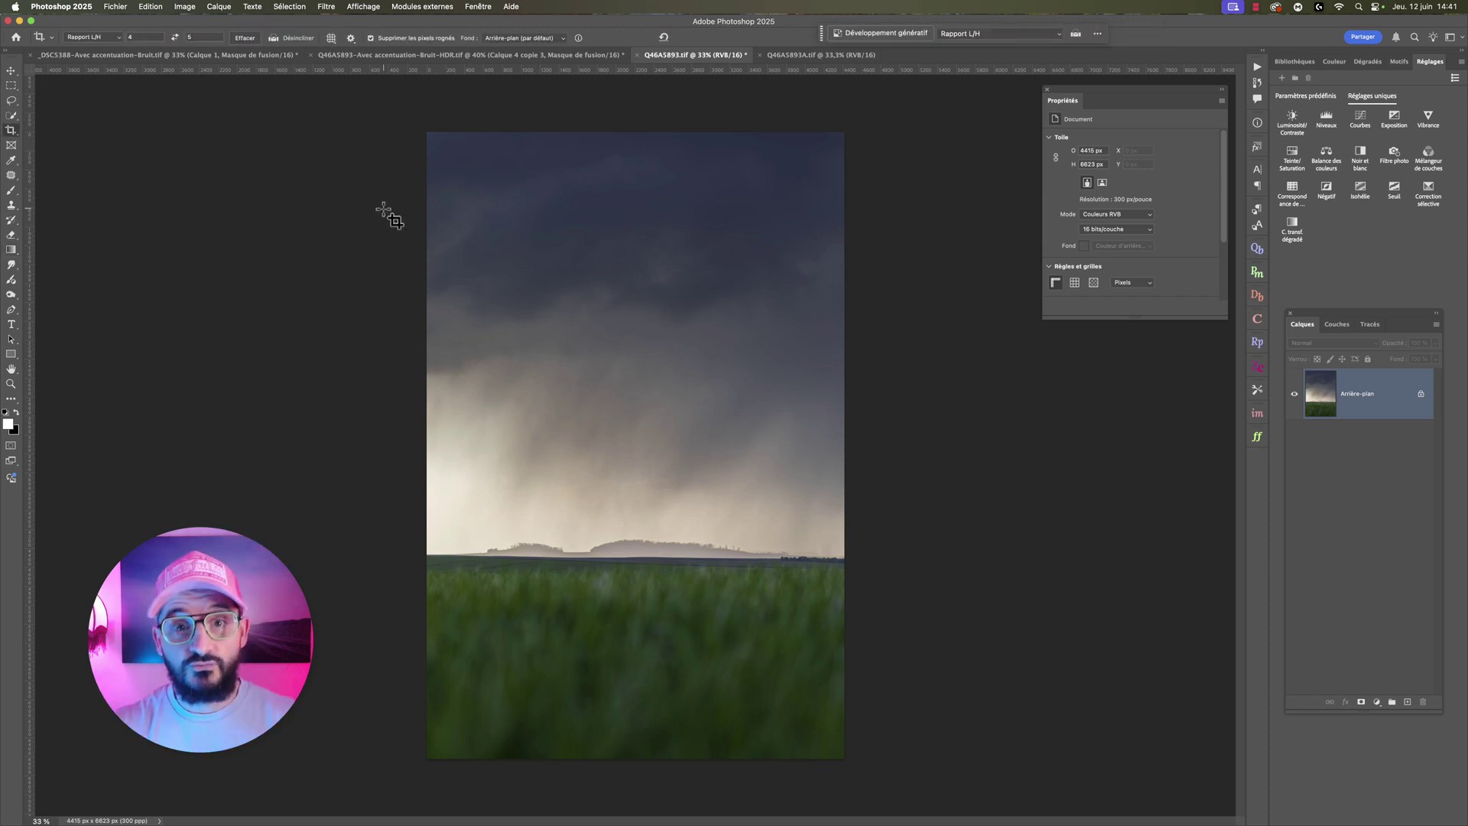
pyautogui.moveTo(429, 203); pyautogui.dragTo(860, 788)
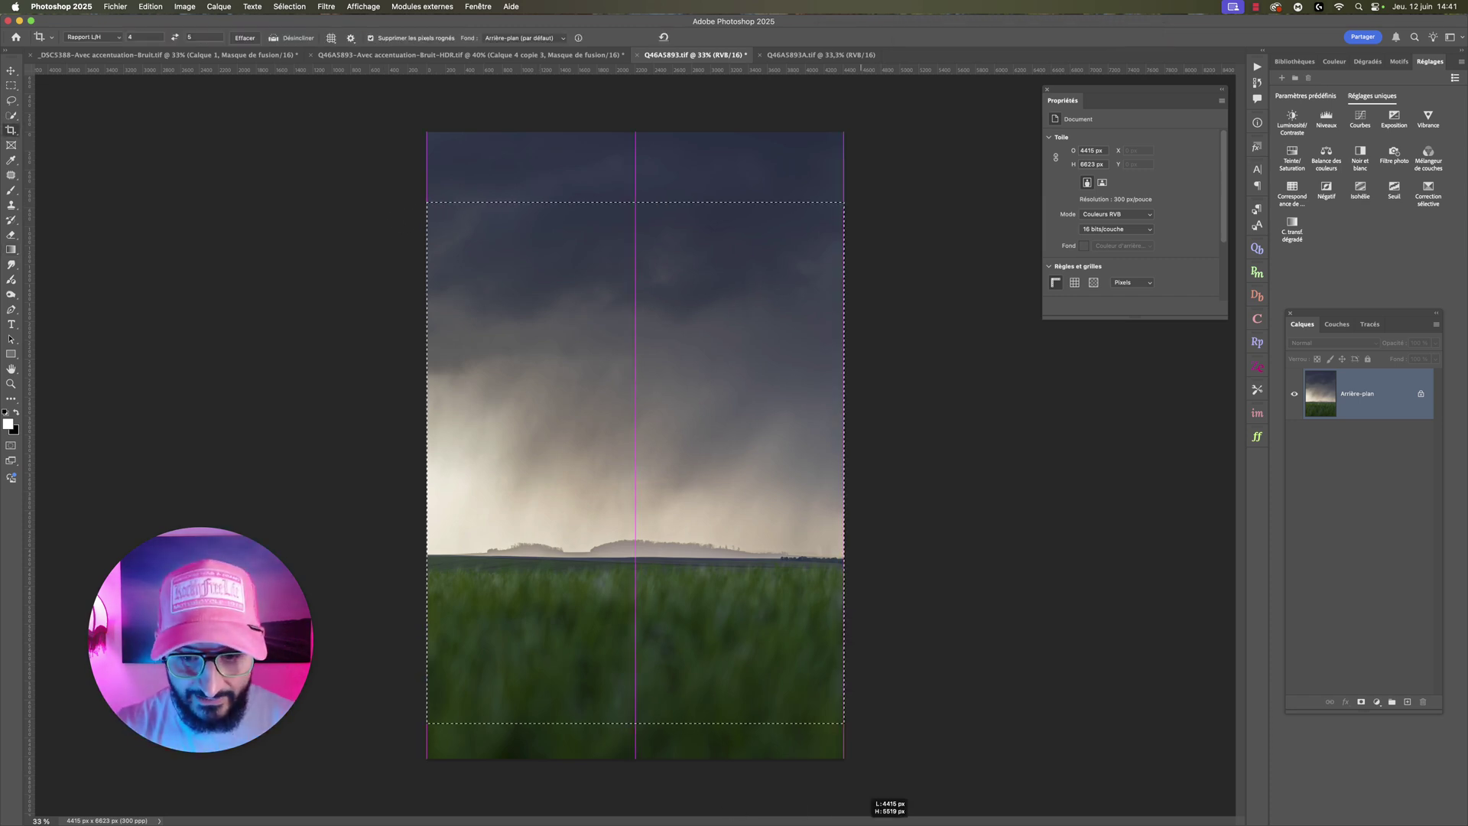
pyautogui.moveTo(612, 447); pyautogui.dragTo(613, 433)
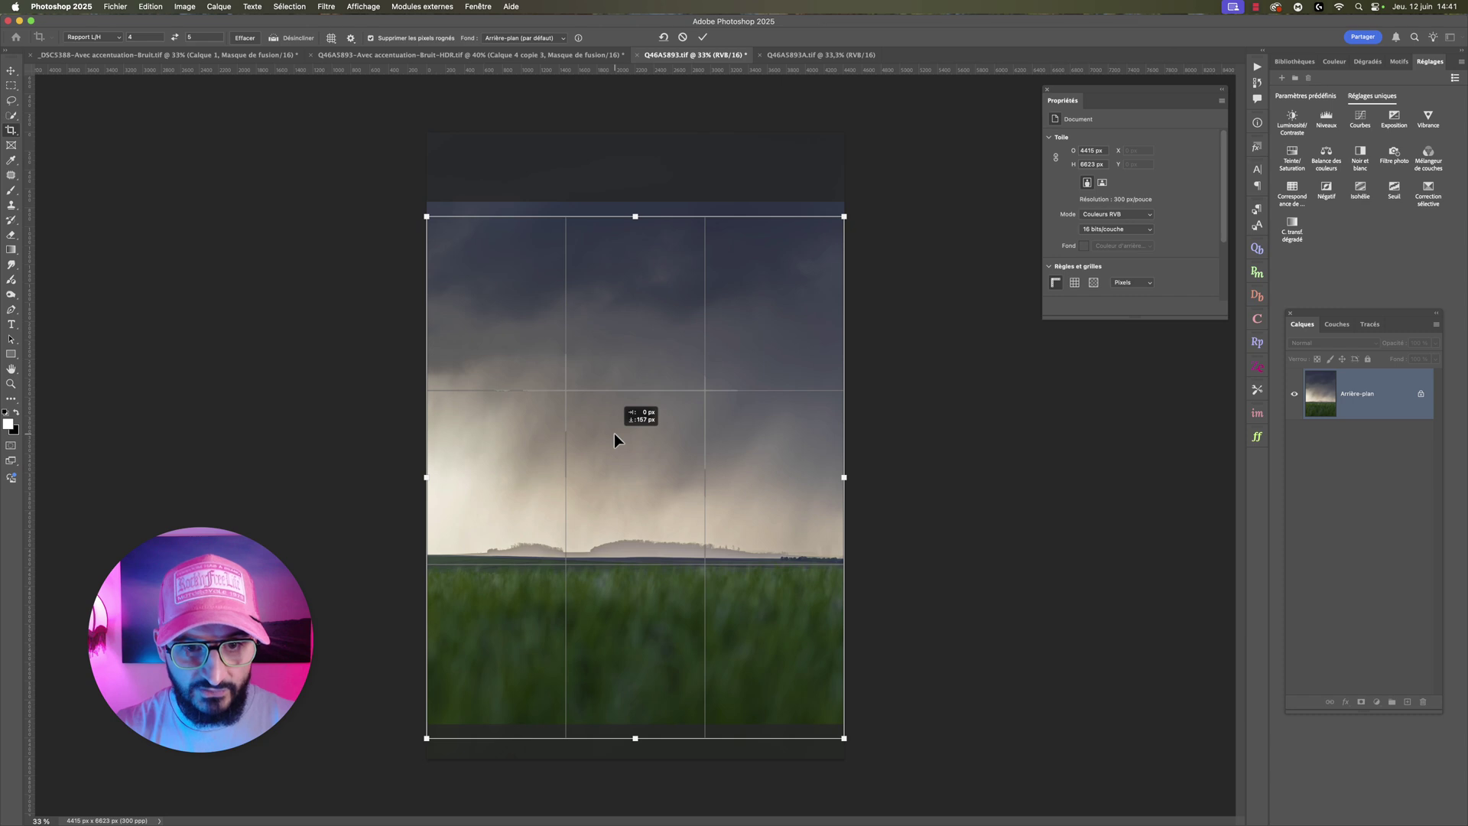
pyautogui.press('Return')
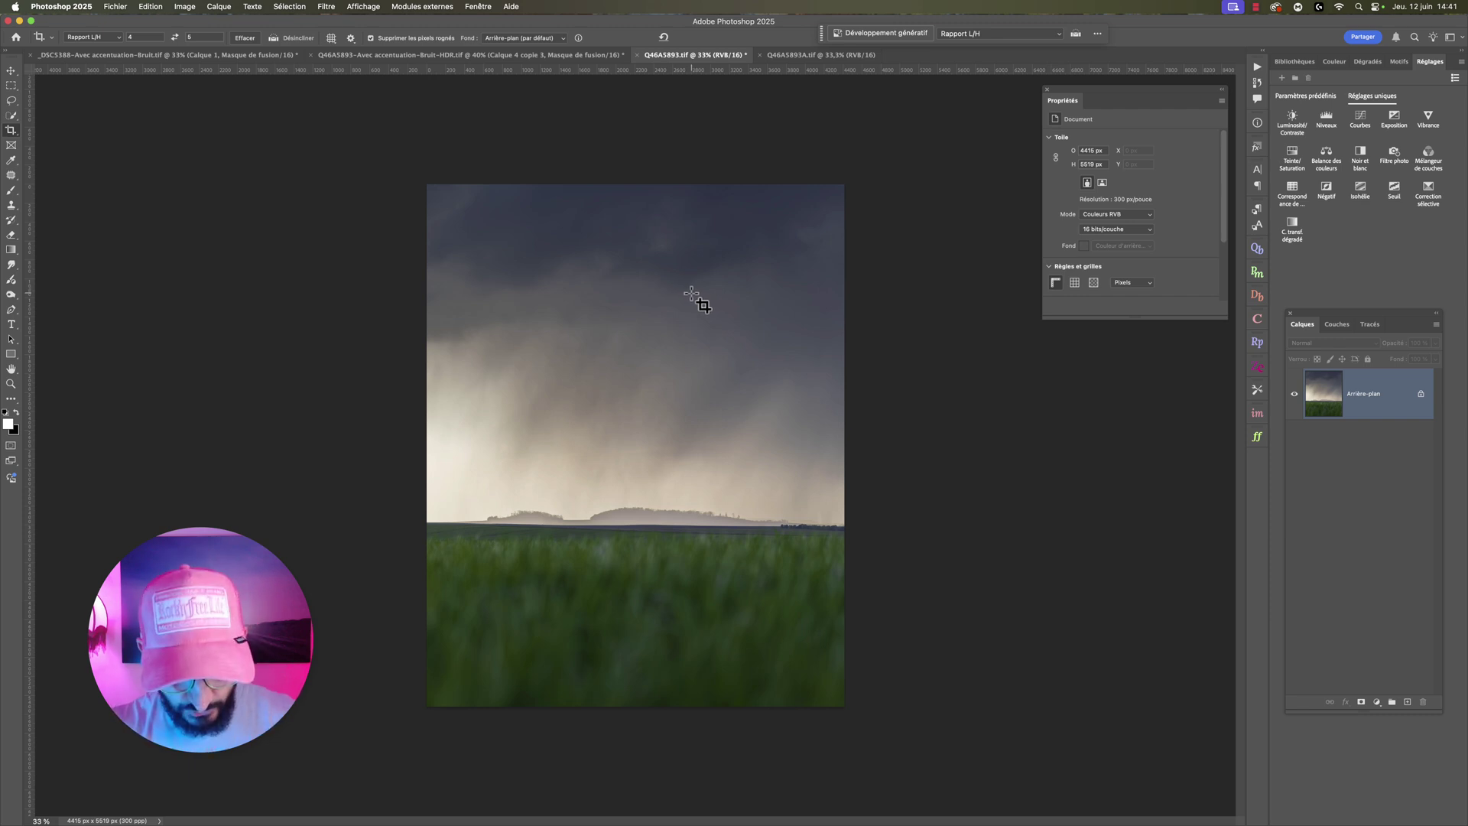
pyautogui.hotkey('ctrl', 'z')
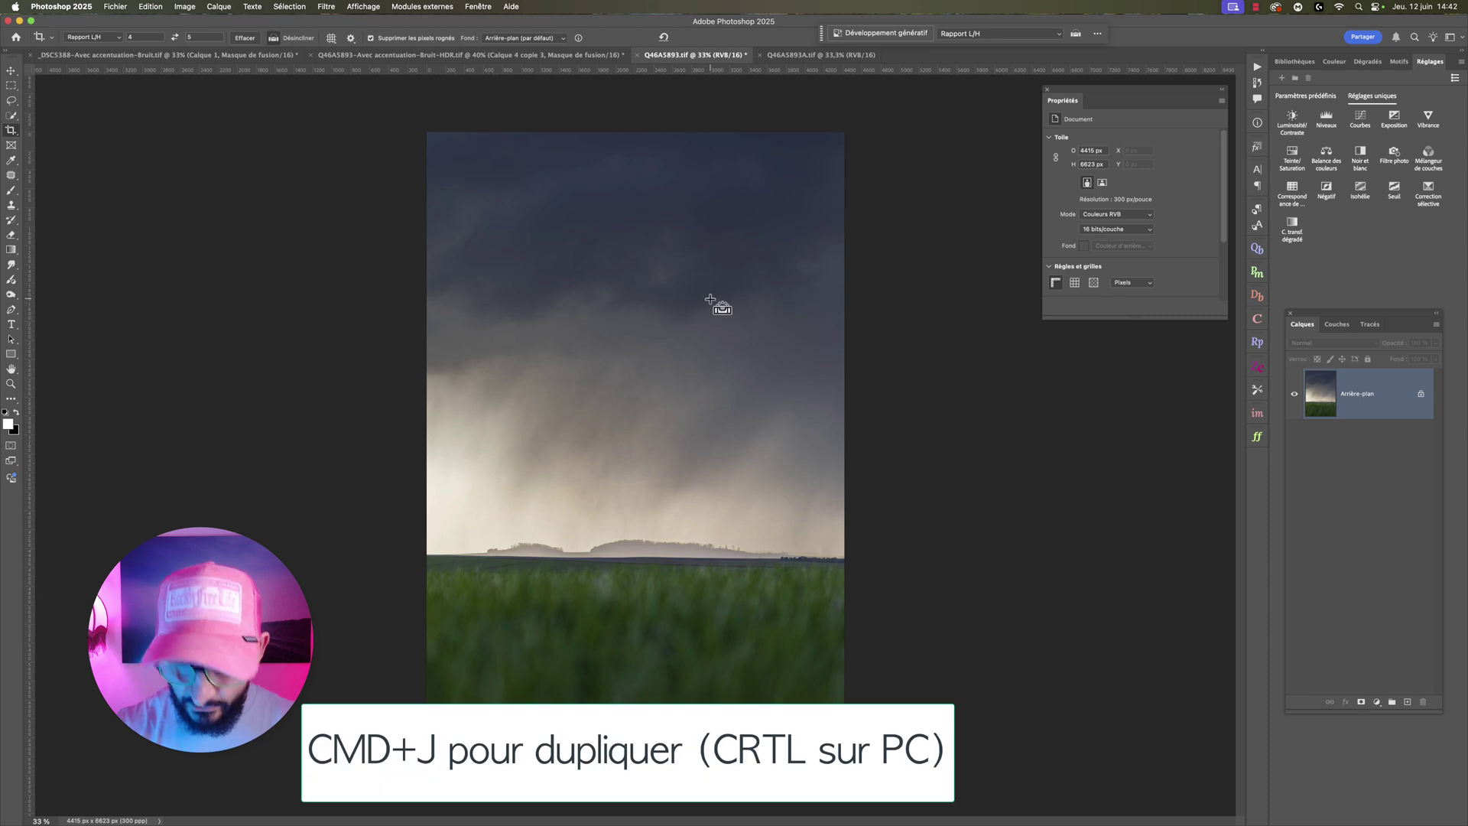
# Step: Duplicate the background, then copy the sky from top to horizon onto its own layer, Calque 2
pyautogui.press('super+j')
pyautogui.click(11, 86)
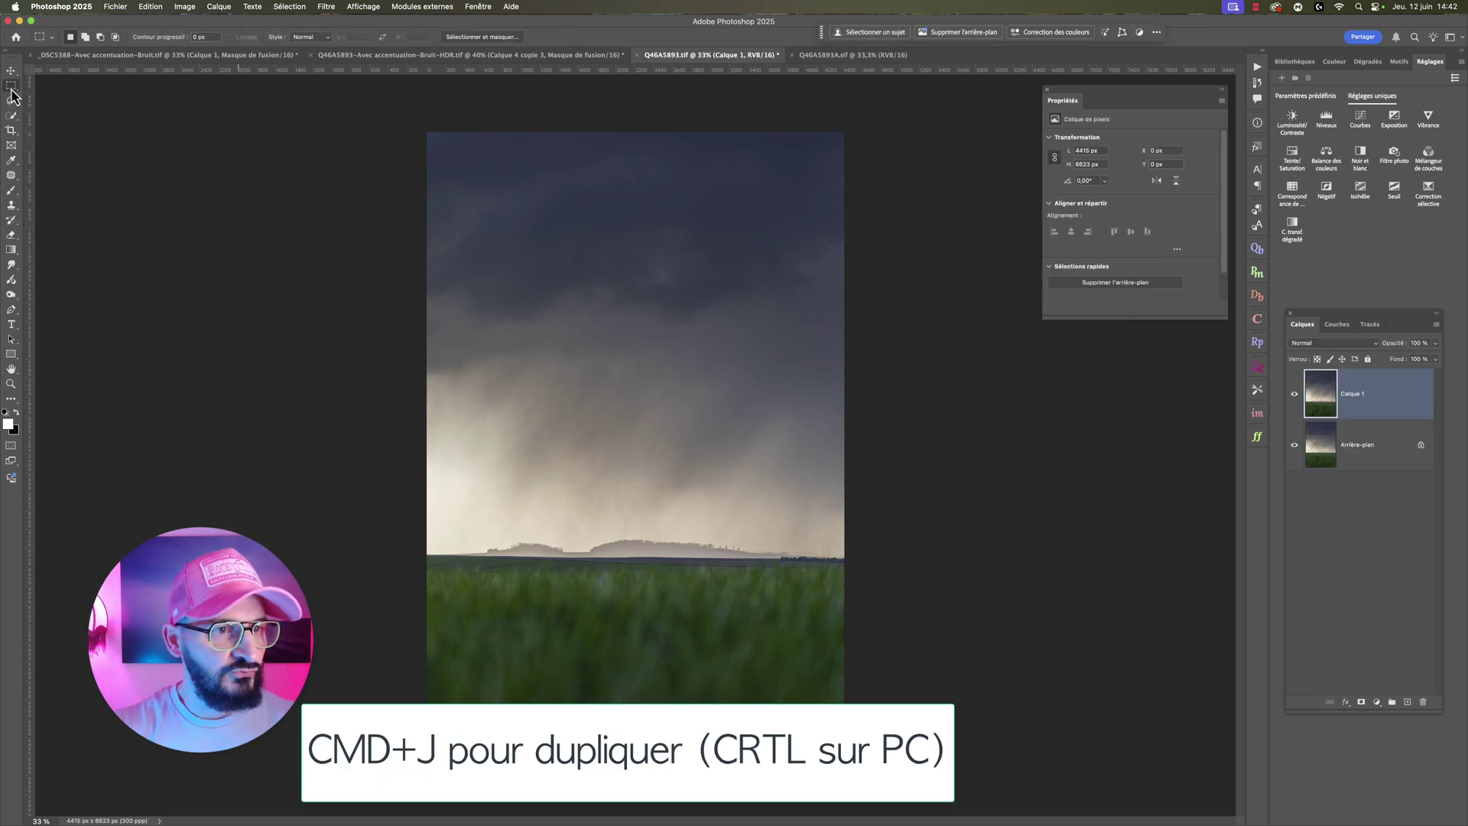
pyautogui.moveTo(413, 117); pyautogui.dragTo(874, 545)
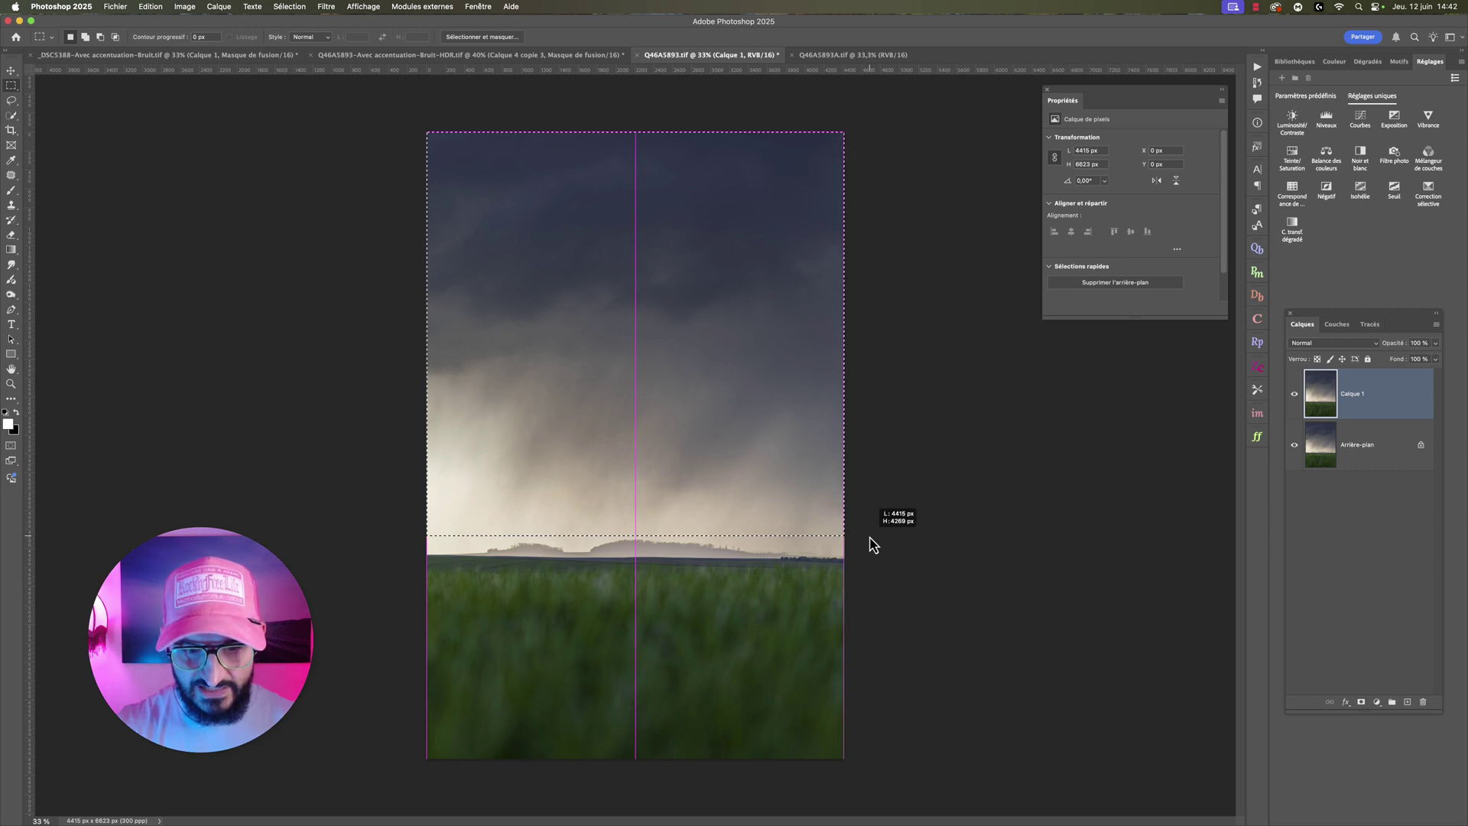
pyautogui.moveTo(870, 538); pyautogui.dragTo(872, 541)
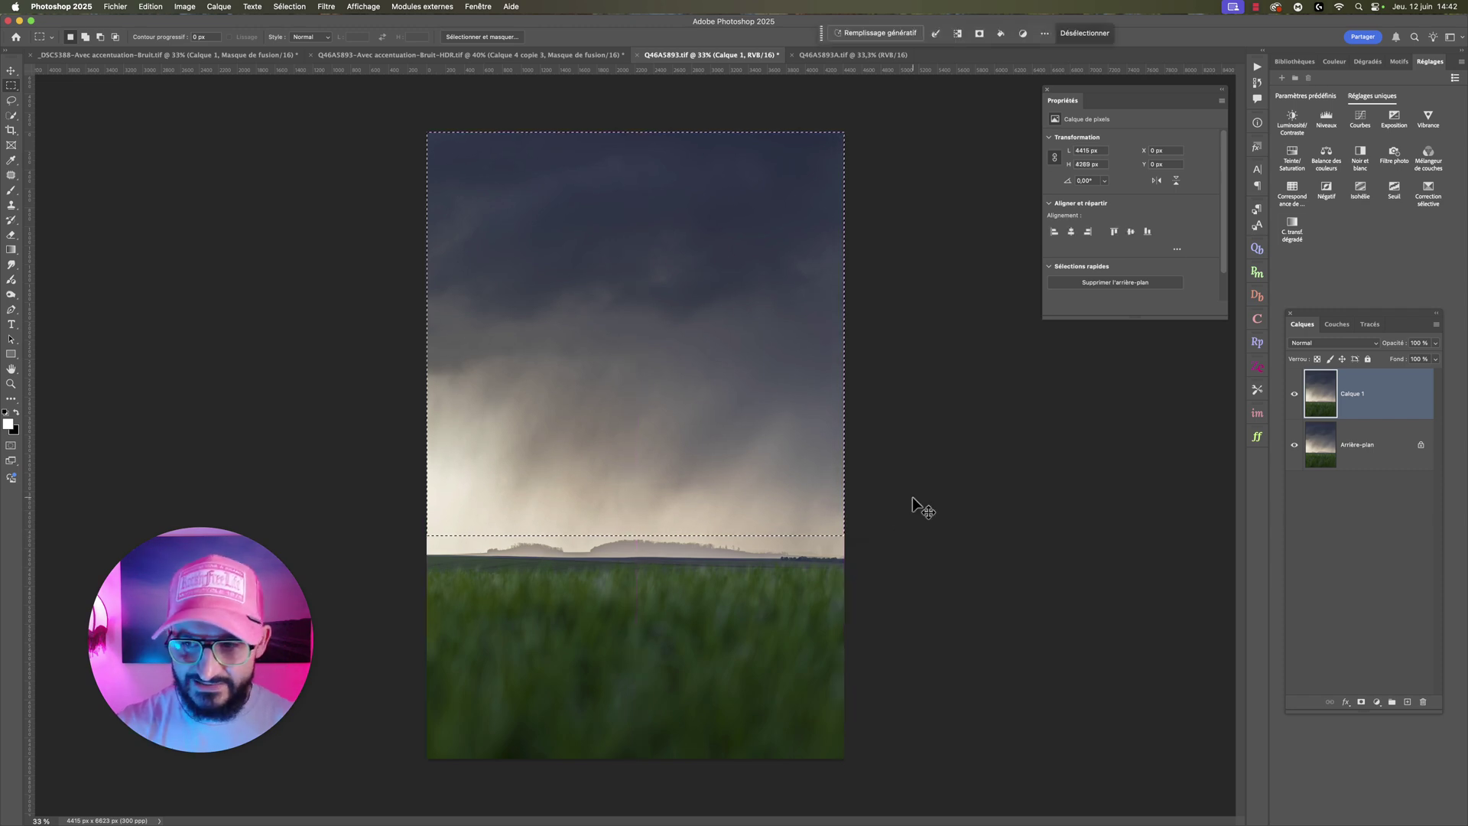
pyautogui.press('super+j')
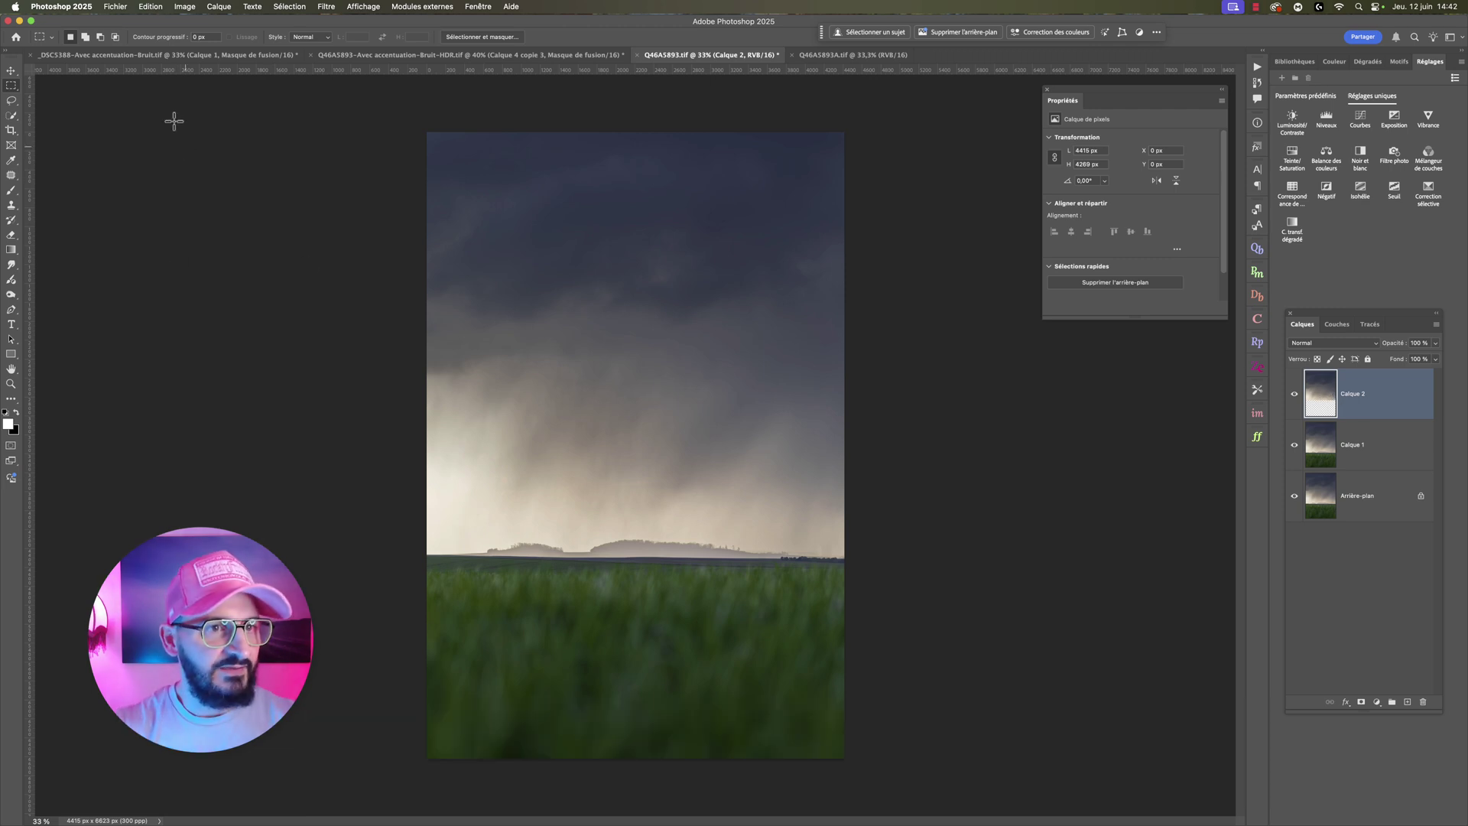
# Step: Content-aware scale the sky layer from the top down to about 80% height, horizon fixed
pyautogui.click(150, 6)
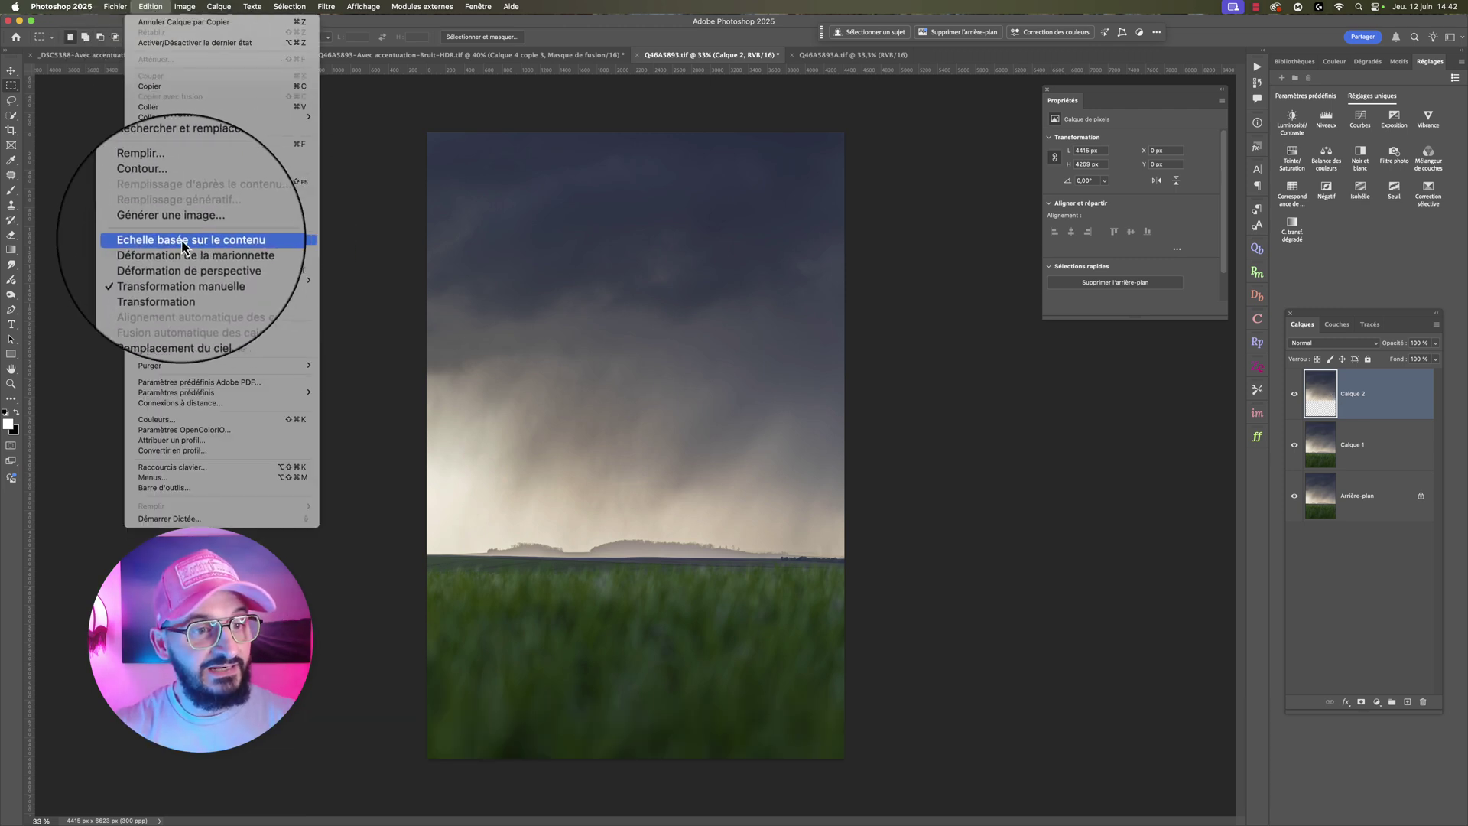
pyautogui.click(209, 240)
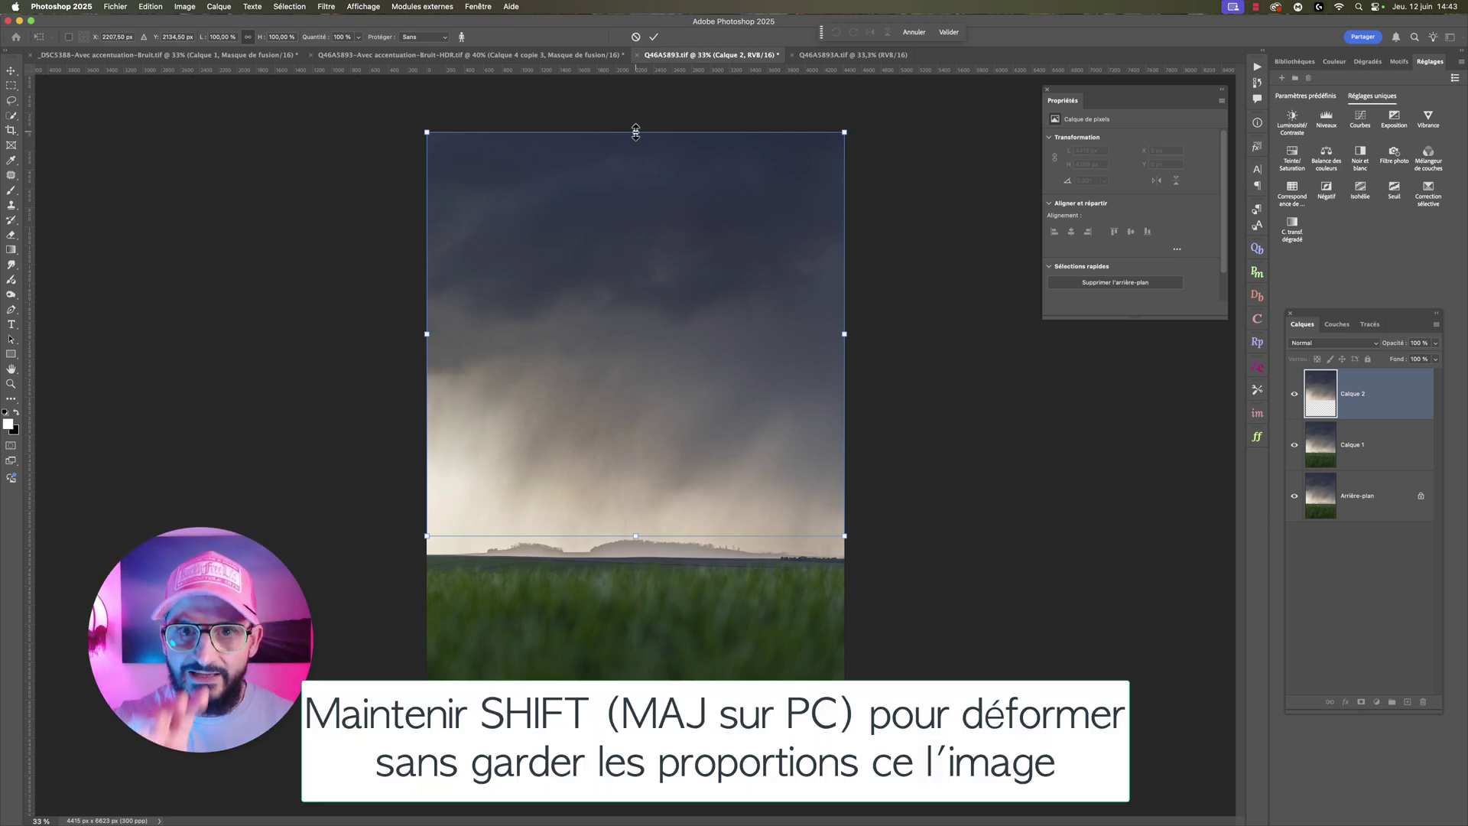
pyautogui.moveTo(634, 132); pyautogui.dragTo(636, 162)
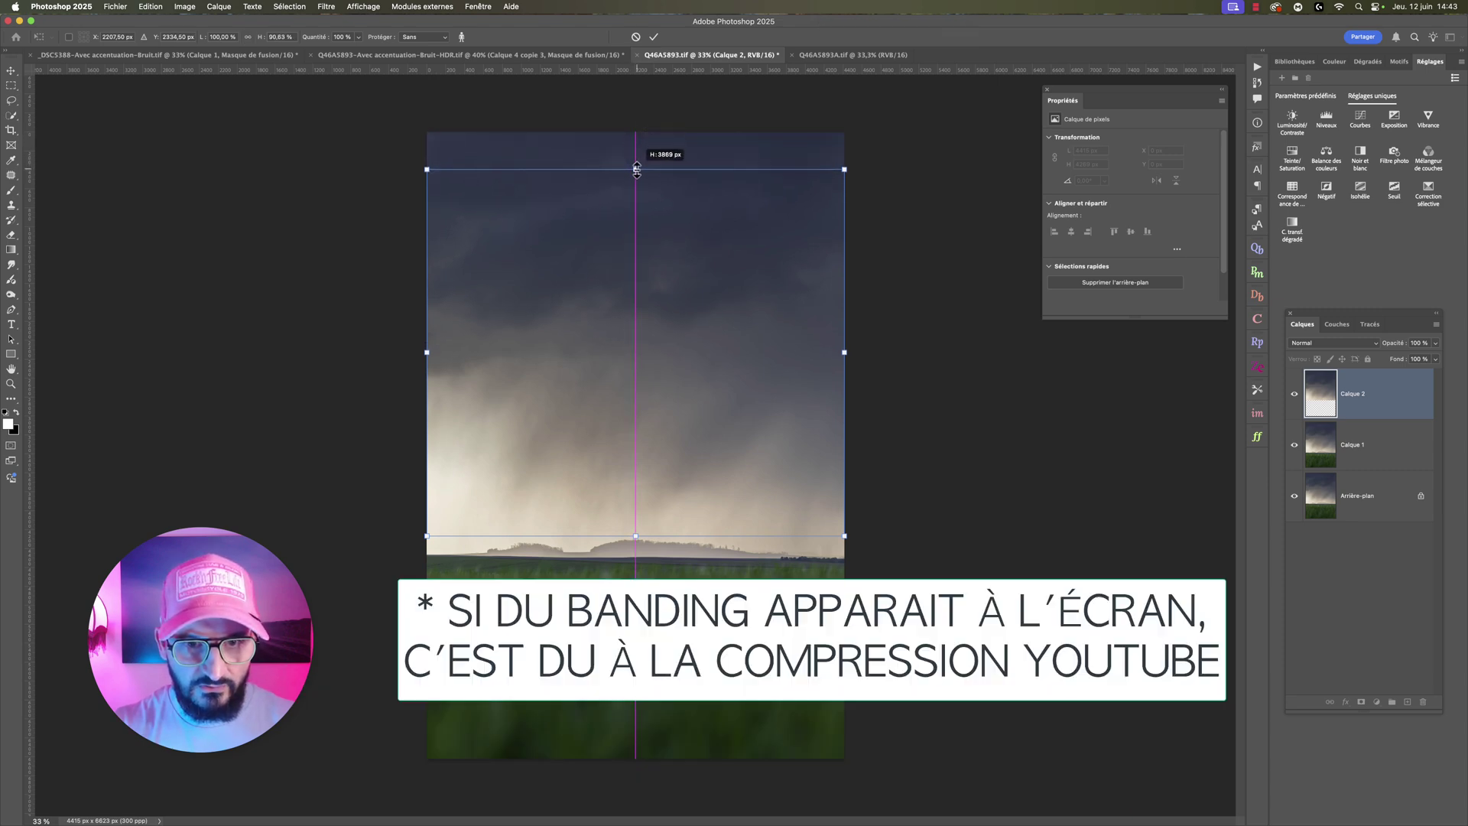
pyautogui.moveTo(637, 162); pyautogui.dragTo(637, 210)
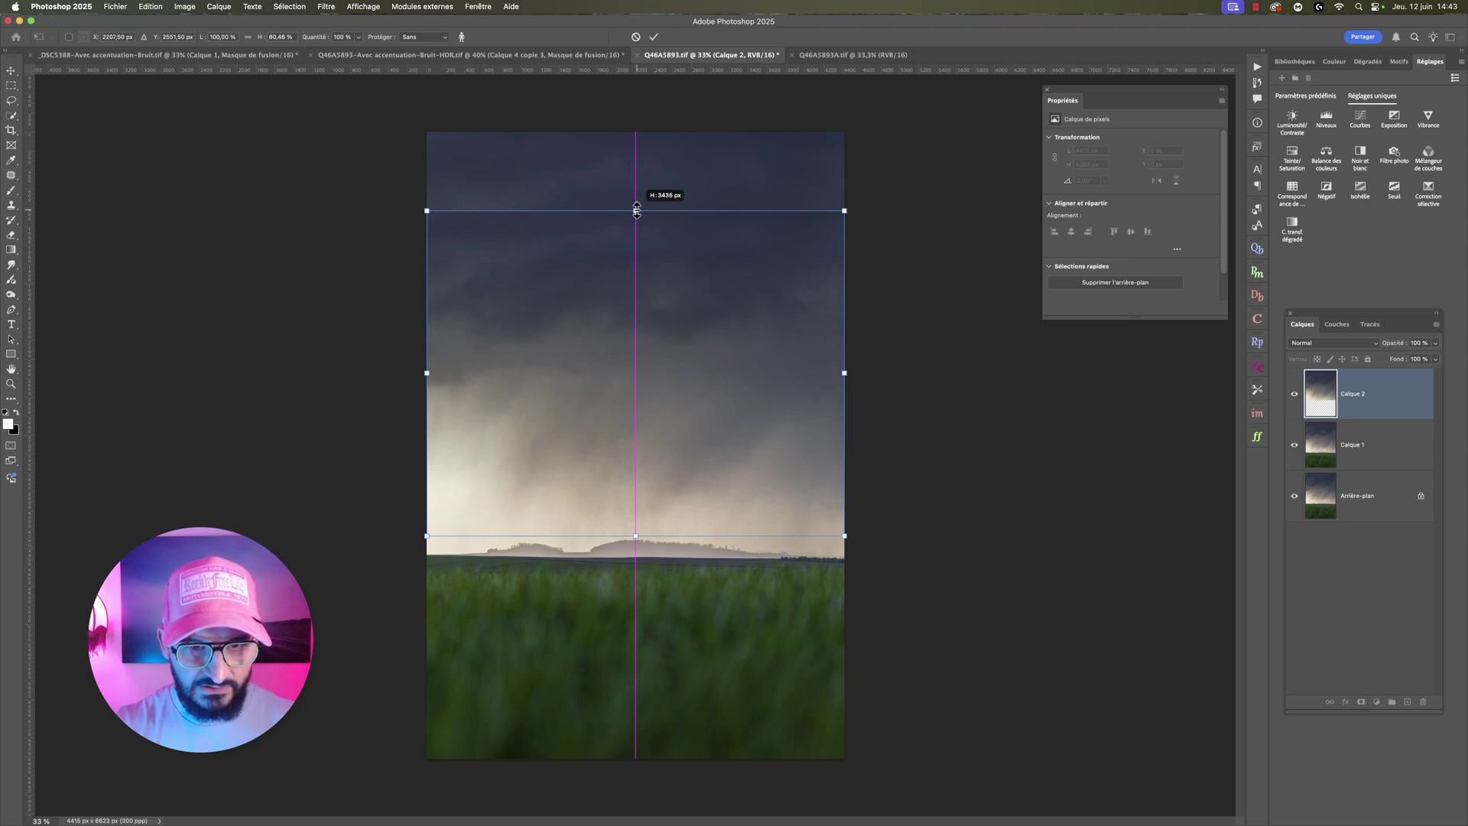
pyautogui.moveTo(637, 210); pyautogui.dragTo(637, 209)
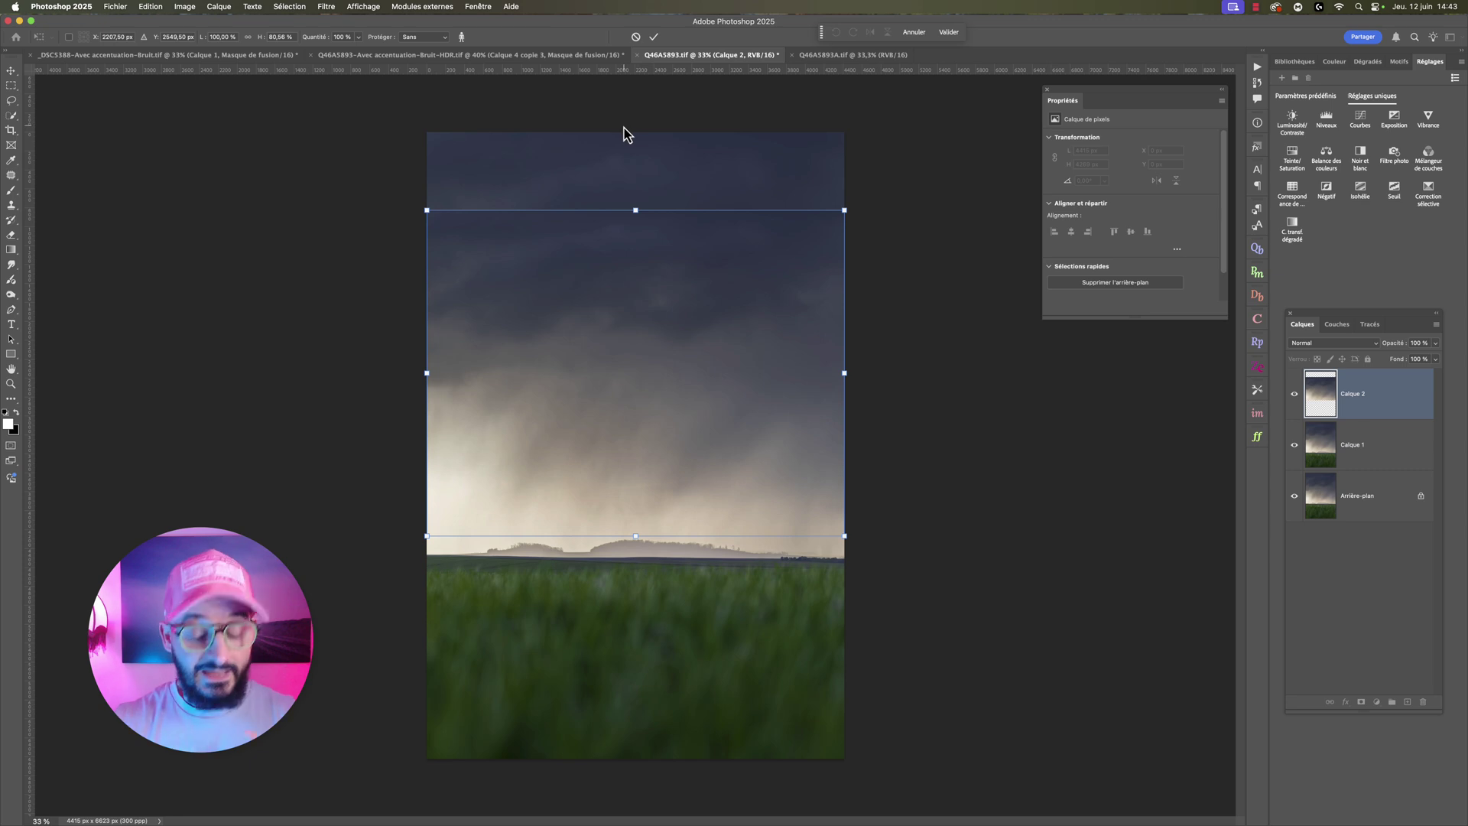
# Step: Commit the scale and draw three perspective-warp planes over the upper, middle and horizon sky
pyautogui.press('m')
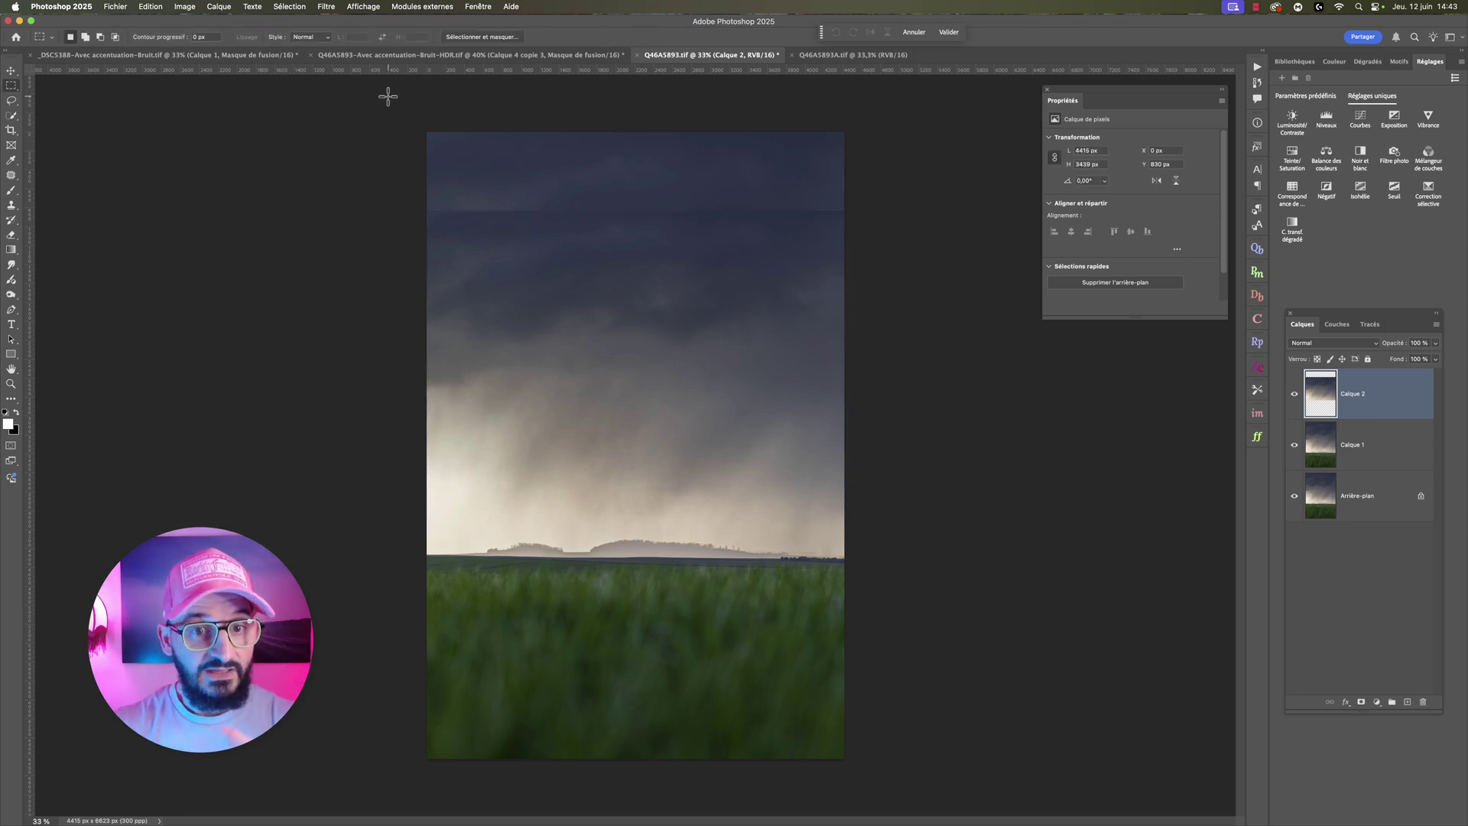
pyautogui.click(150, 6)
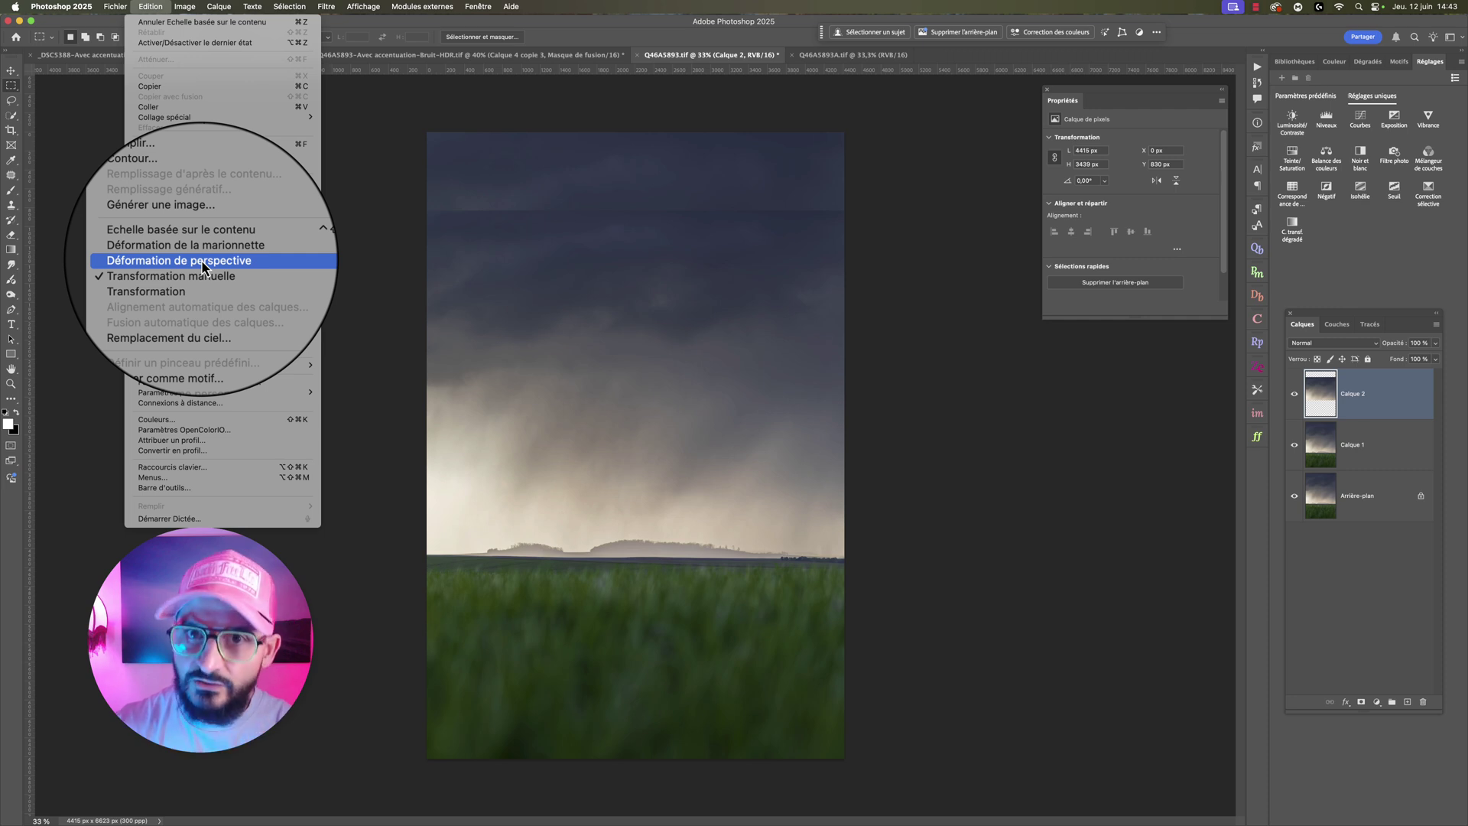
pyautogui.click(203, 264)
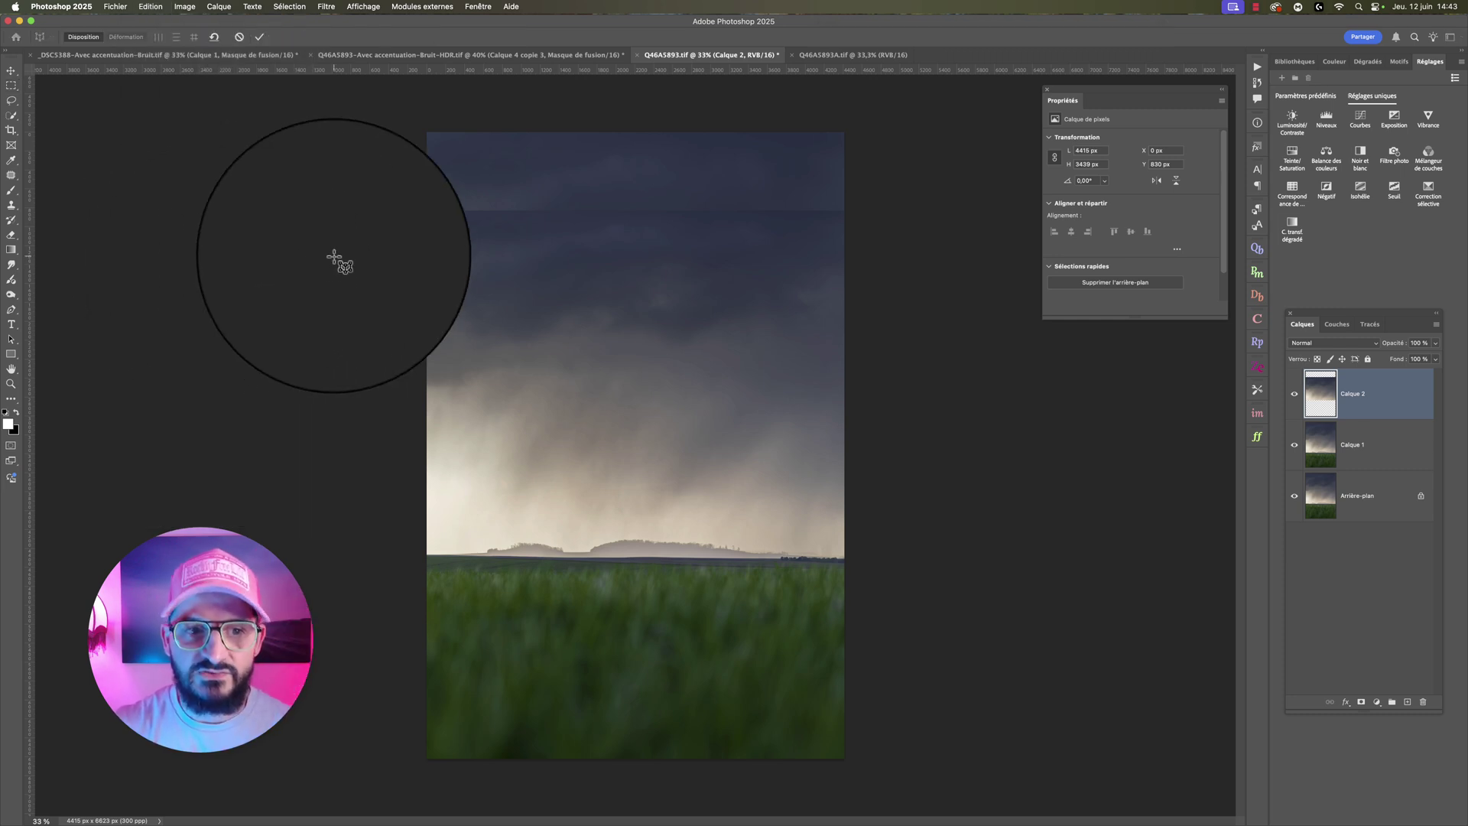
pyautogui.click(157, 6)
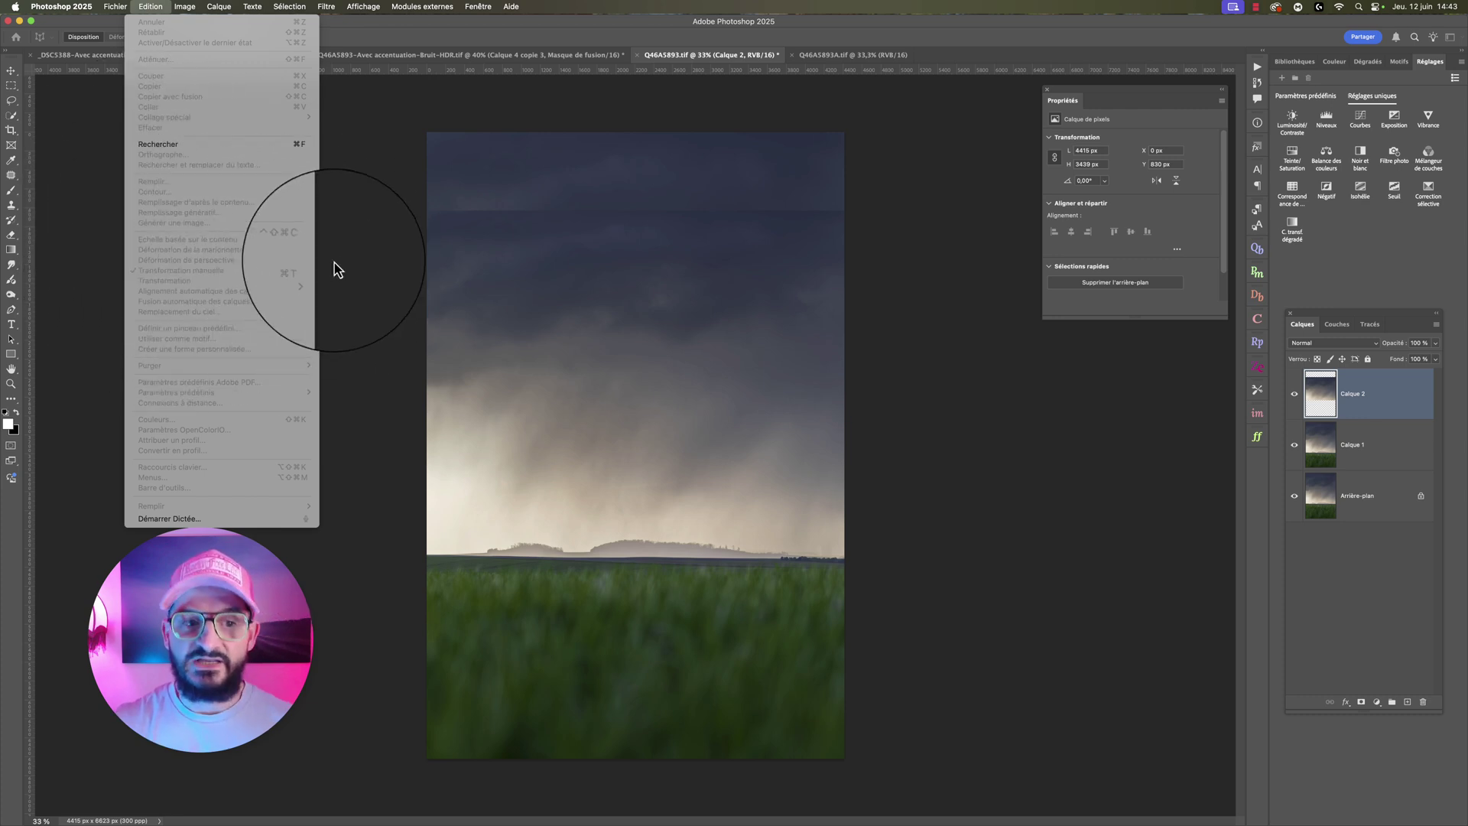
pyautogui.click(418, 209)
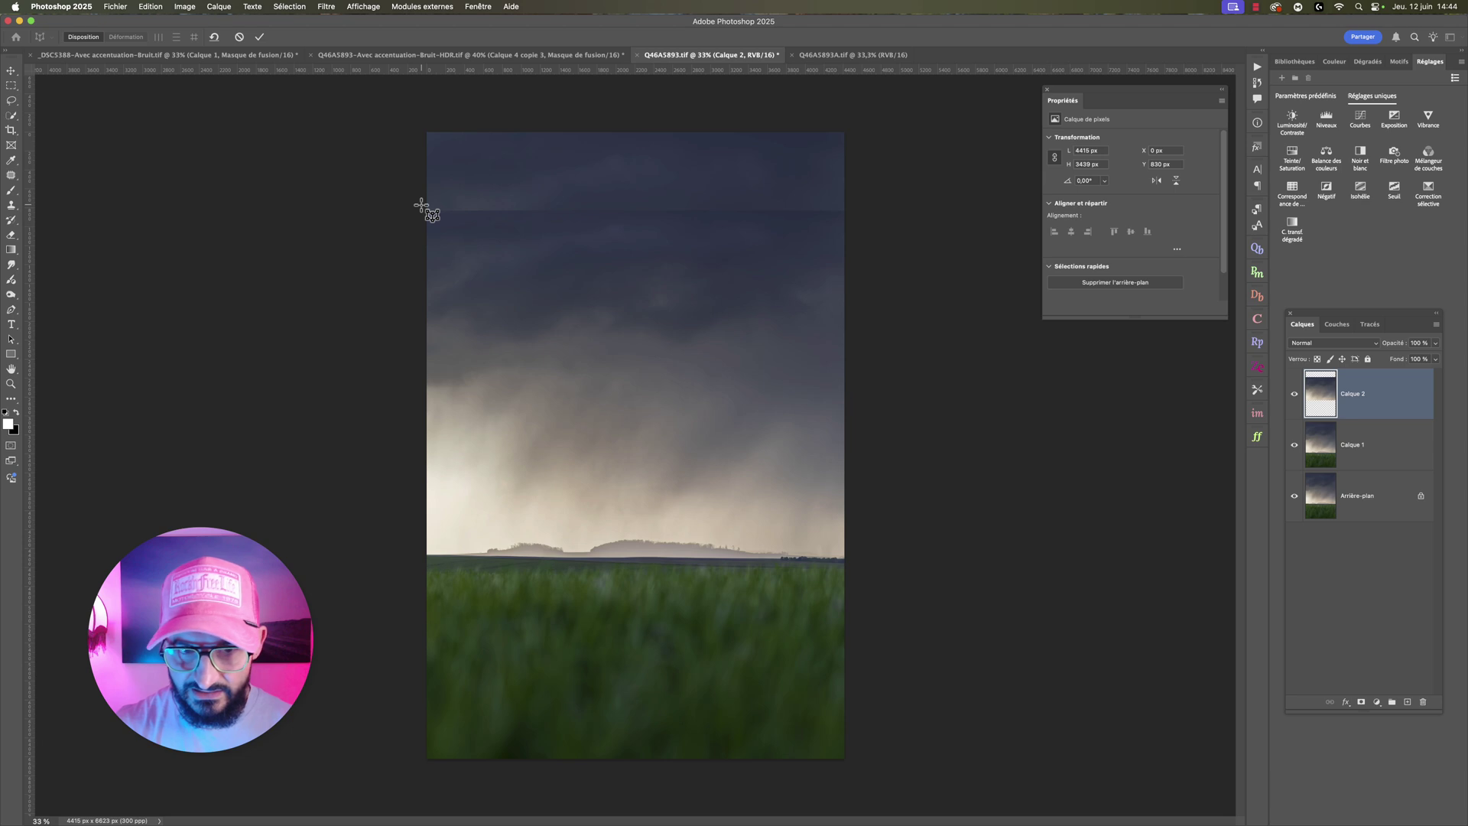
pyautogui.moveTo(421, 205); pyautogui.dragTo(849, 380)
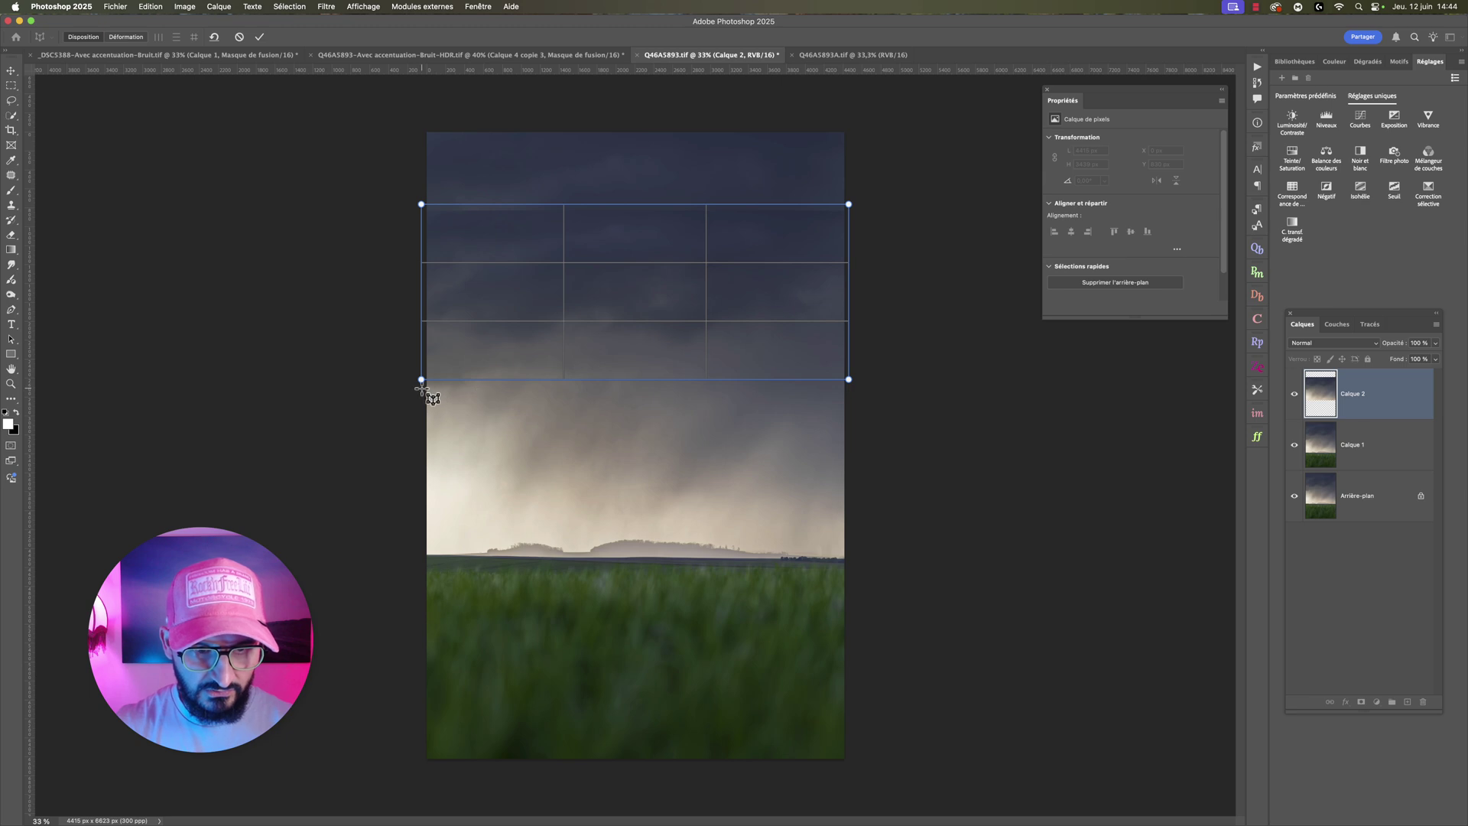
pyautogui.moveTo(421, 389)
pyautogui.mouseDown()
pyautogui.moveTo(850, 482)
pyautogui.moveTo(850, 527)
pyautogui.mouseUp()
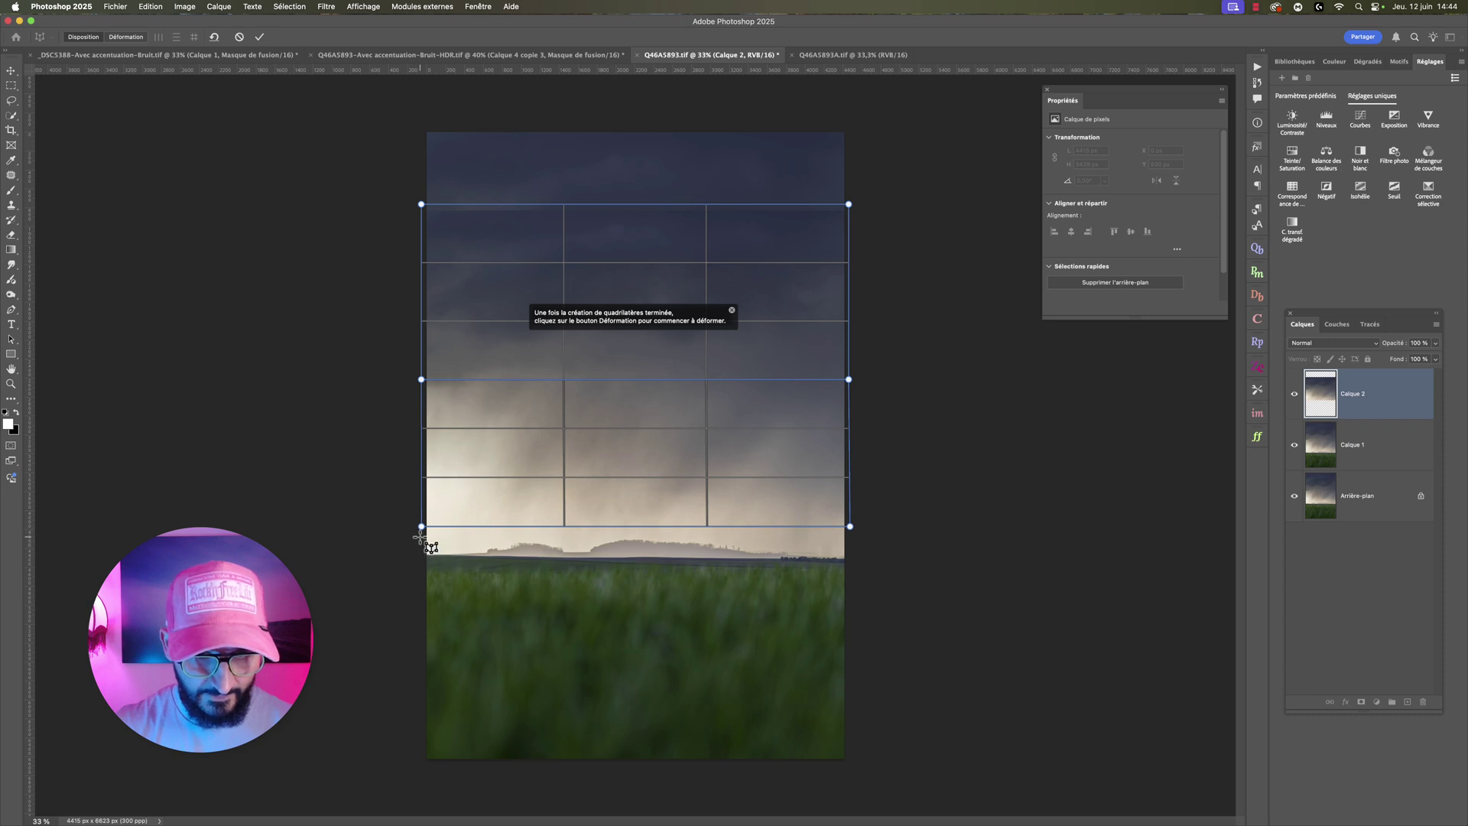
pyautogui.moveTo(422, 536); pyautogui.dragTo(851, 610)
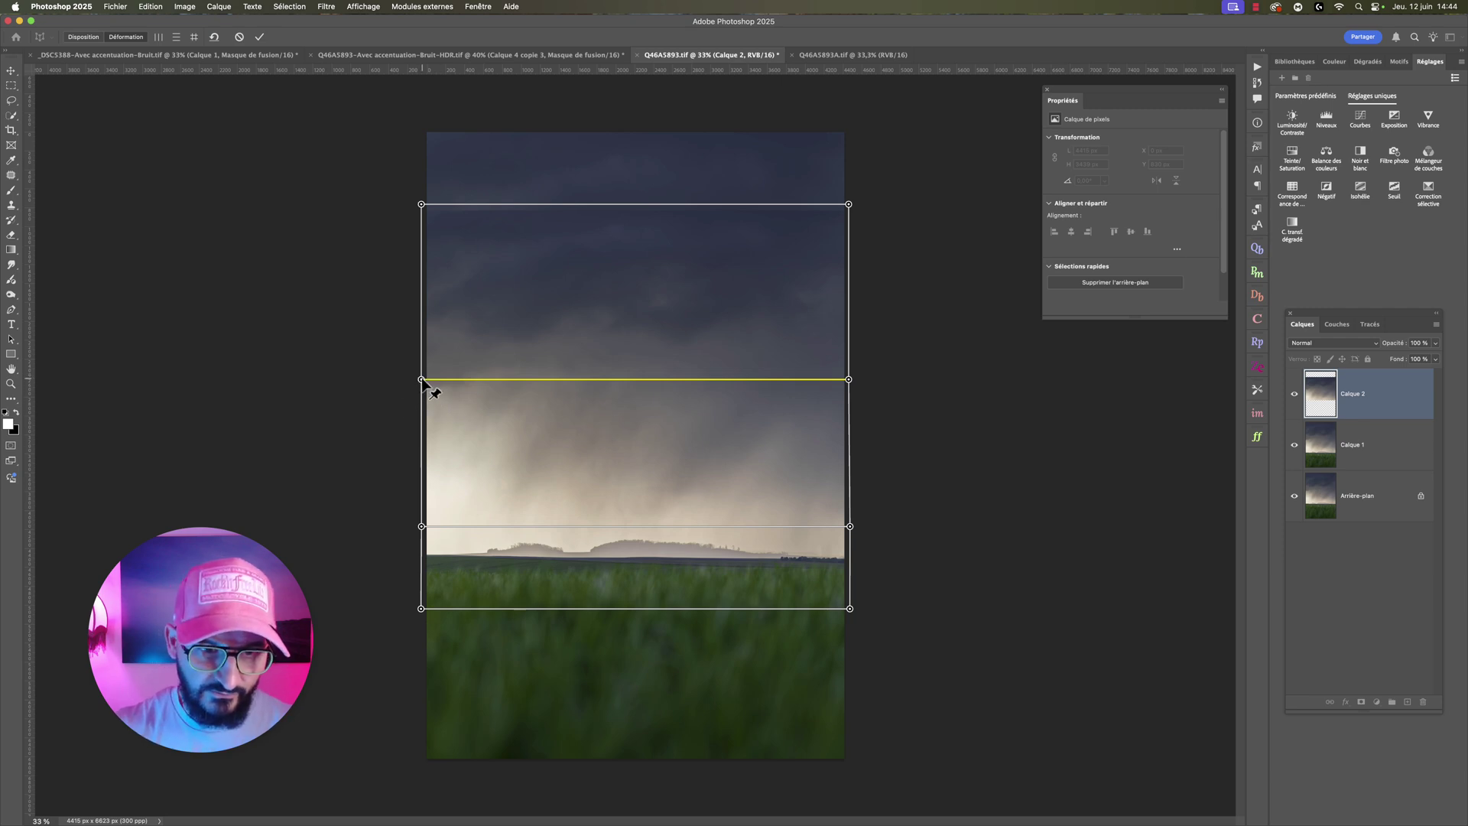
# Step: Lower the middle and top warp lines to stretch the dark clouds toward the horizon
pyautogui.moveTo(422, 380); pyautogui.dragTo(419, 409)
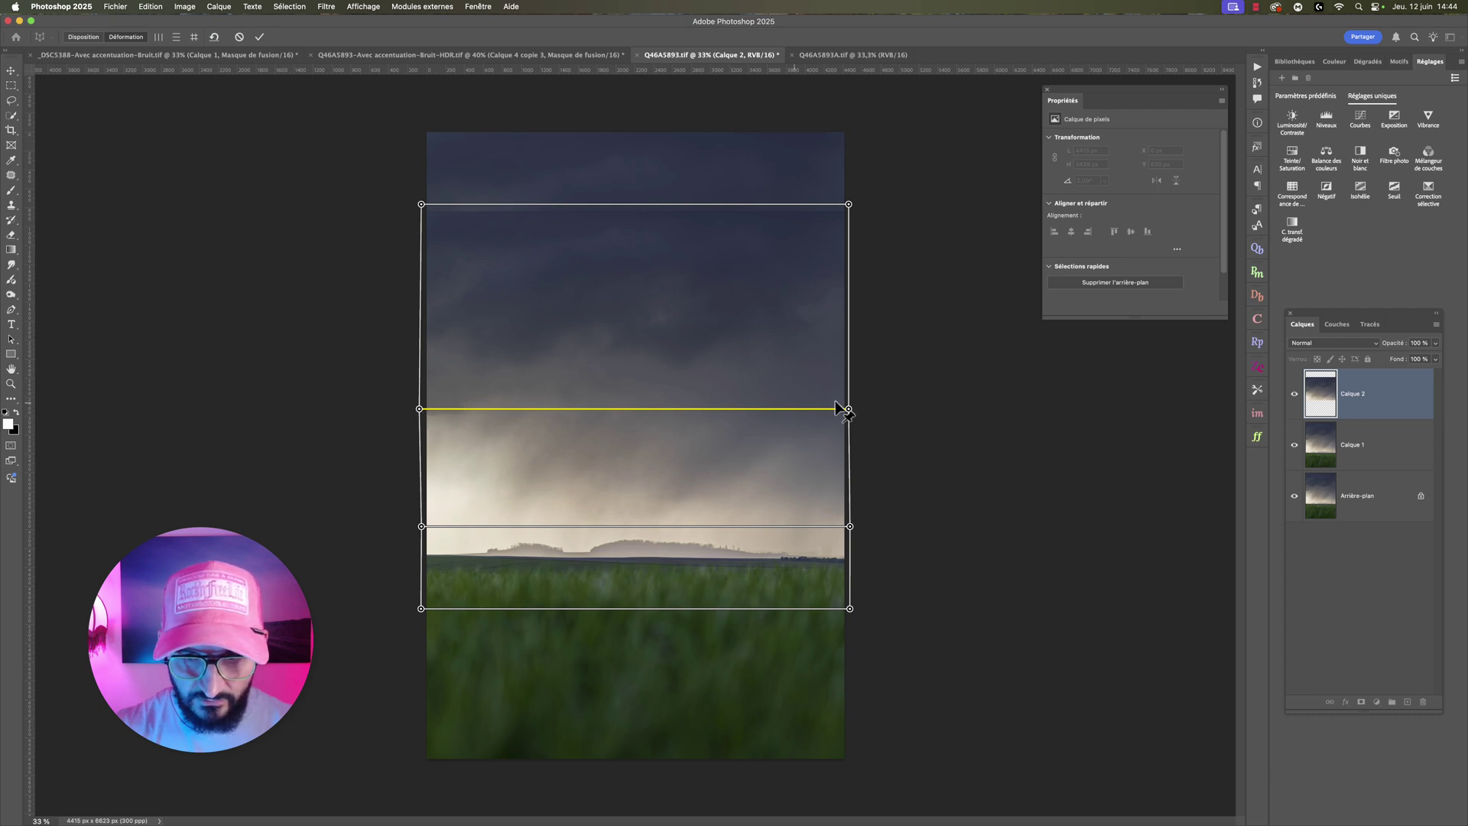
pyautogui.moveTo(850, 413); pyautogui.dragTo(850, 414)
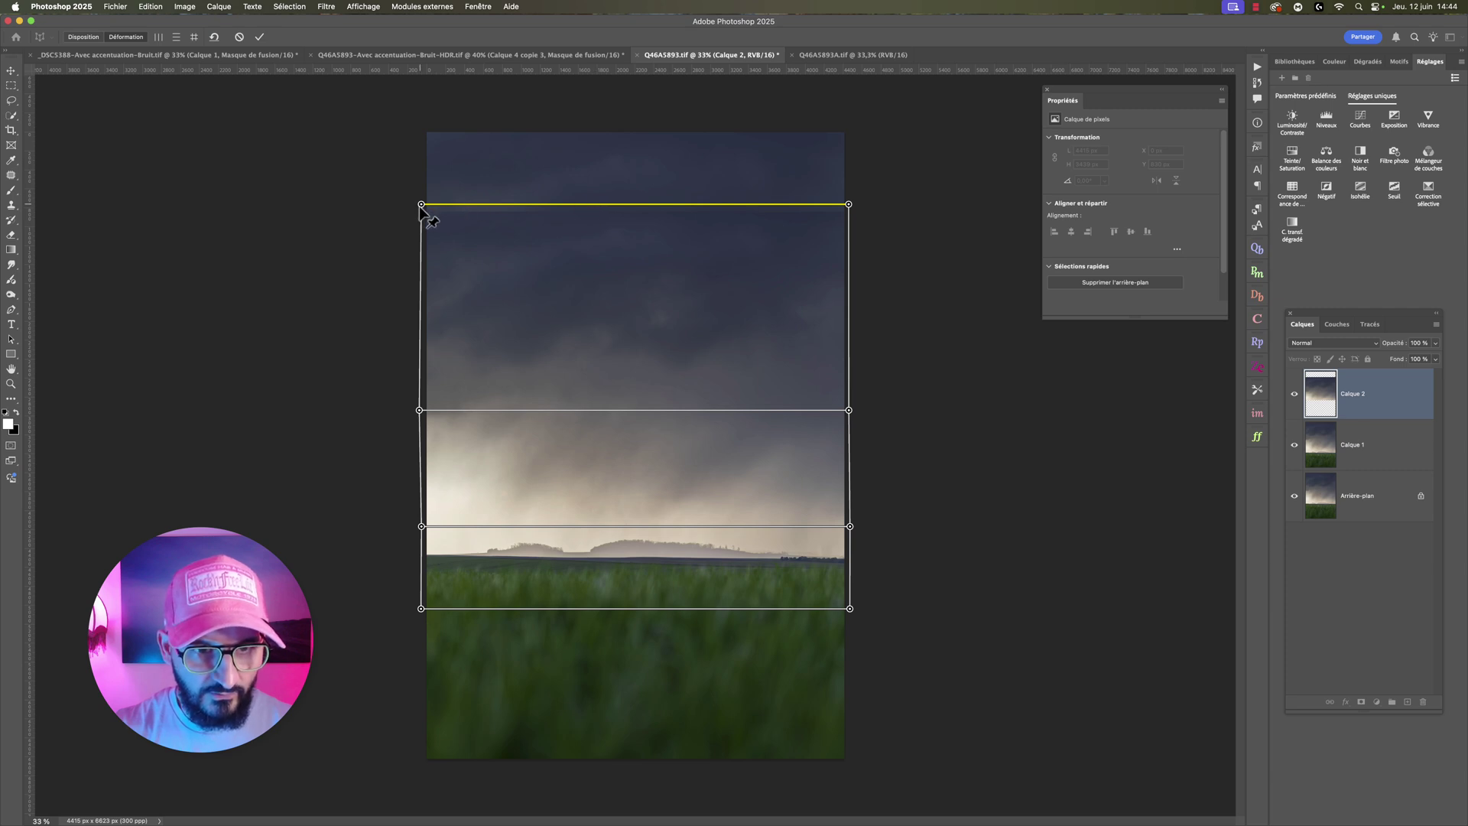
pyautogui.moveTo(422, 204); pyautogui.dragTo(421, 214)
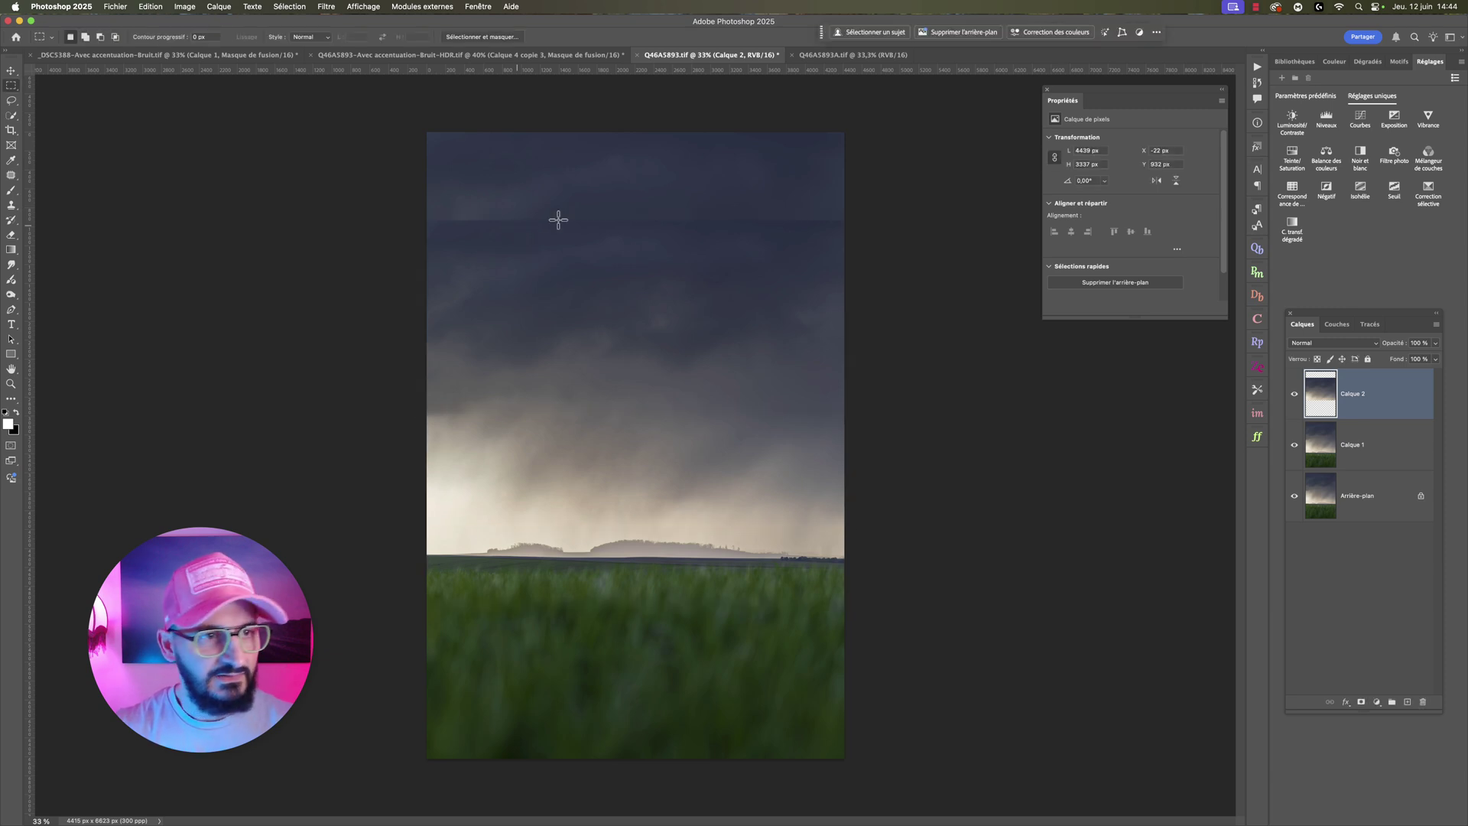
# Step: Crop the image to most of its frame, nudging the crop slightly upward
pyautogui.click(12, 130)
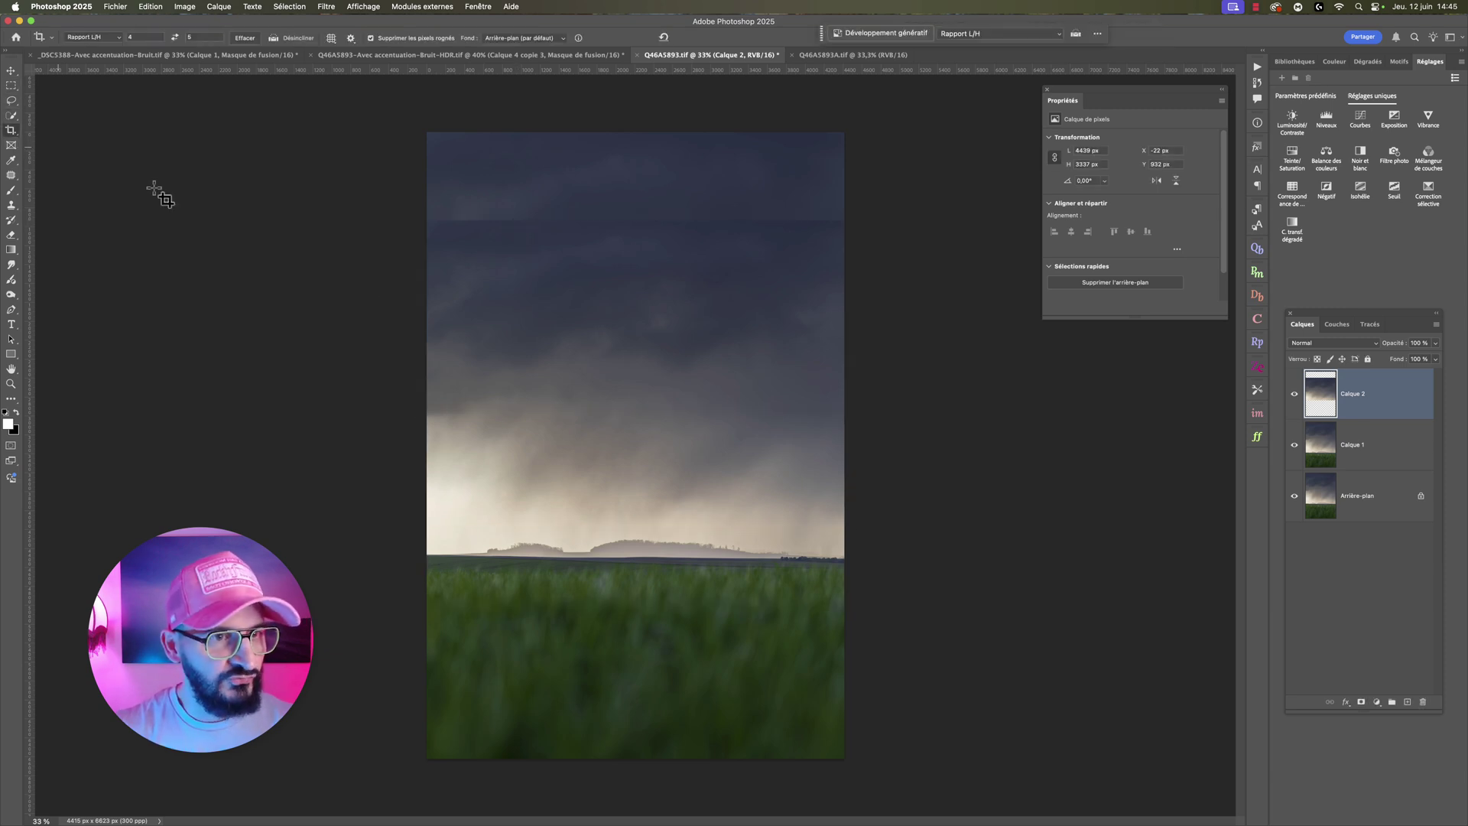
pyautogui.moveTo(428, 230); pyautogui.dragTo(898, 822)
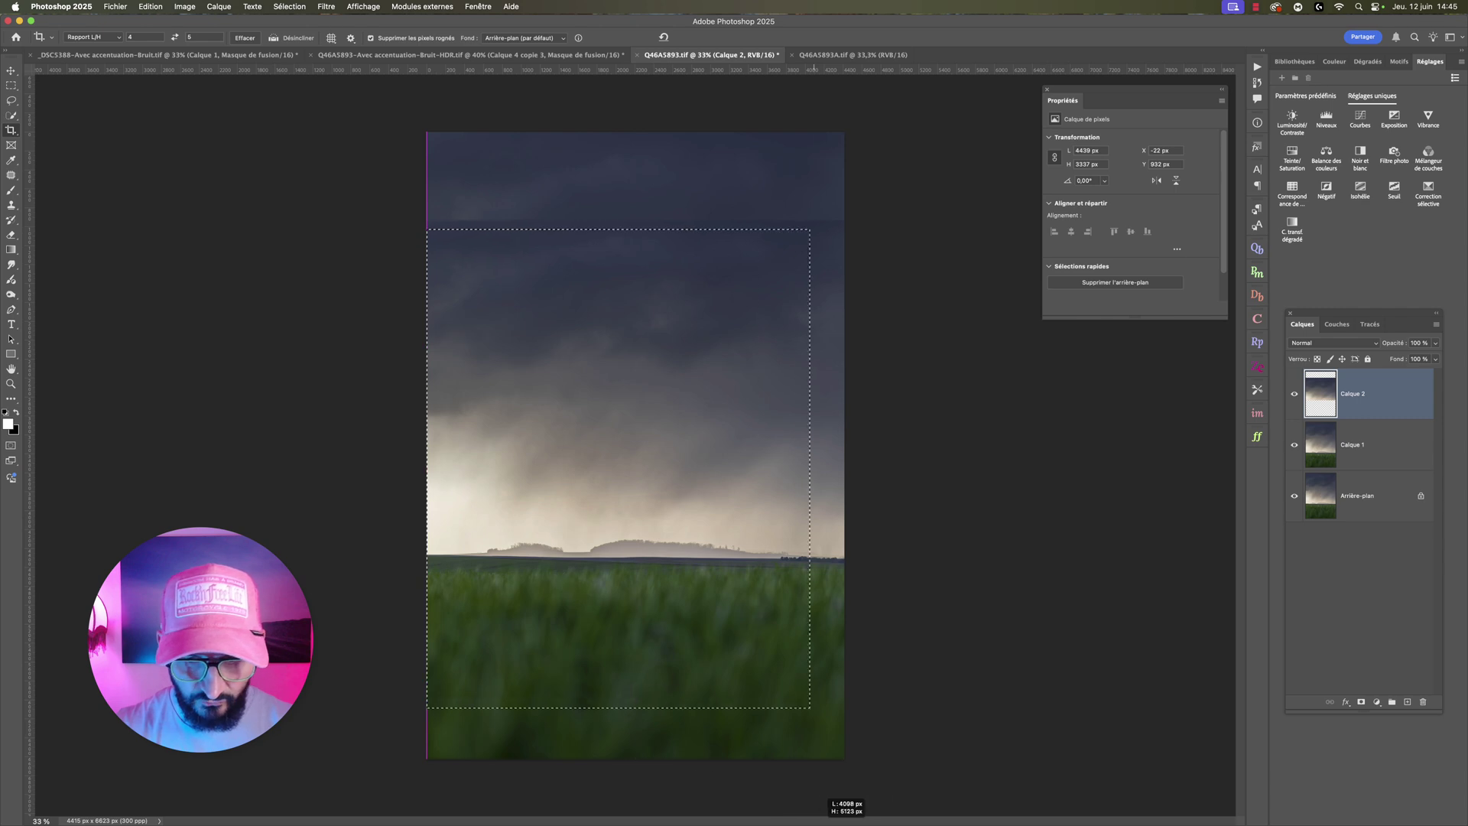
pyautogui.moveTo(656, 523); pyautogui.dragTo(656, 512)
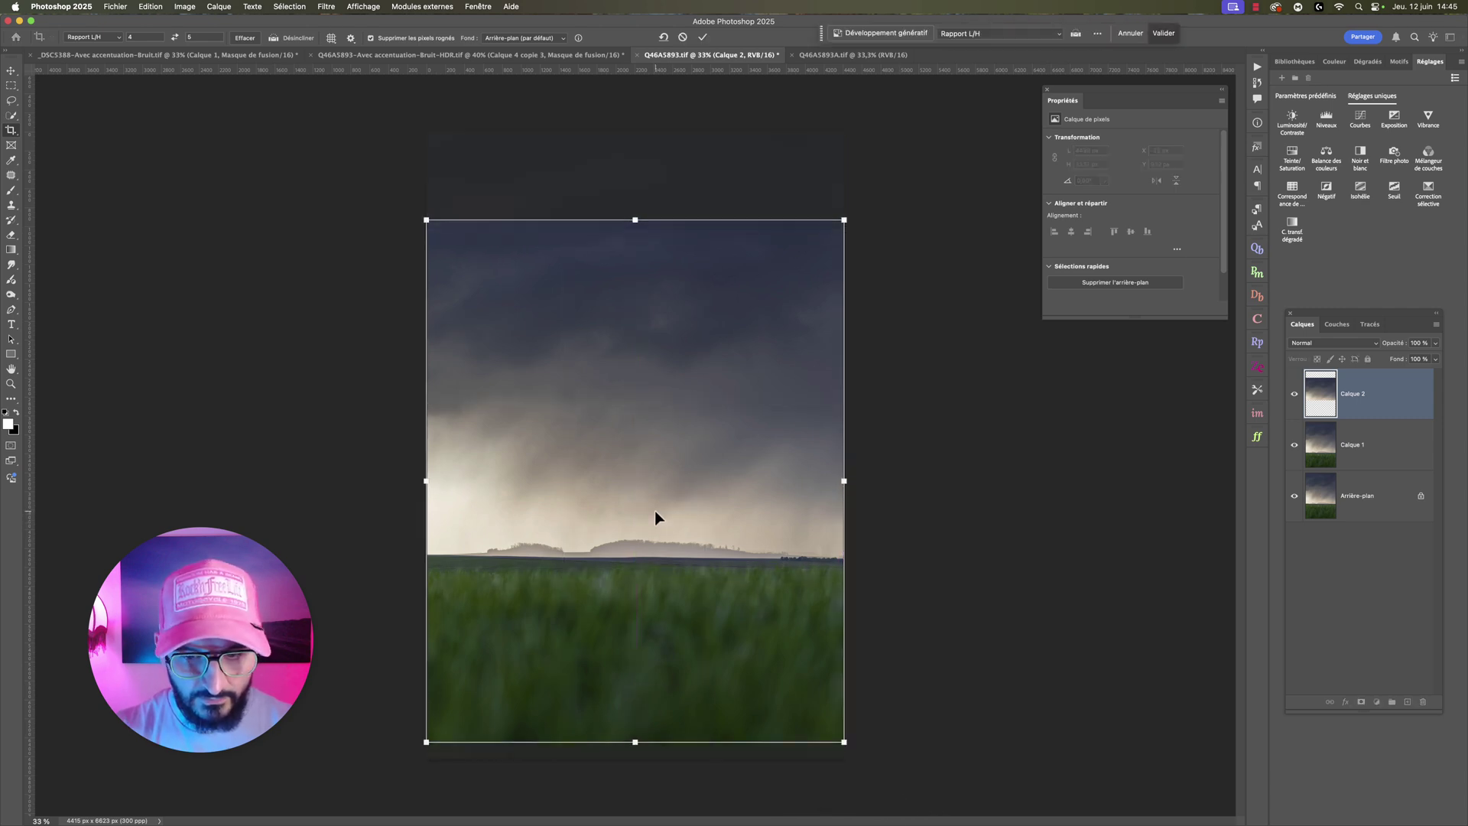
pyautogui.press('Return')
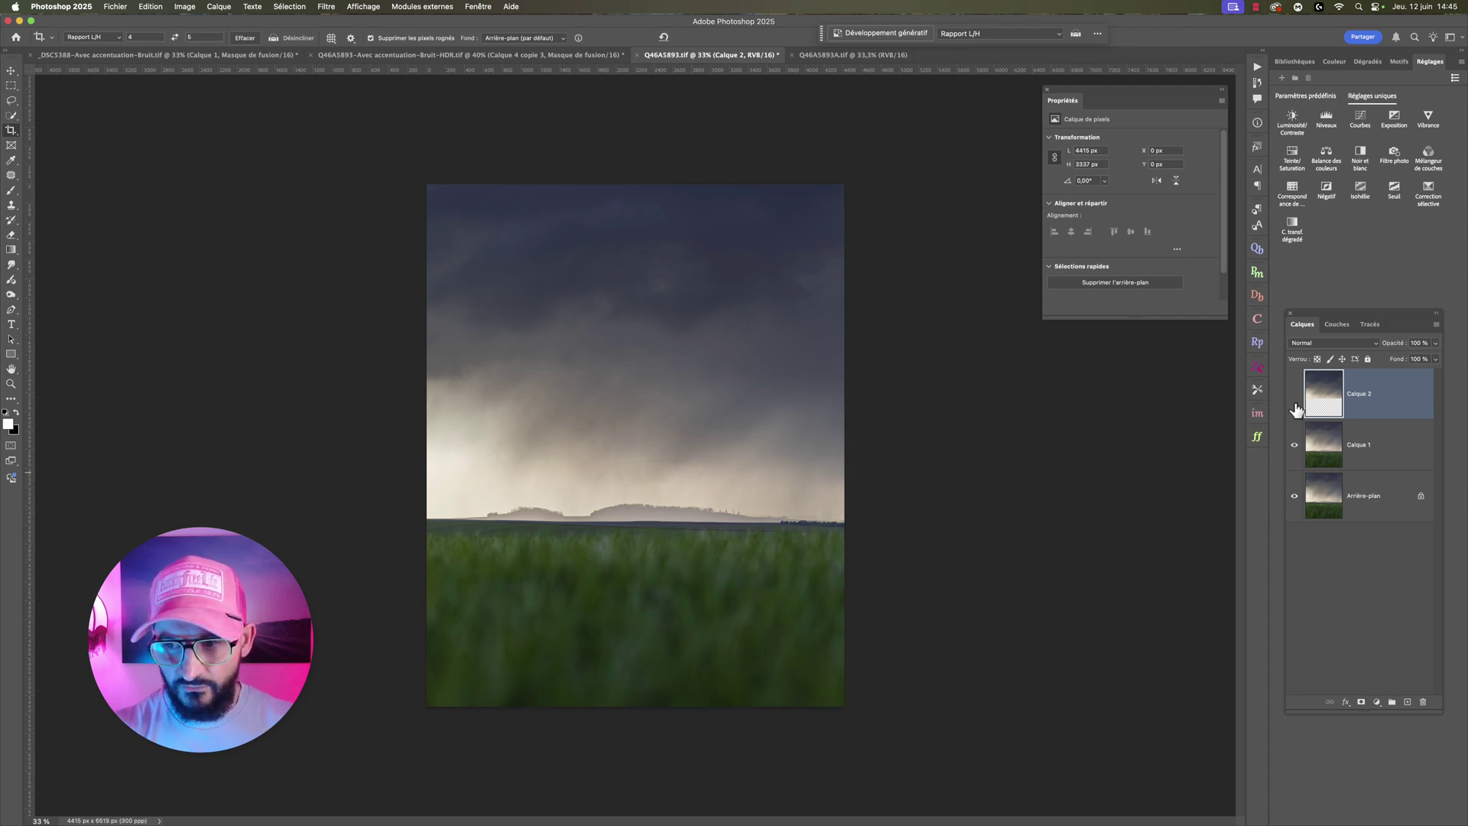
# Step: Toggle Calque 2's visibility off and on to compare skies, leaving it shown
pyautogui.moveTo(1295, 411); pyautogui.dragTo(1296, 449)
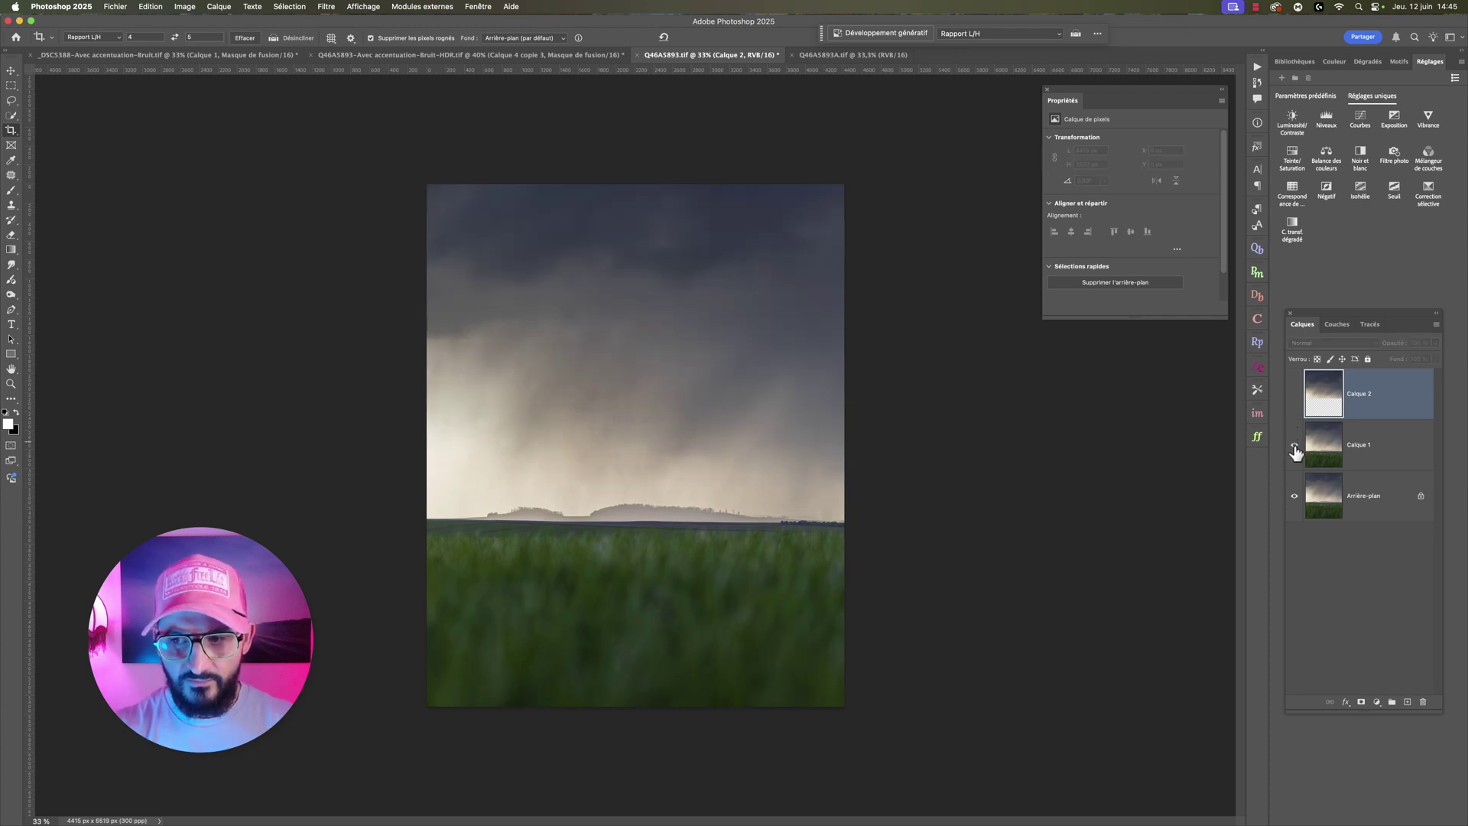
pyautogui.click(1295, 396)
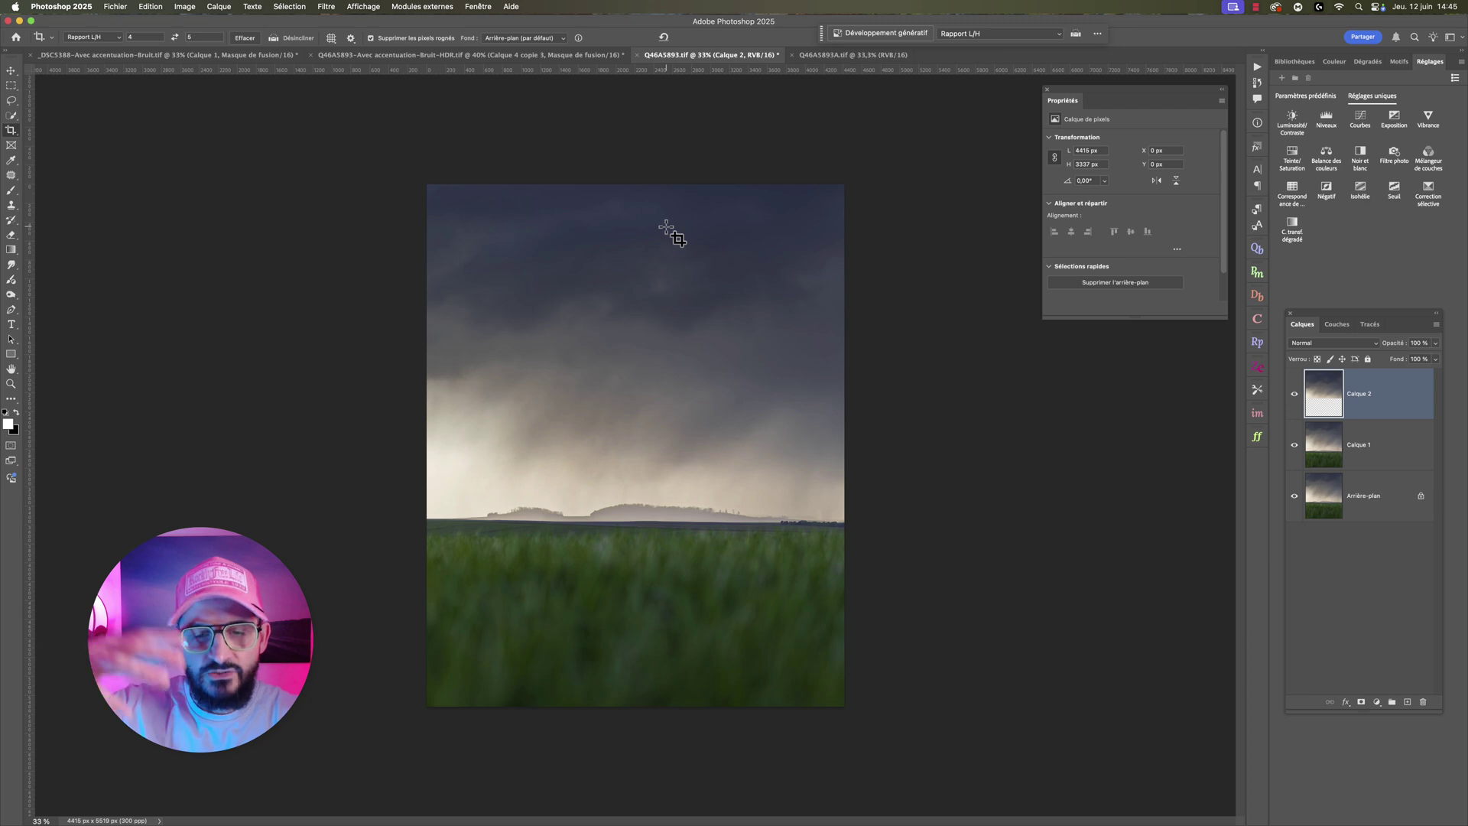
pyautogui.click(1295, 393)
pyautogui.click(1295, 394)
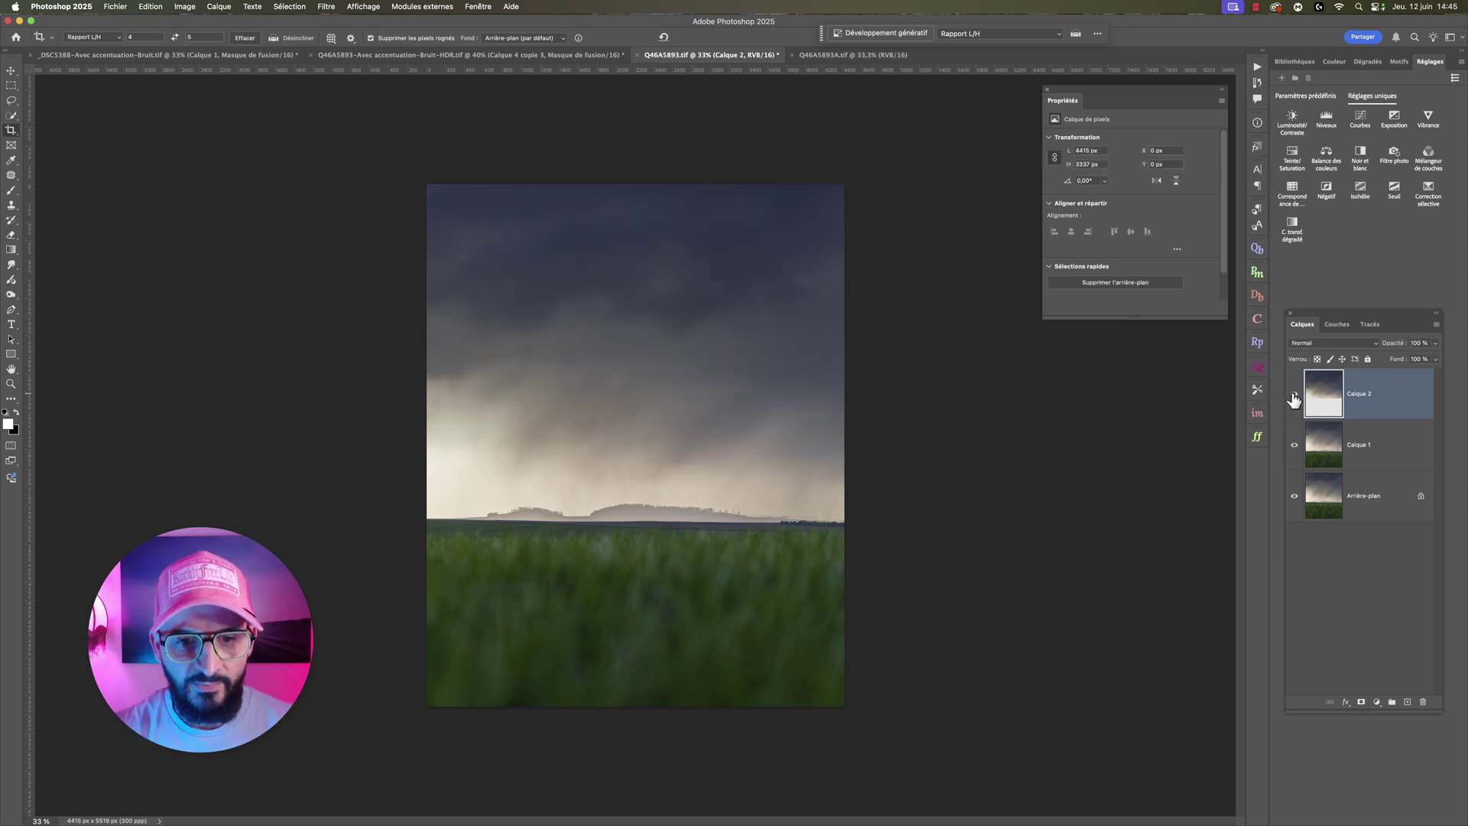
# Step: Merge Calque 1 and Calque 2 into a single layer named CIEL
pyautogui.keyDown('shift'); pyautogui.click(1395, 456); pyautogui.keyUp('shift')
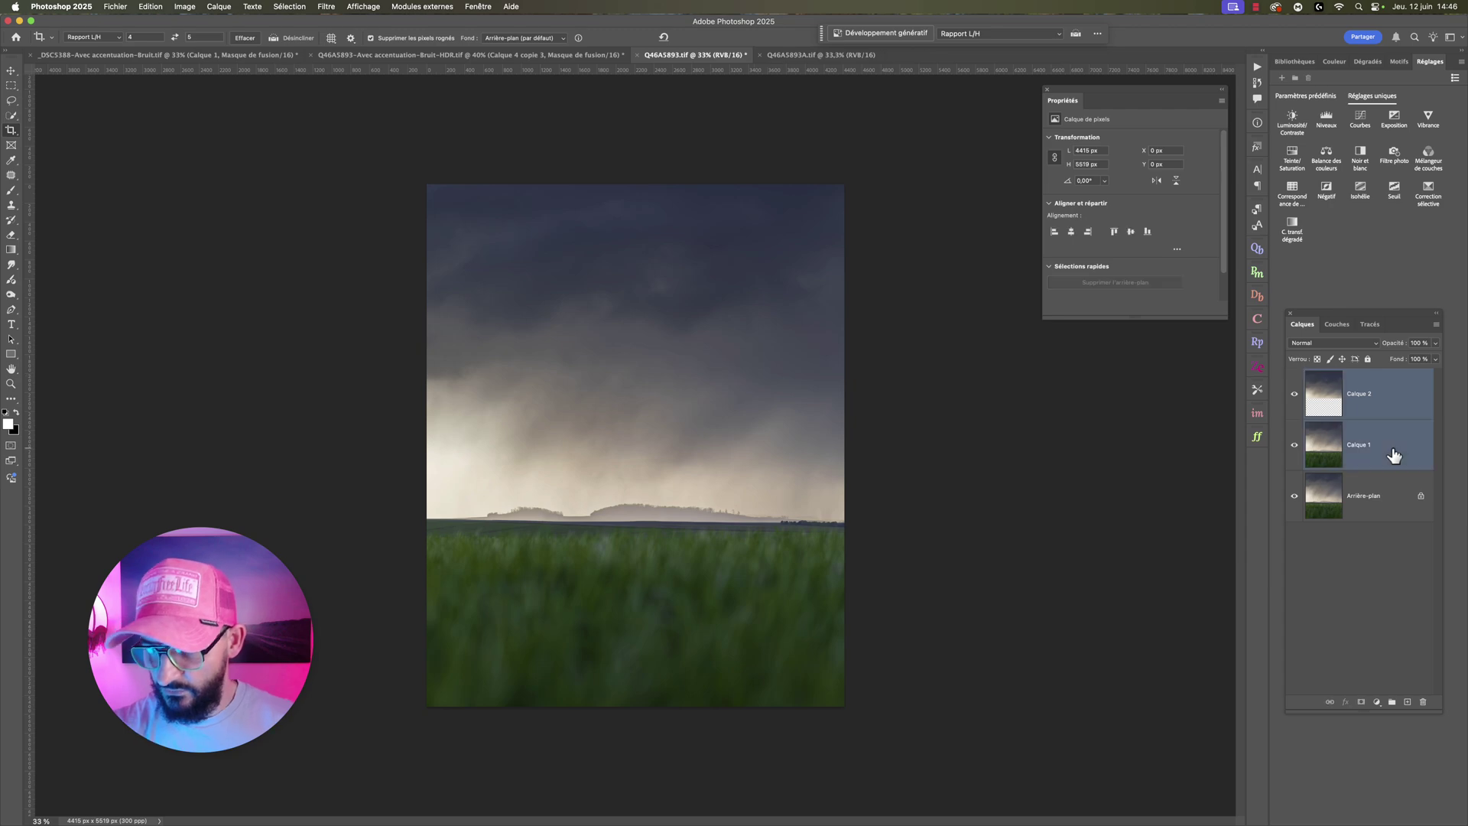
pyautogui.press('super+e')
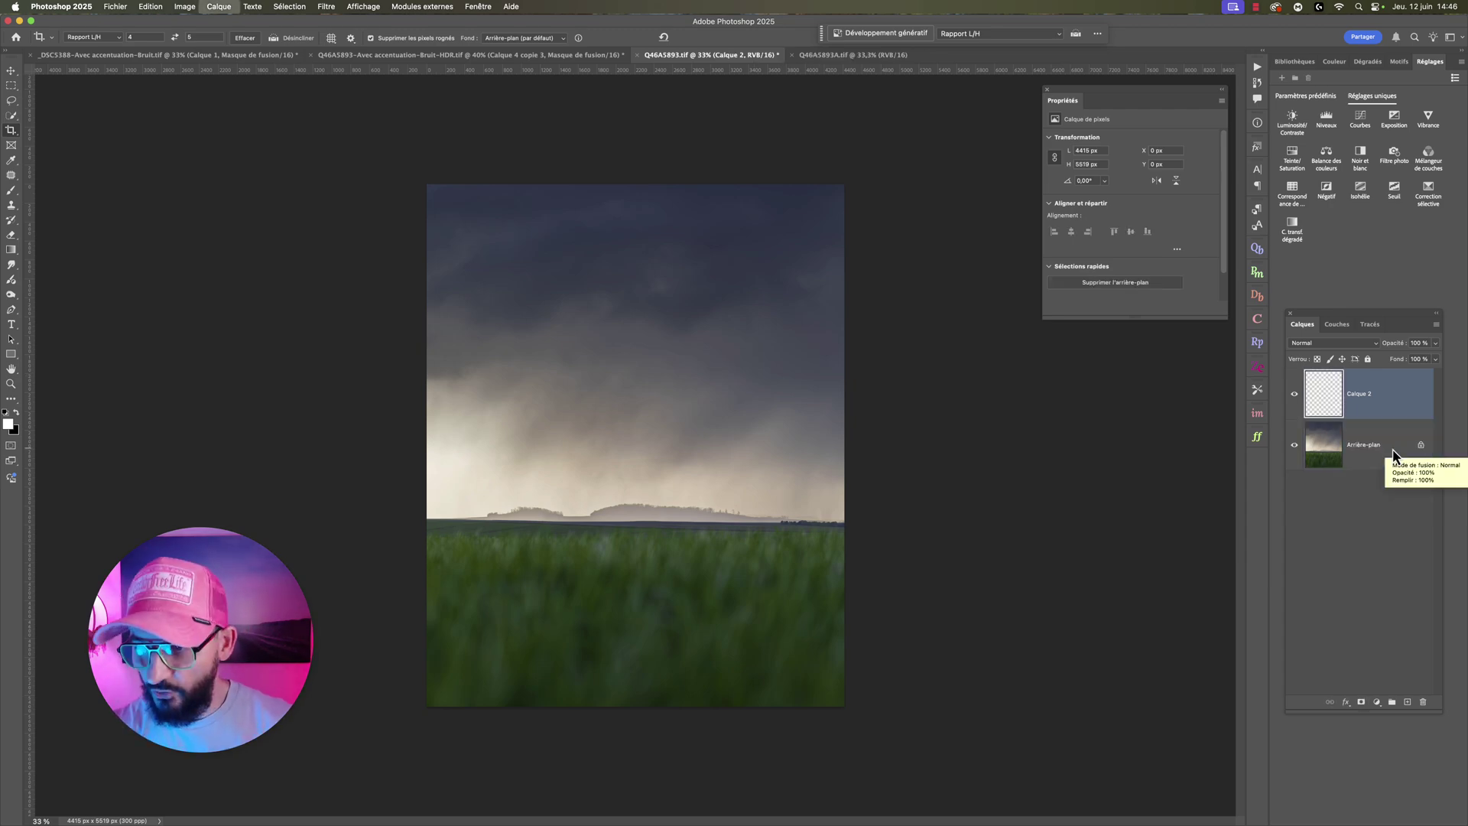
pyautogui.doubleClick(1361, 393)
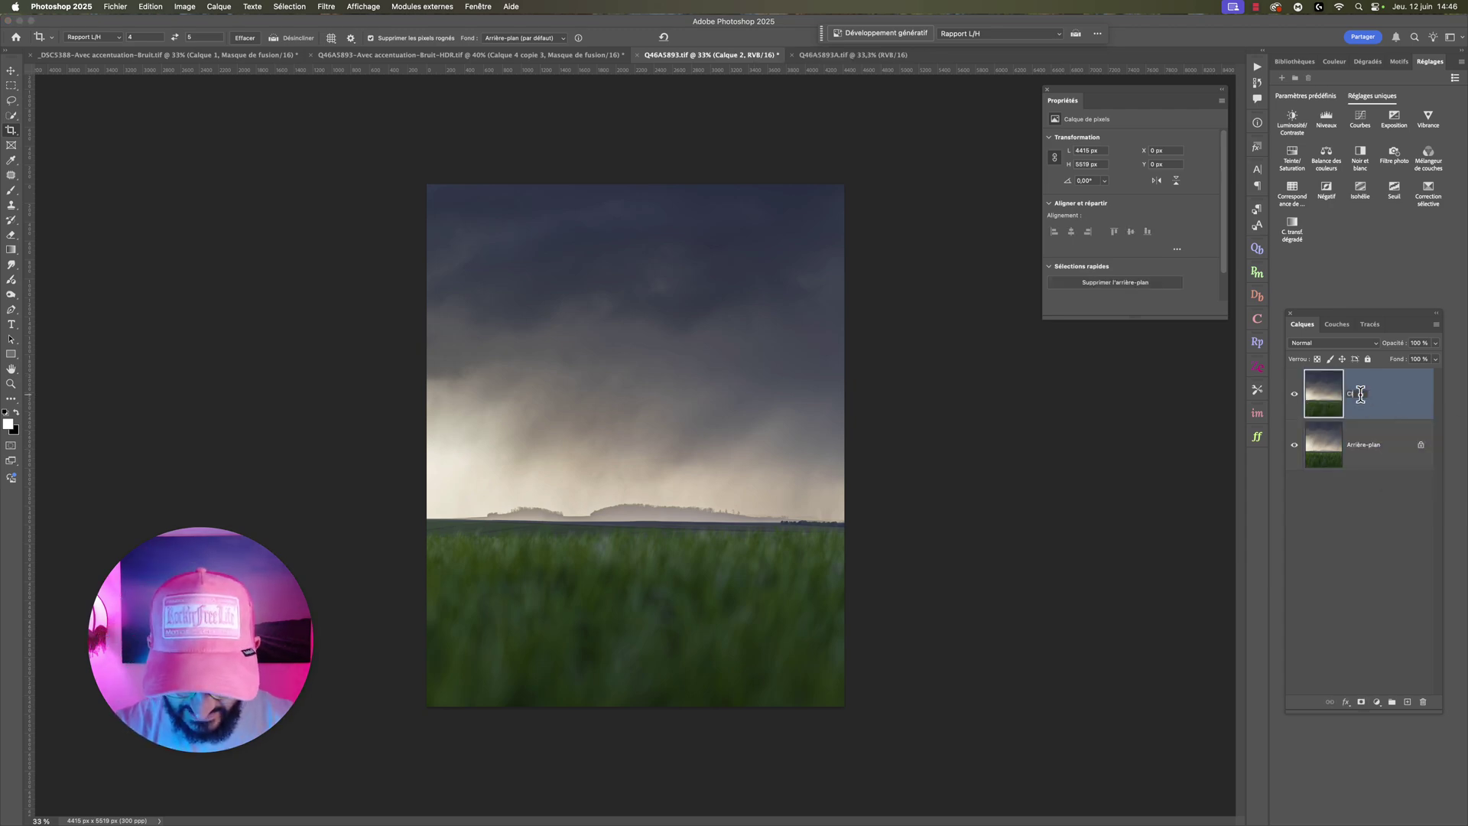
pyautogui.write('EL')
pyautogui.press('Return')
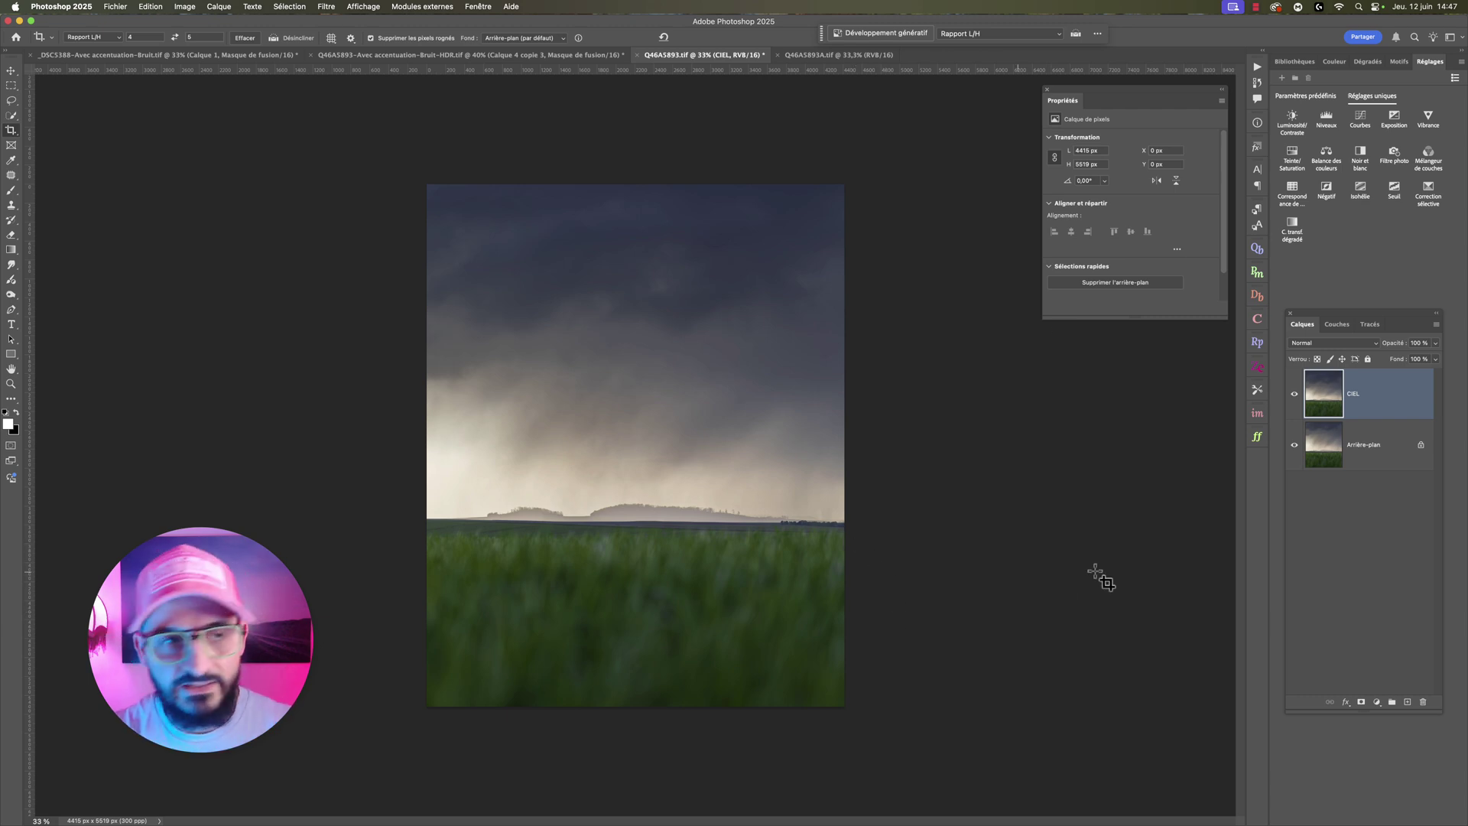
# Step: Convert the document to Lab Color without flattening the layers
pyautogui.click(185, 6)
pyautogui.moveTo(190, 22)
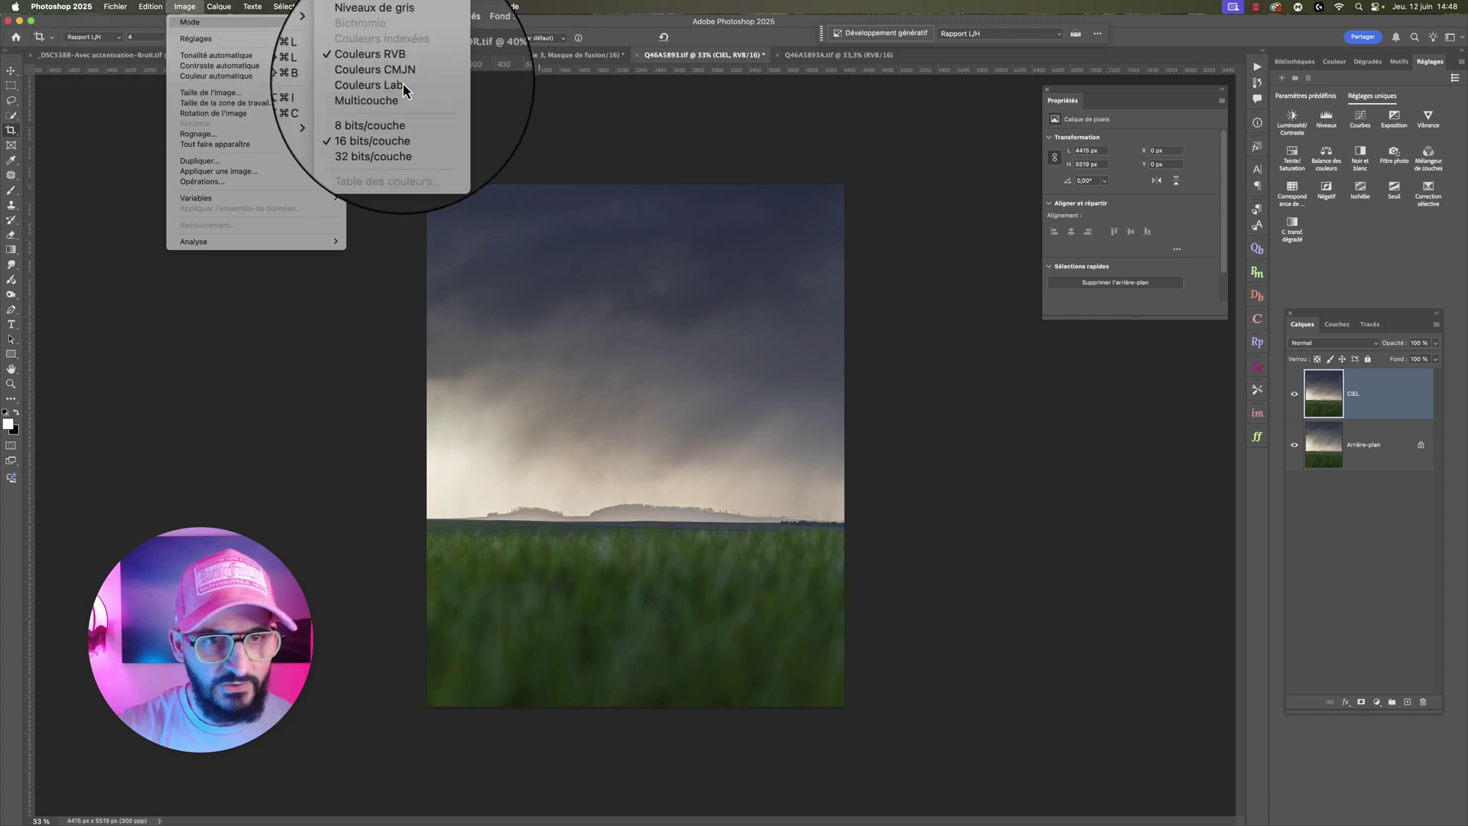
pyautogui.click(406, 82)
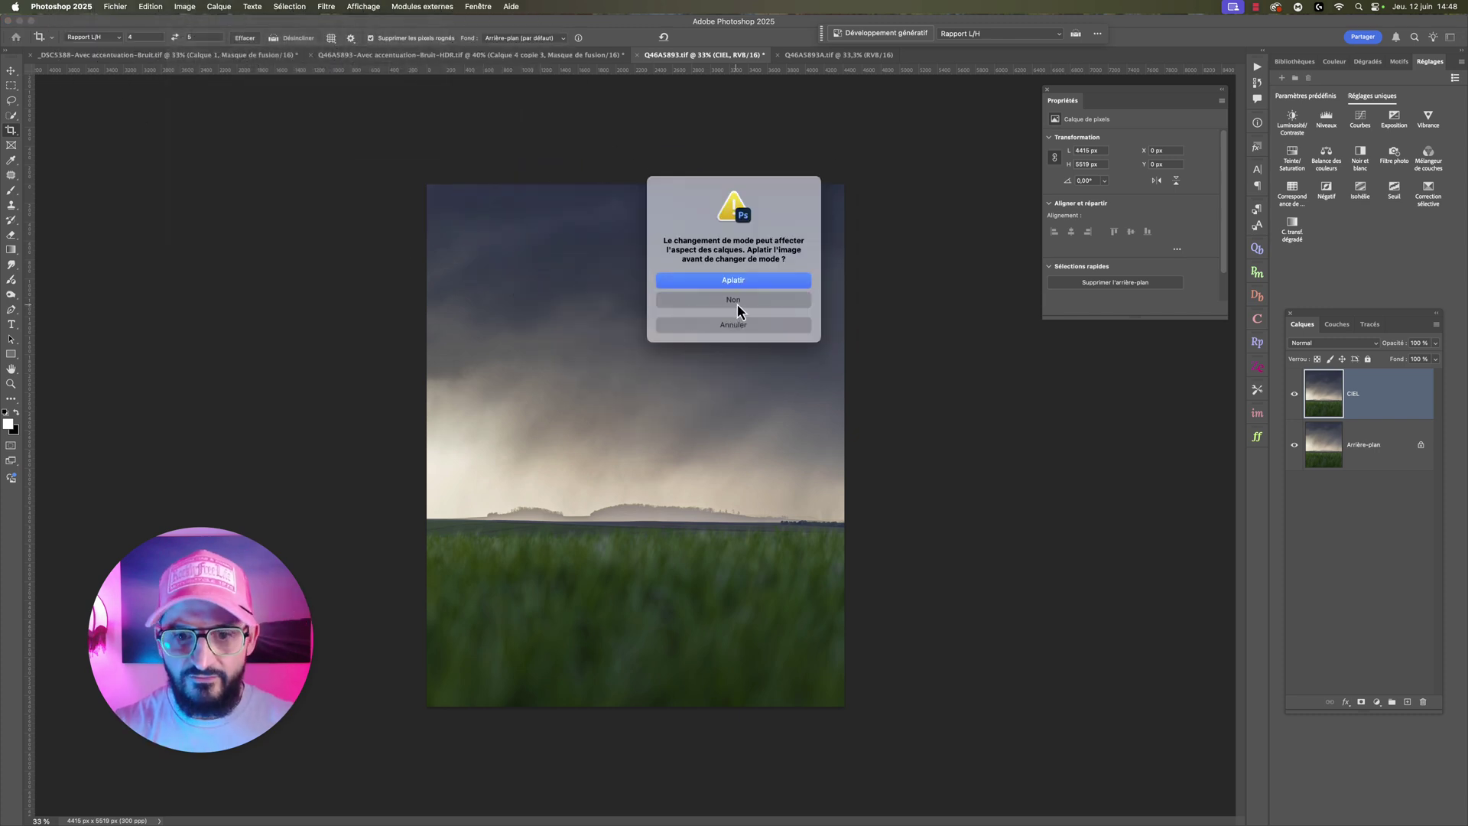
pyautogui.click(733, 300)
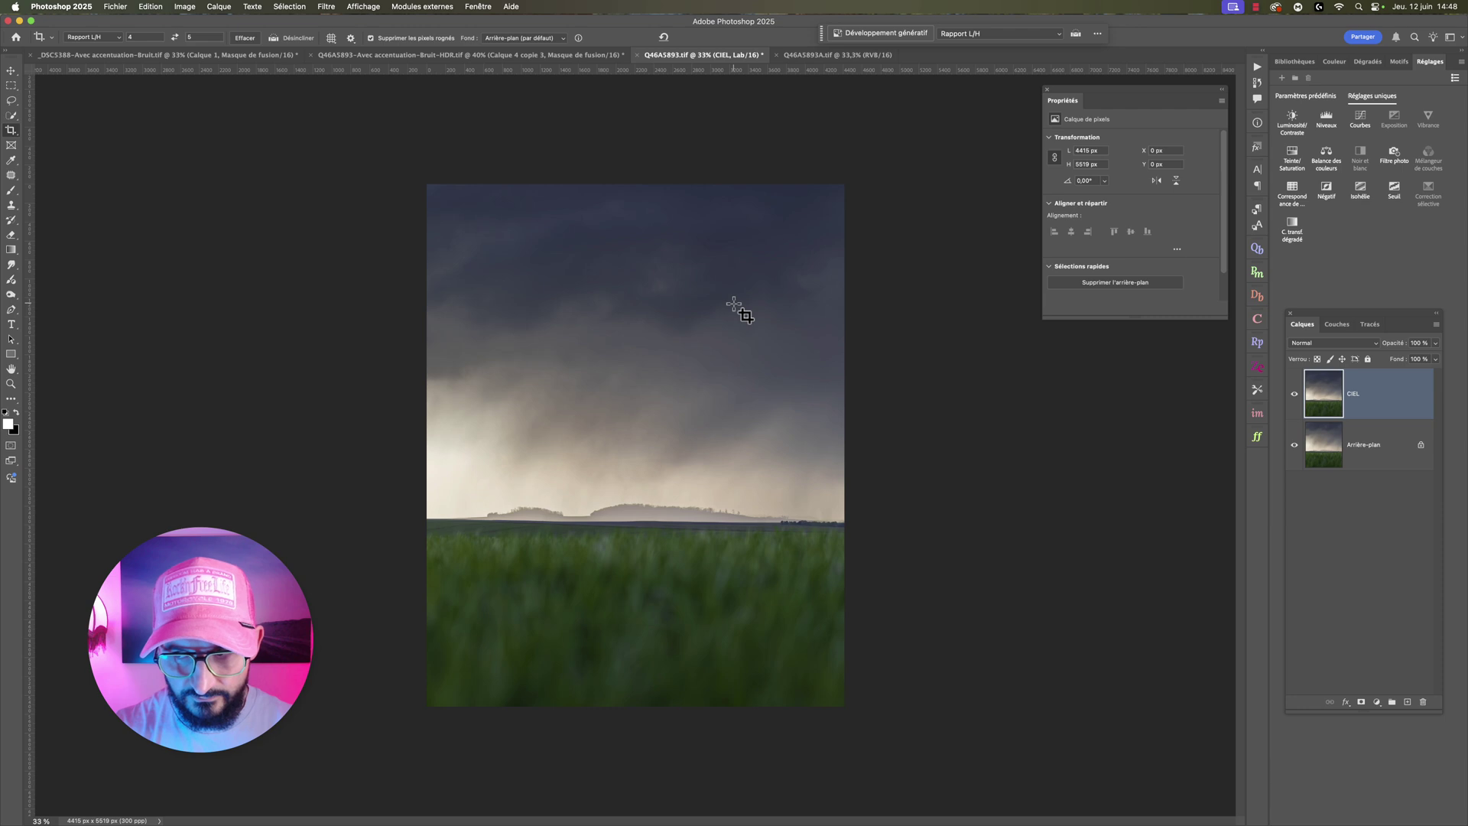
# Step: Duplicate CIEL as CIEL copie with its a channel copied into b, turning the grass teal
pyautogui.press('super+j')
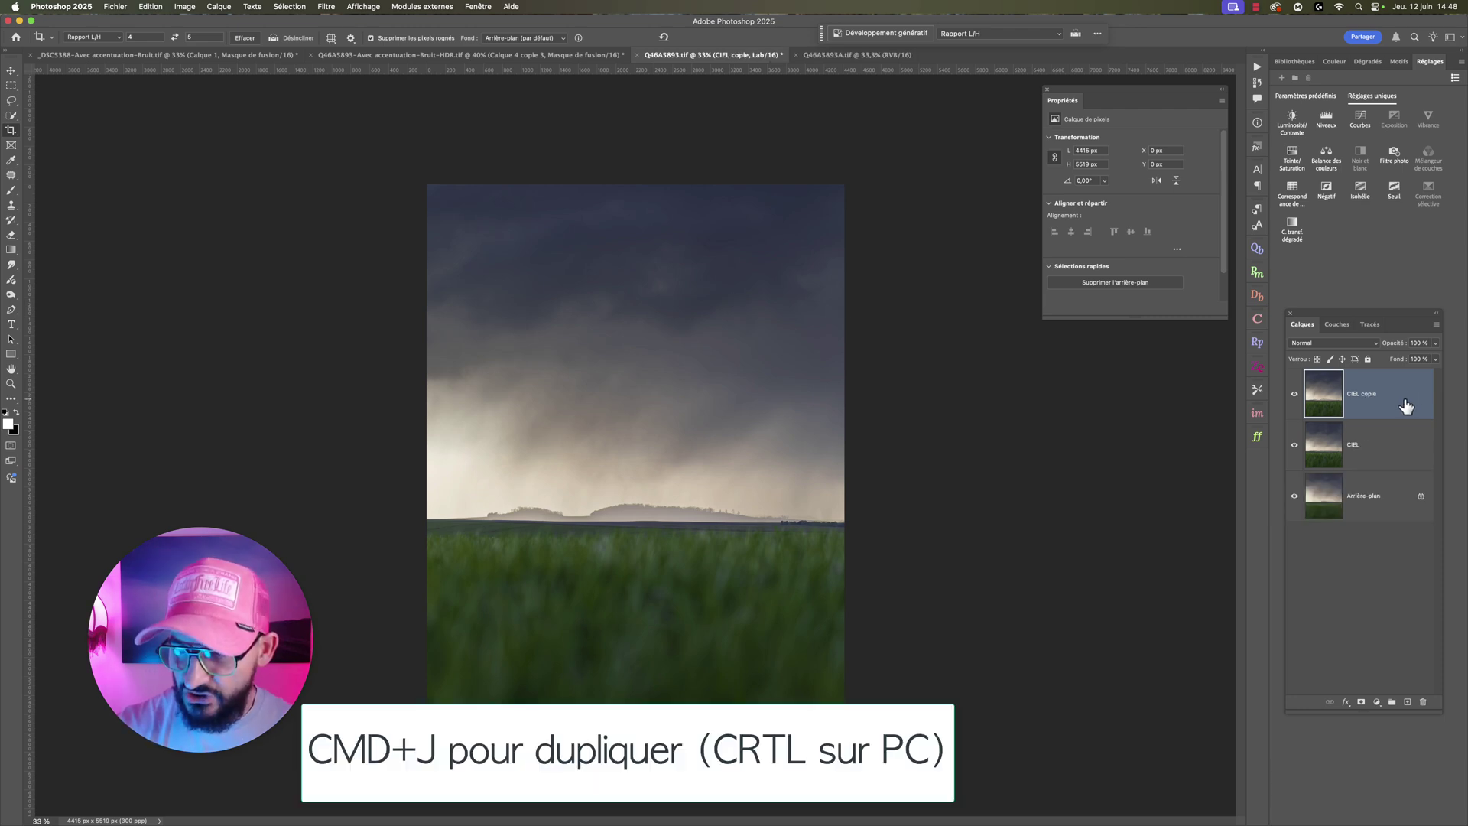
pyautogui.click(1339, 325)
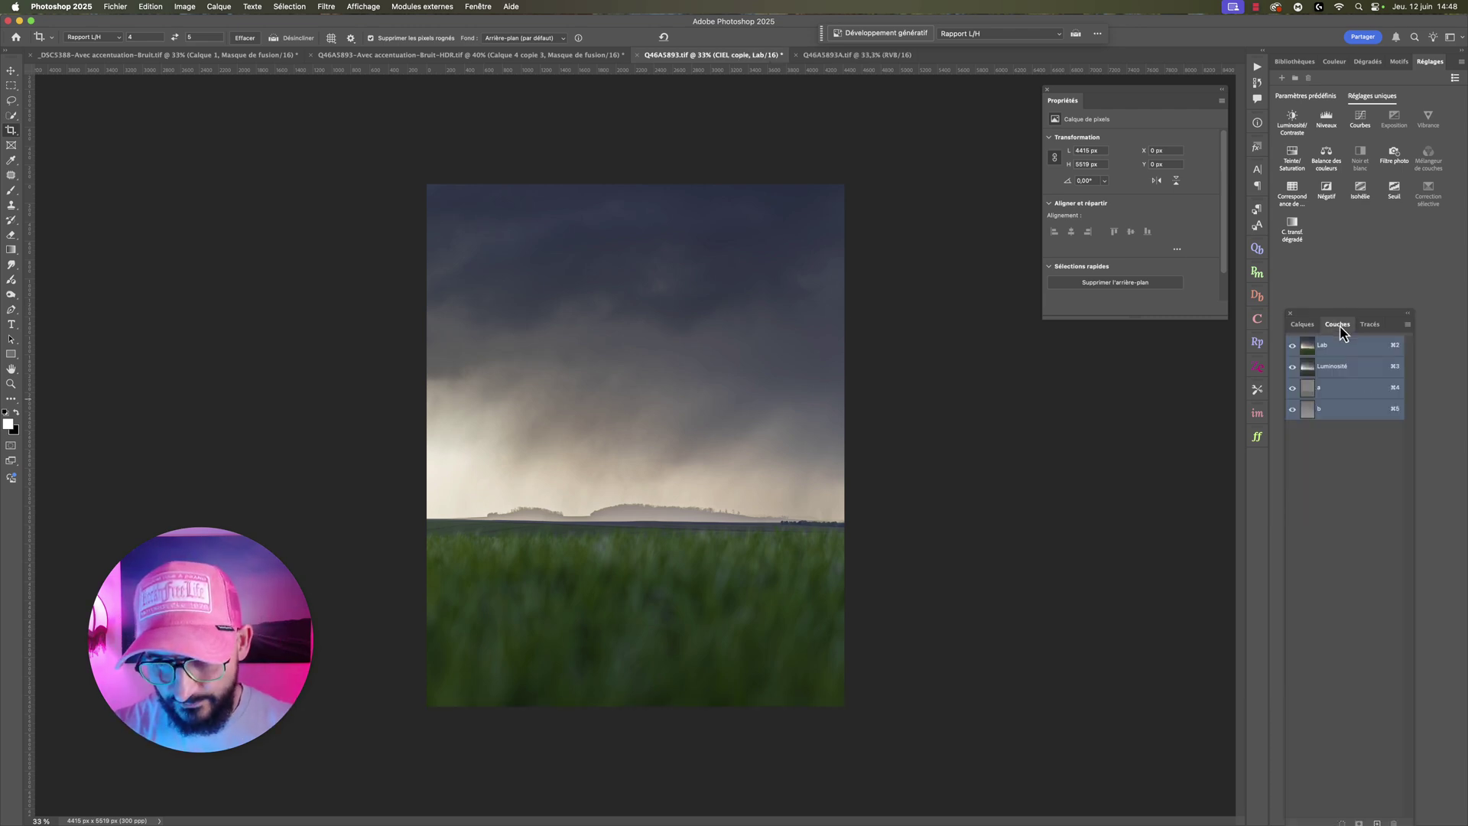
pyautogui.click(1331, 388)
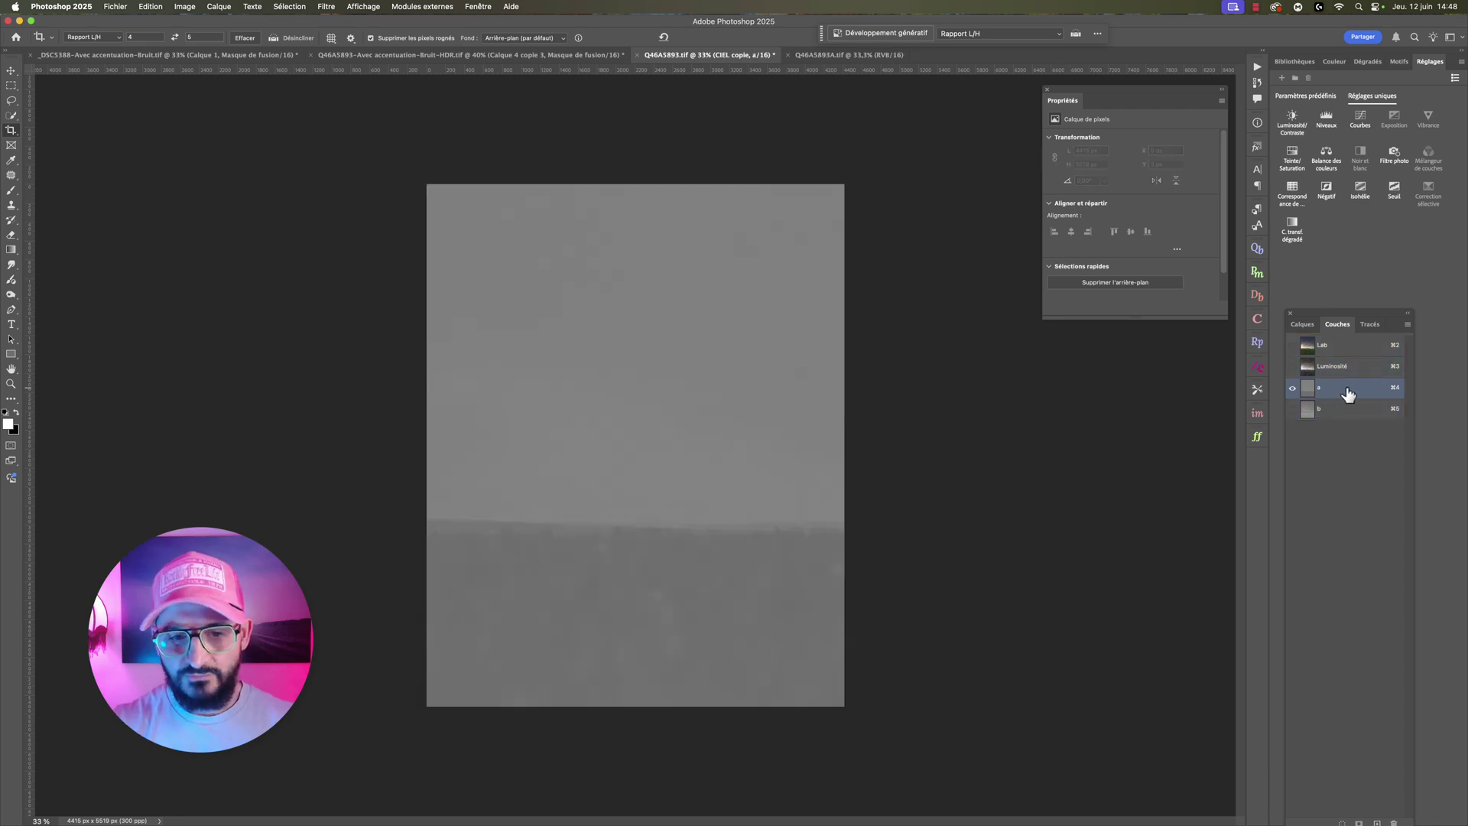
pyautogui.press('super+a')
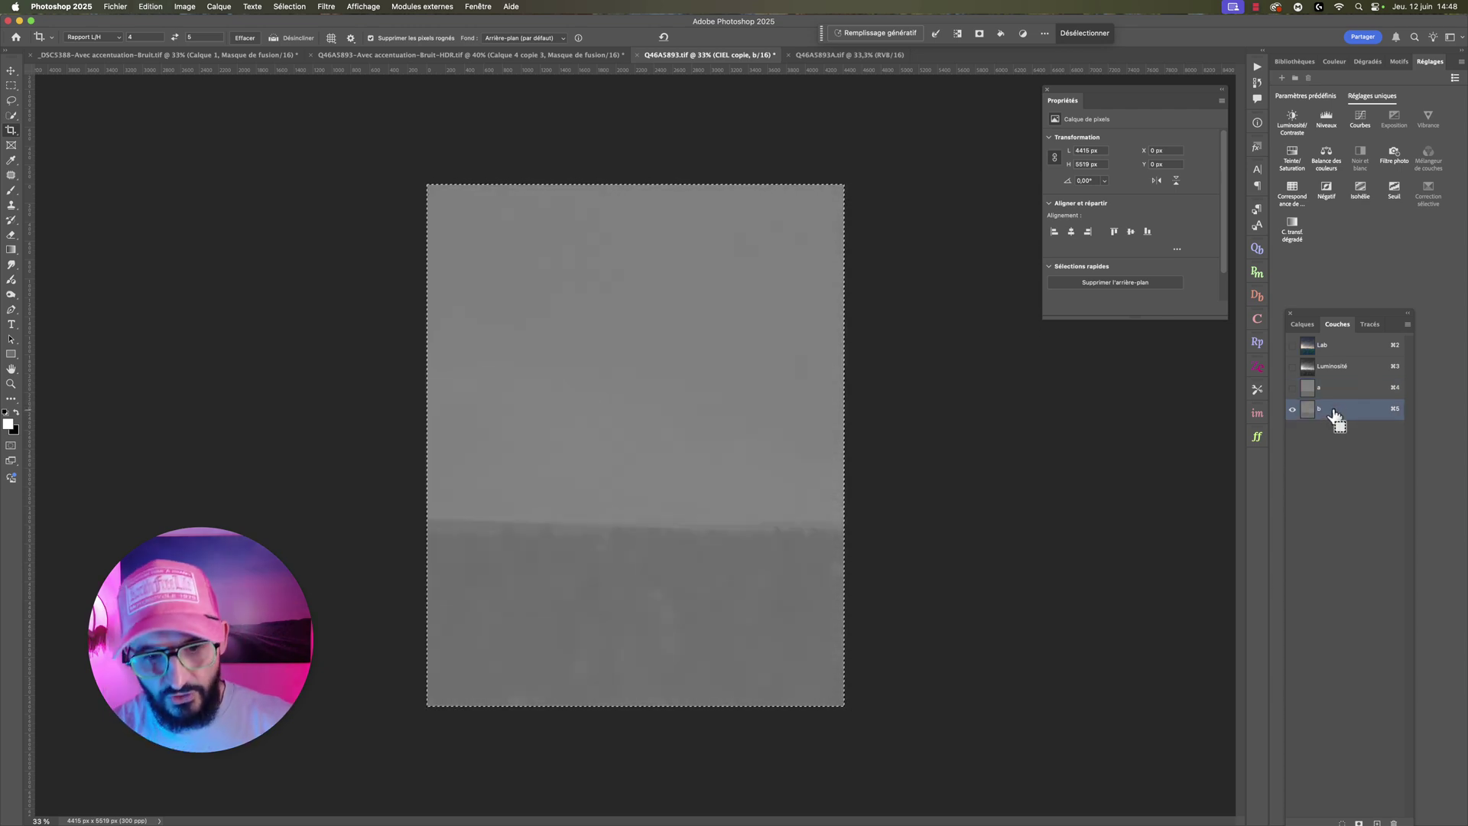
pyautogui.click(1293, 345)
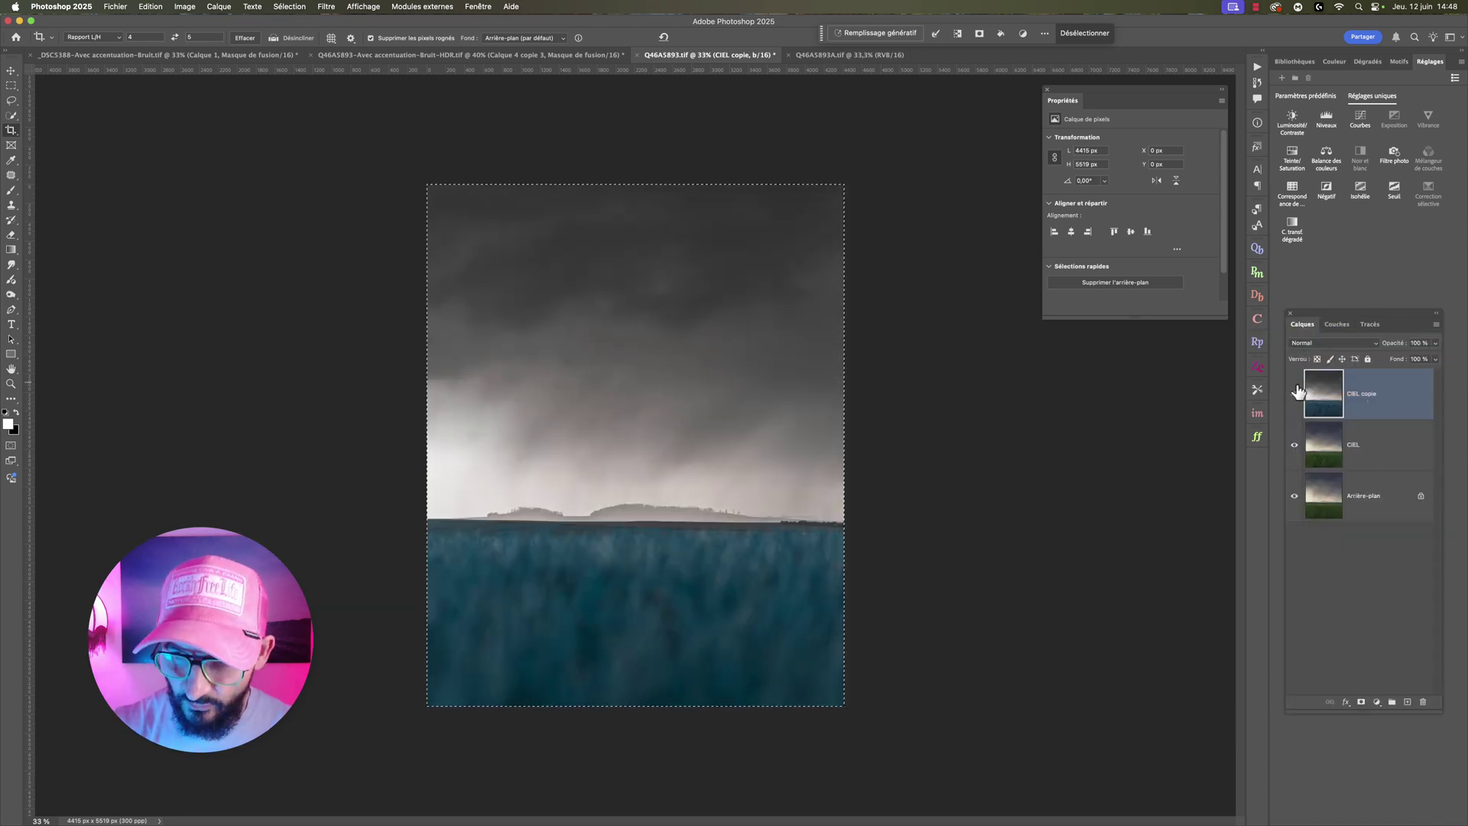
pyautogui.click(1295, 396)
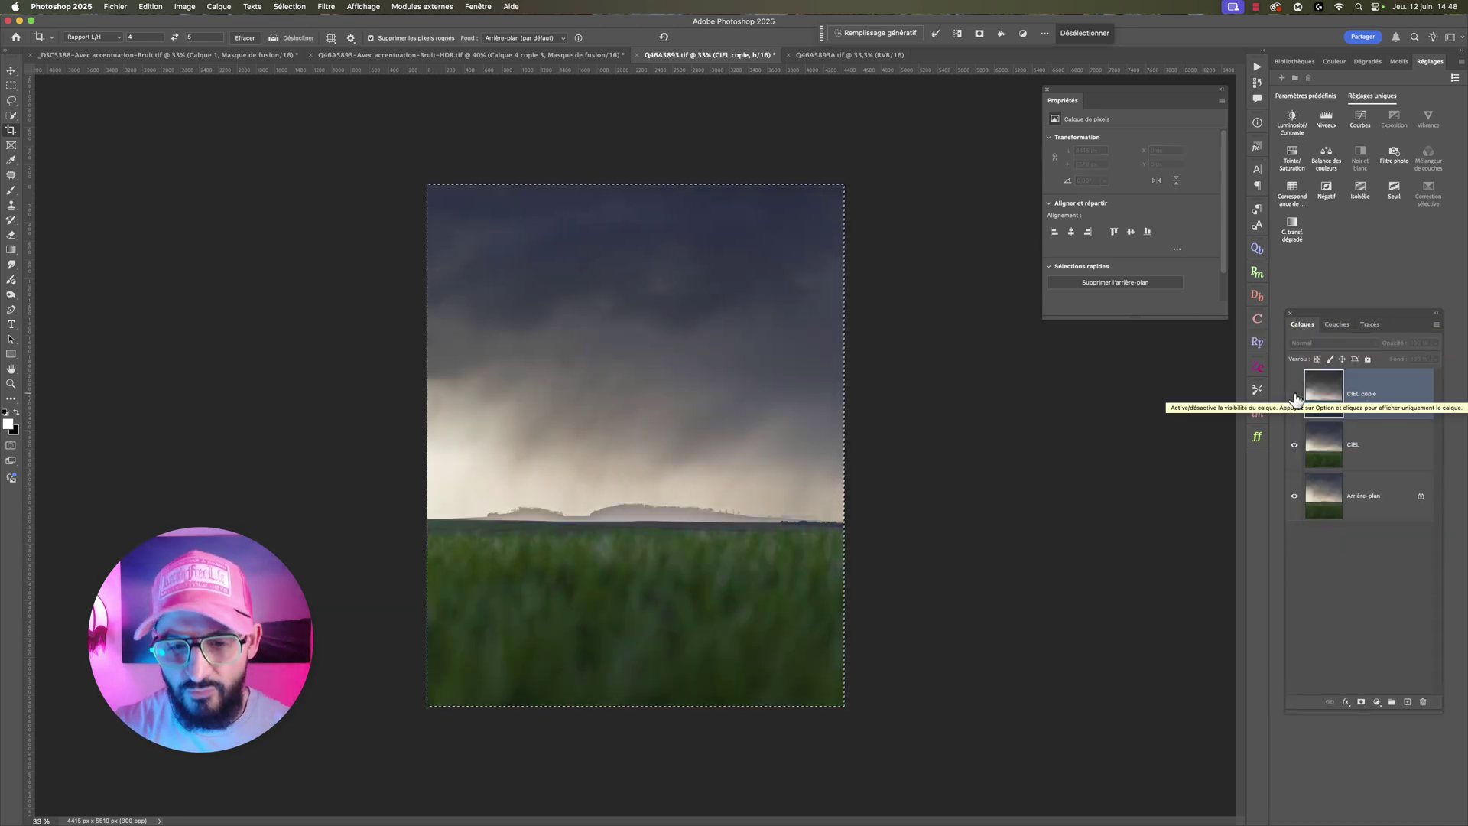
pyautogui.click(1295, 394)
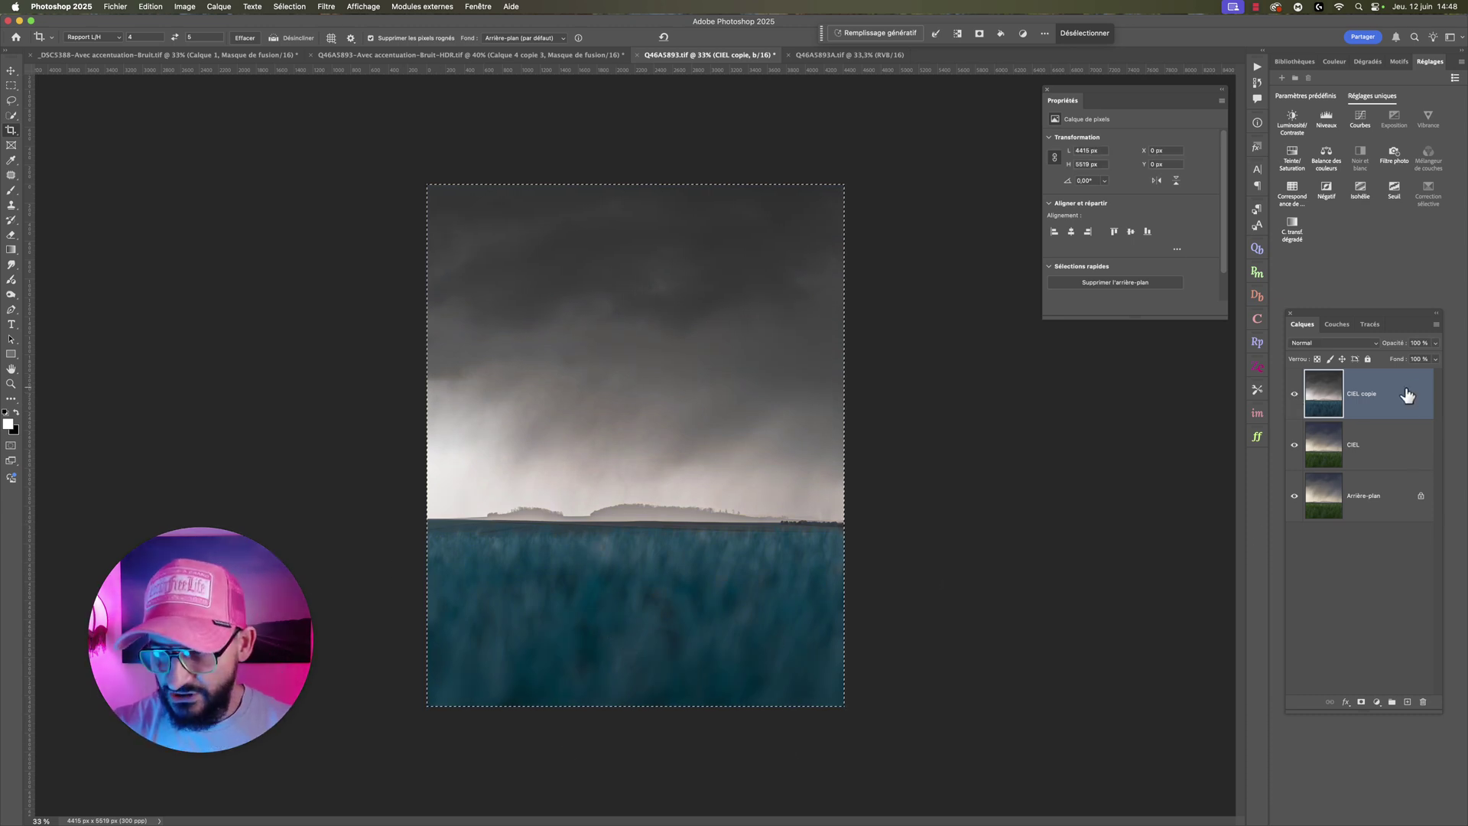
# Step: Give CIEL copie a black mask painted white over the field, then hide it and select CIEL
pyautogui.keyDown('alt'); pyautogui.click(1361, 702); pyautogui.keyUp('alt')
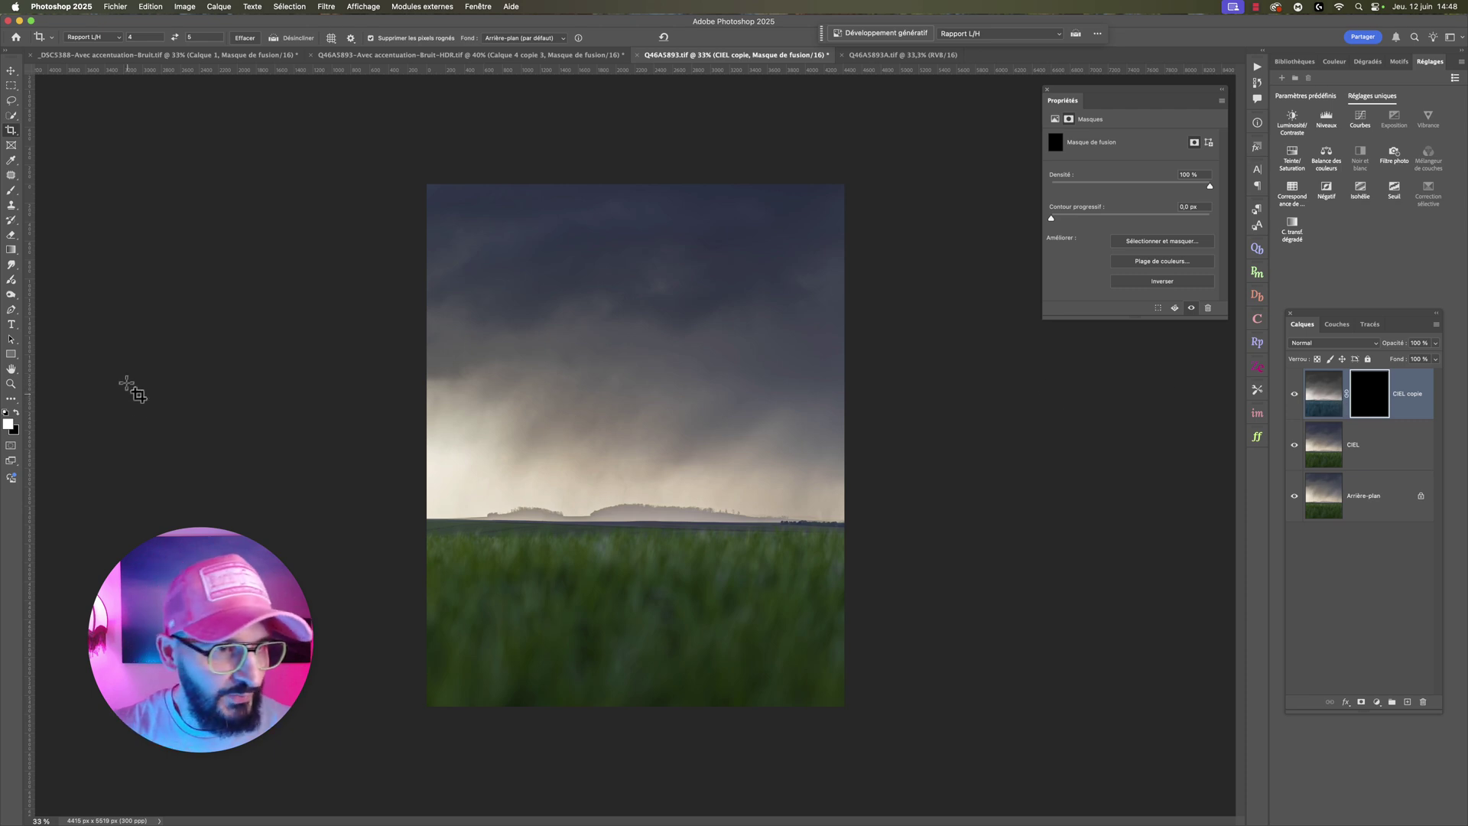
pyautogui.click(13, 196)
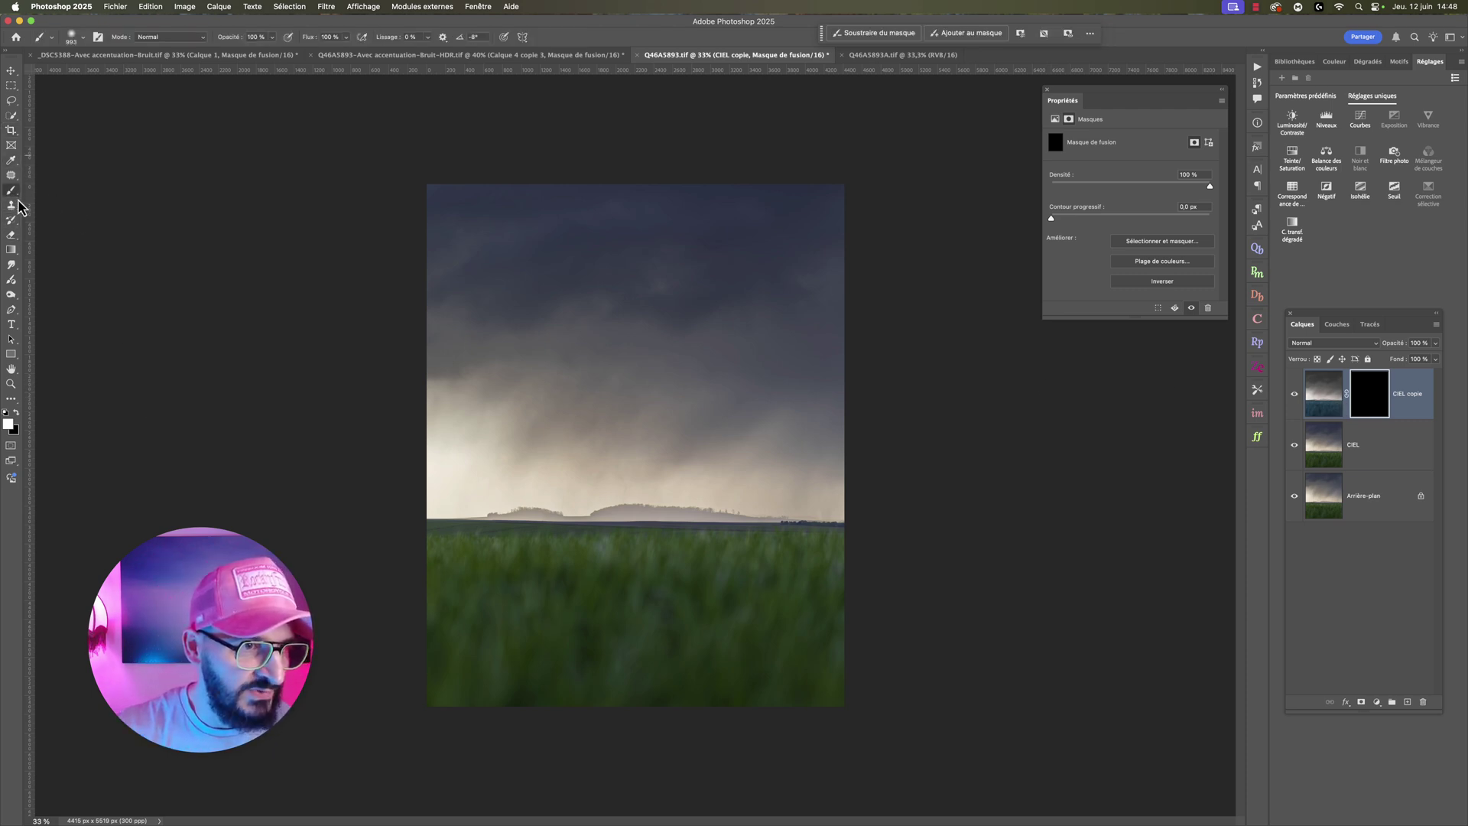
pyautogui.click(459, 588)
pyautogui.moveTo(614, 582)
pyautogui.mouseDown()
pyautogui.moveTo(426, 564)
pyautogui.moveTo(823, 563)
pyautogui.moveTo(619, 558)
pyautogui.moveTo(813, 600)
pyautogui.moveTo(849, 680)
pyautogui.moveTo(319, 695)
pyautogui.moveTo(446, 629)
pyautogui.moveTo(871, 668)
pyautogui.moveTo(842, 592)
pyautogui.mouseUp()
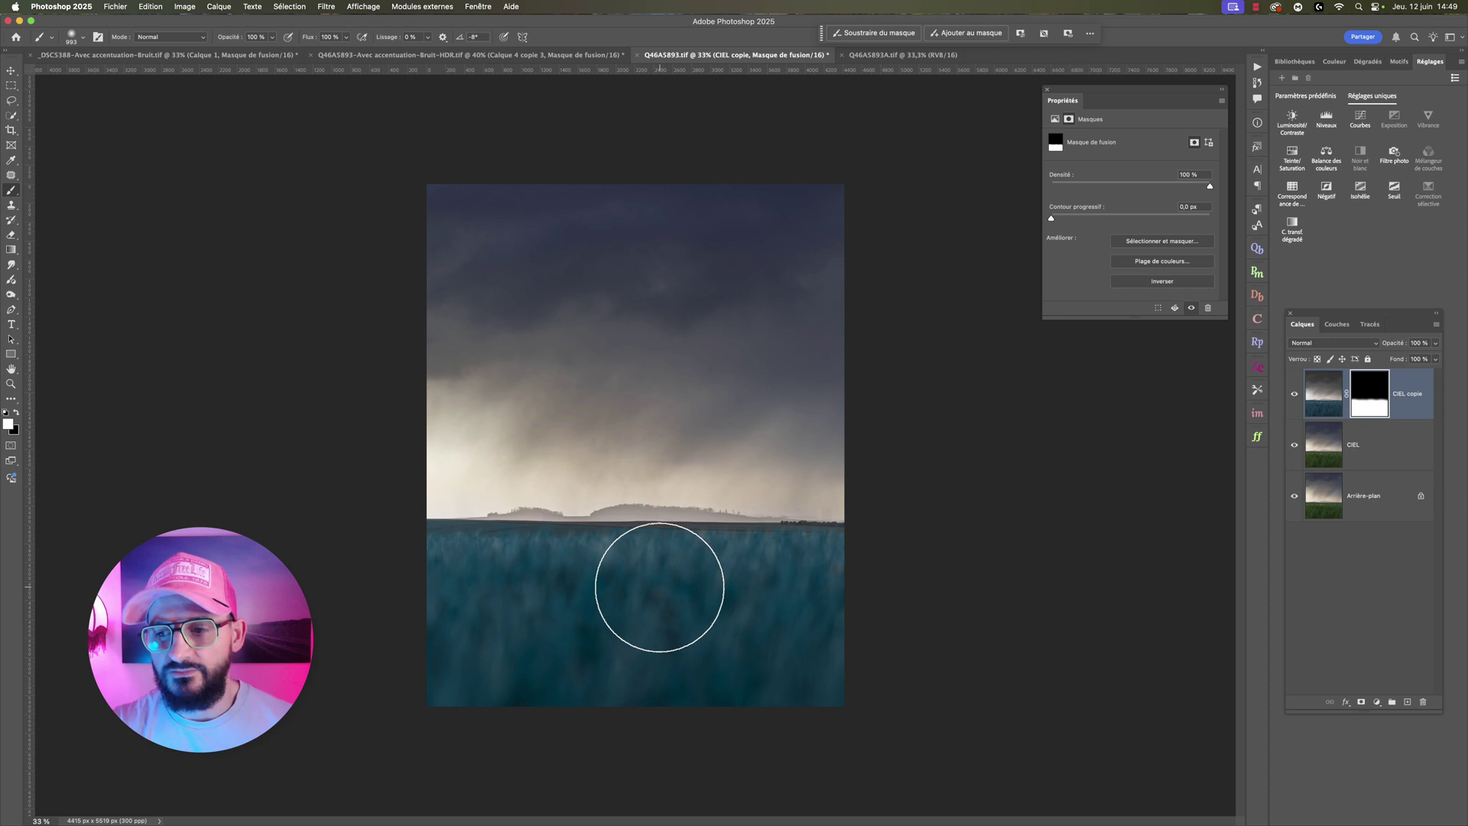
pyautogui.click(1294, 394)
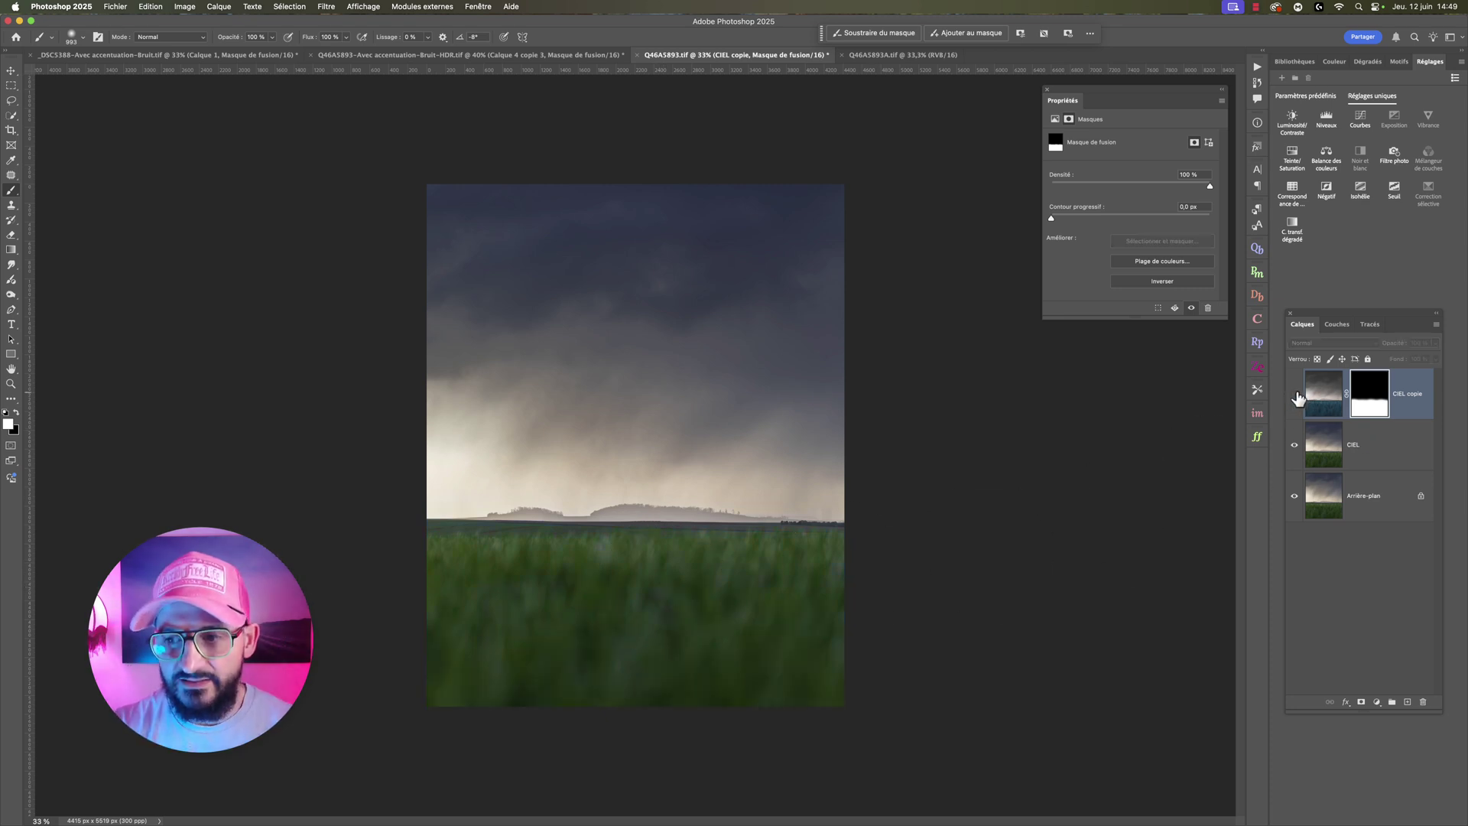
pyautogui.click(1387, 449)
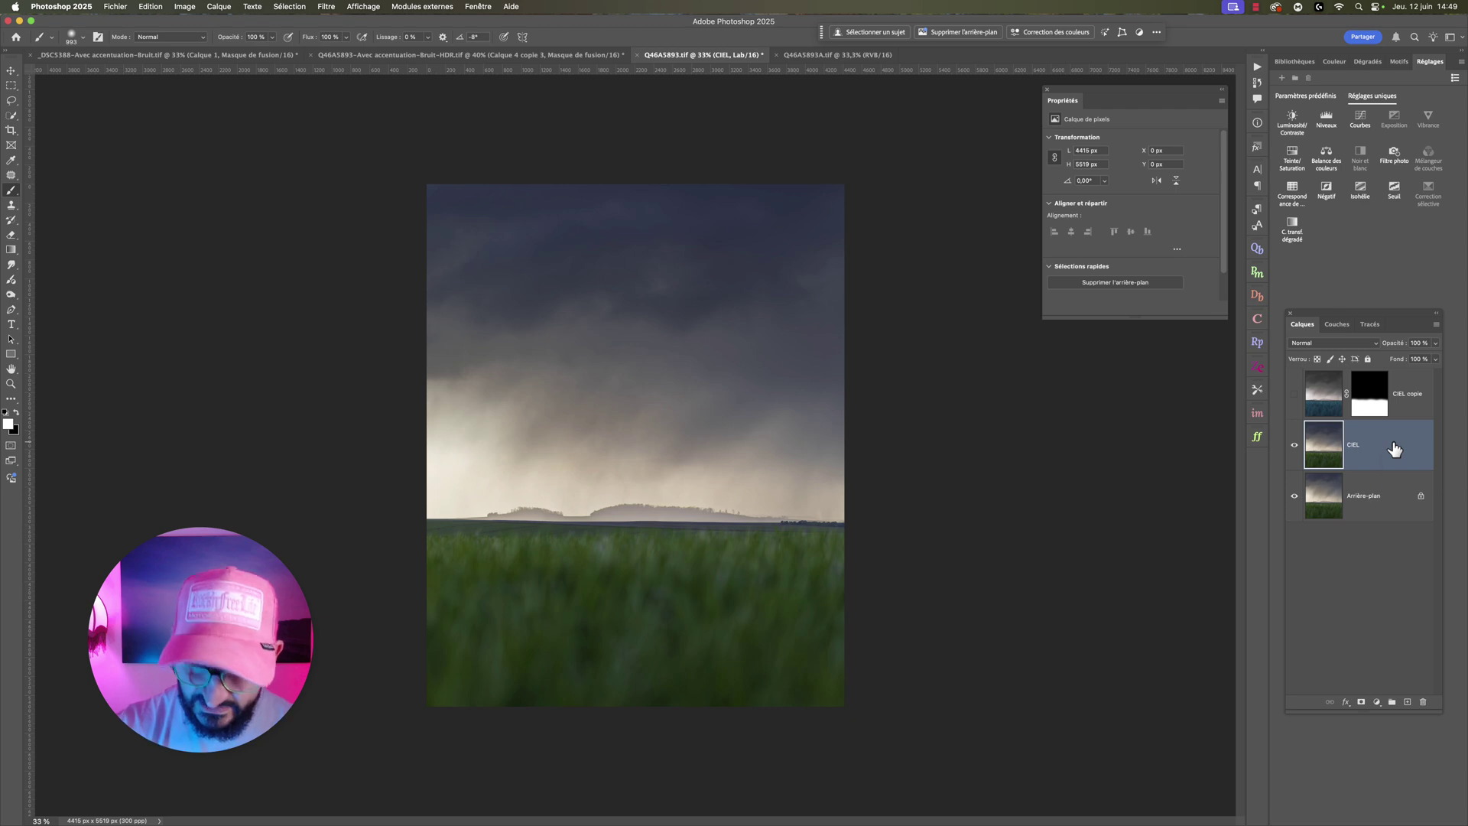
# Step: Create CIEL copie 2 with b copied into a for rust-red grass, and re-show CIEL copie
pyautogui.press('super+j')
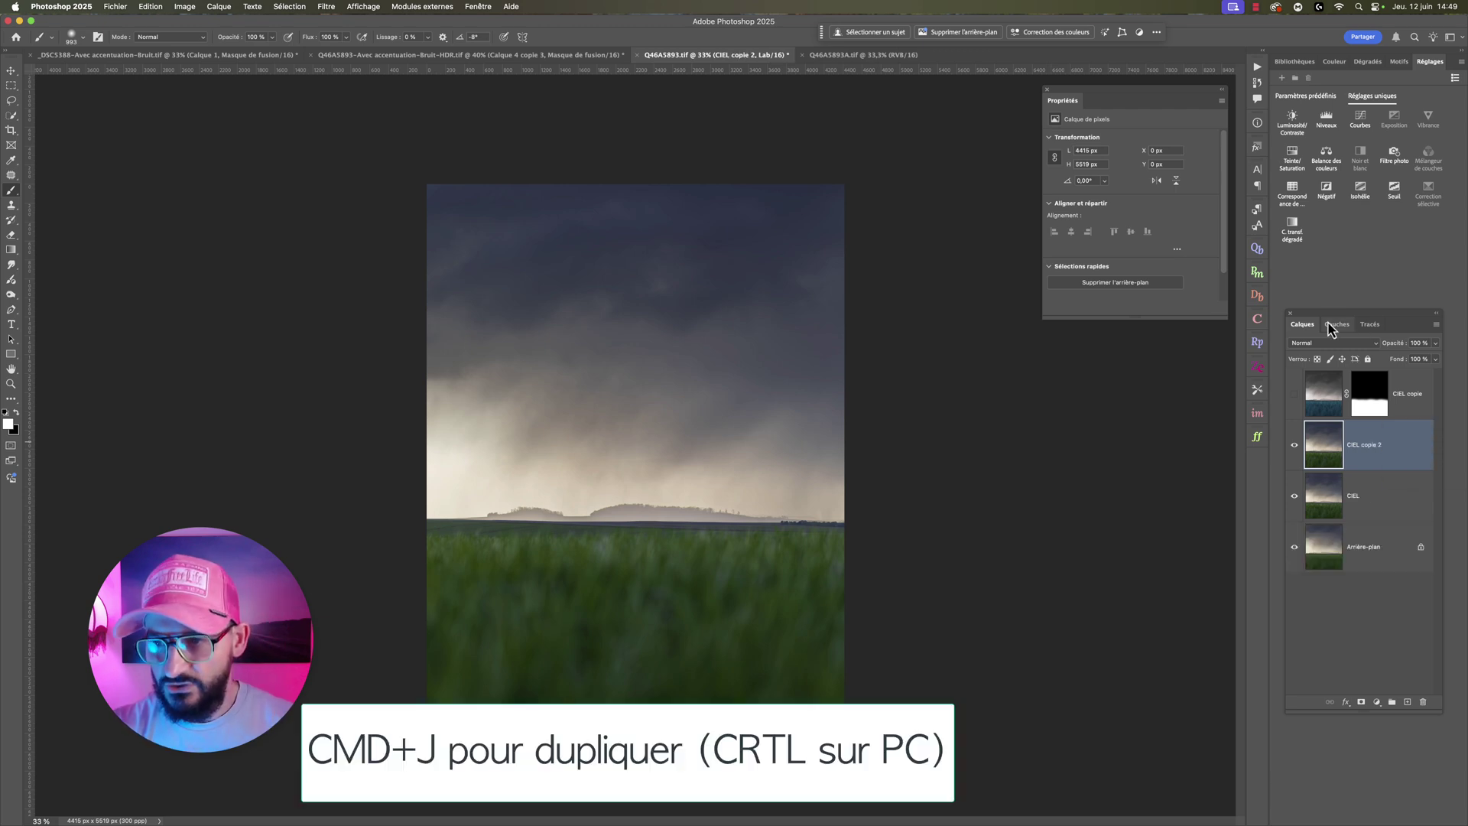
pyautogui.click(1335, 325)
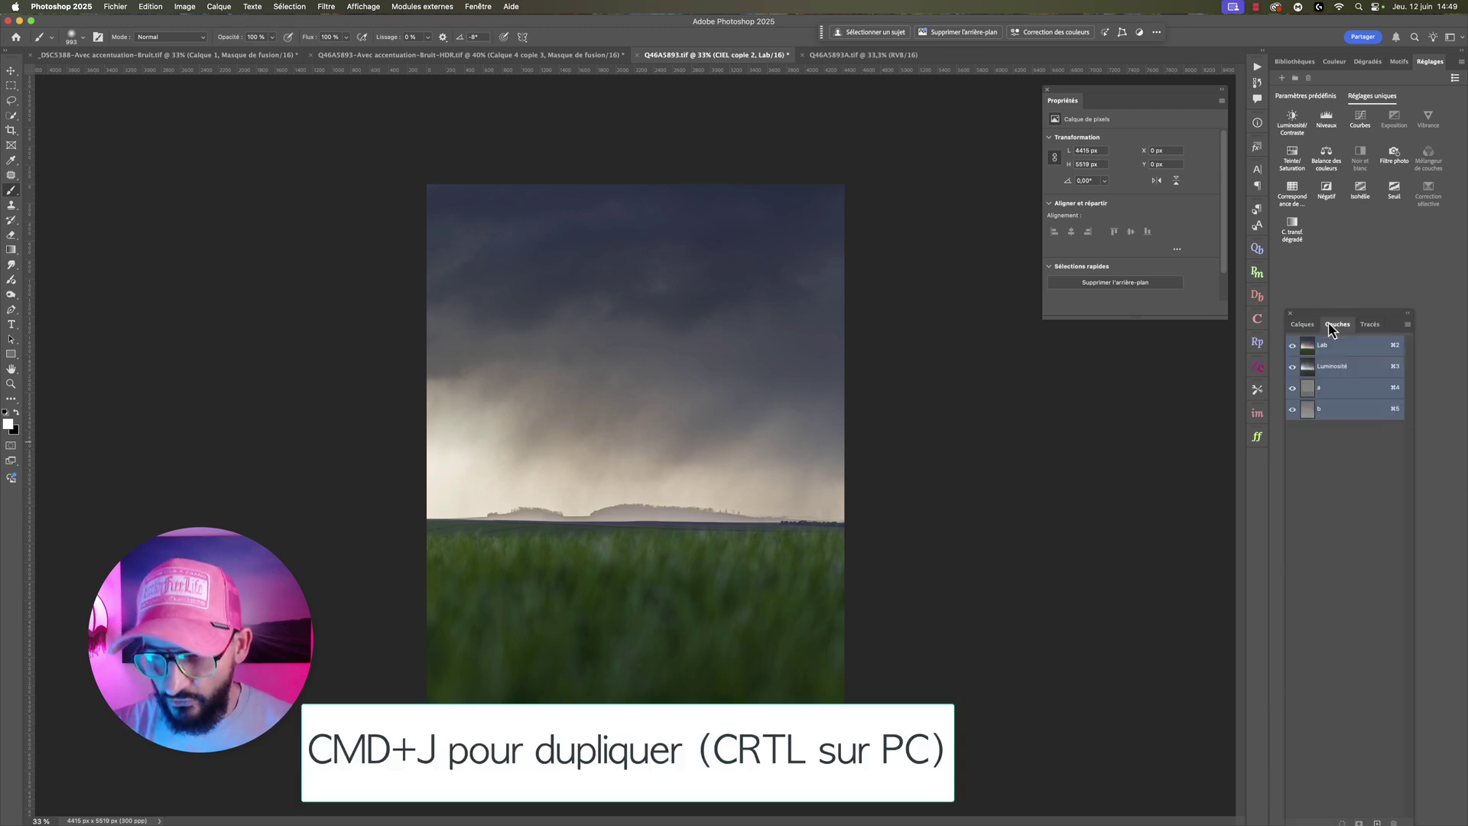
pyautogui.click(1348, 411)
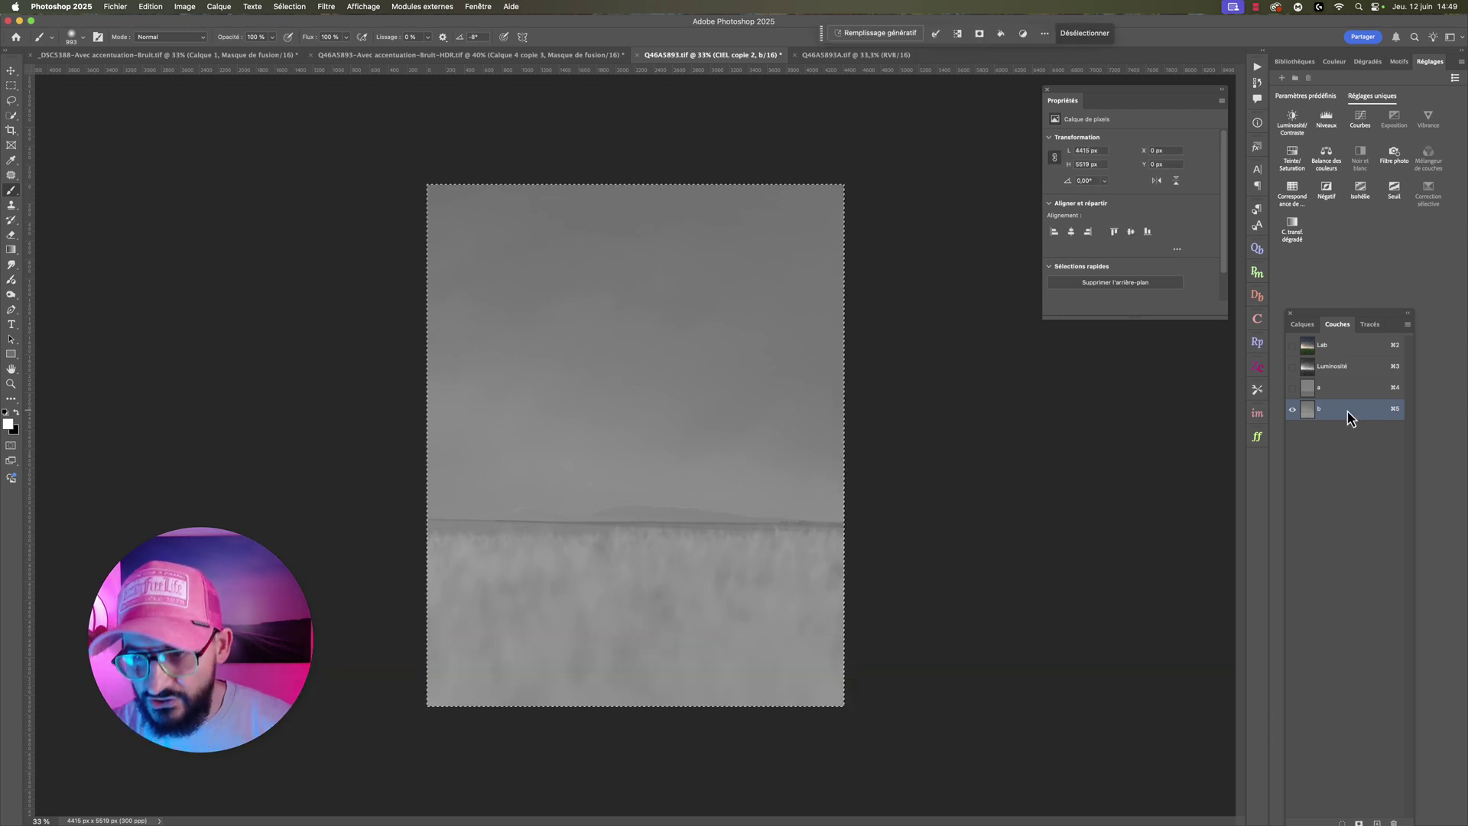
pyautogui.click(1340, 390)
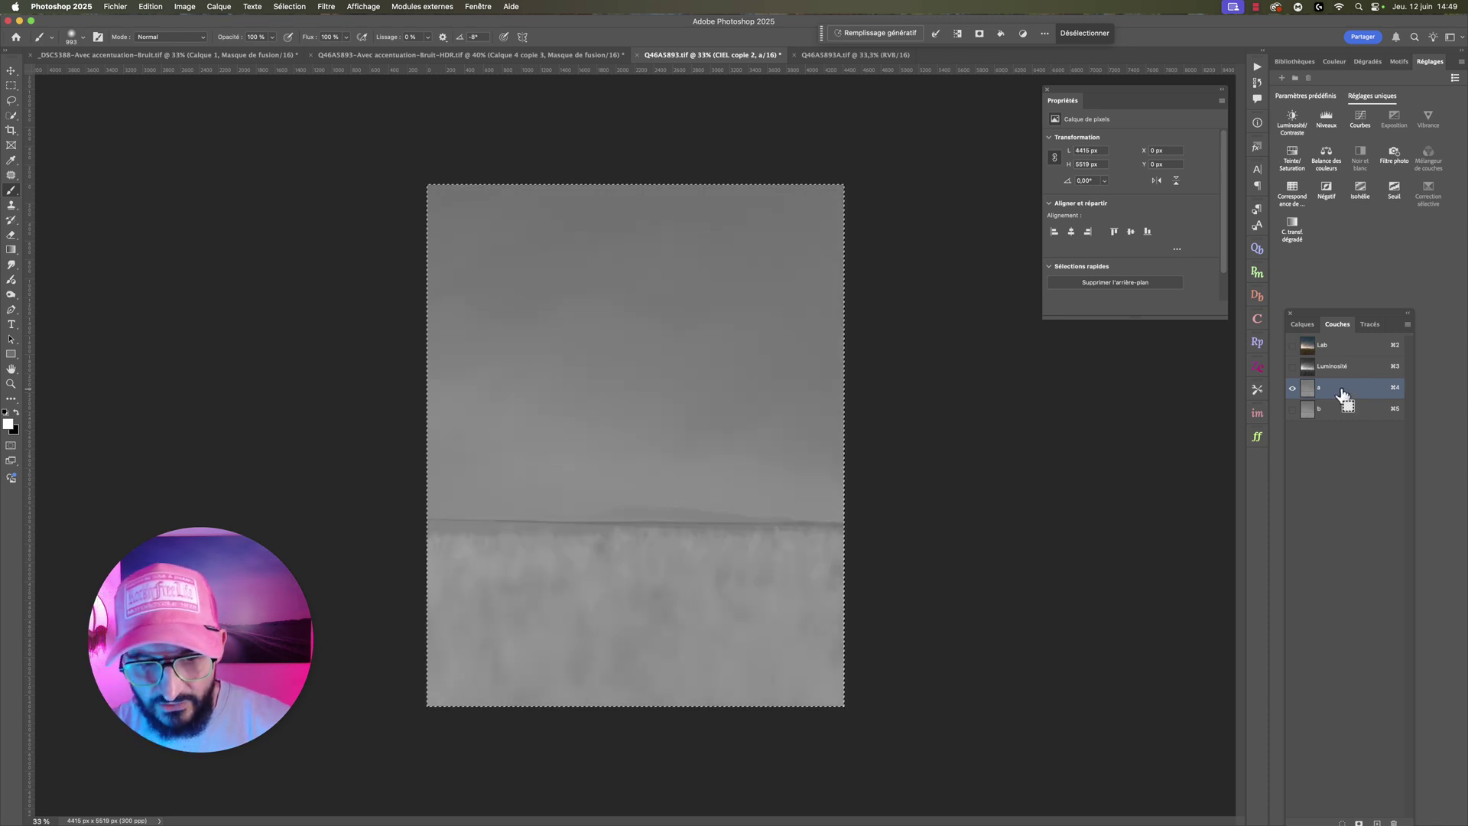
pyautogui.click(1307, 346)
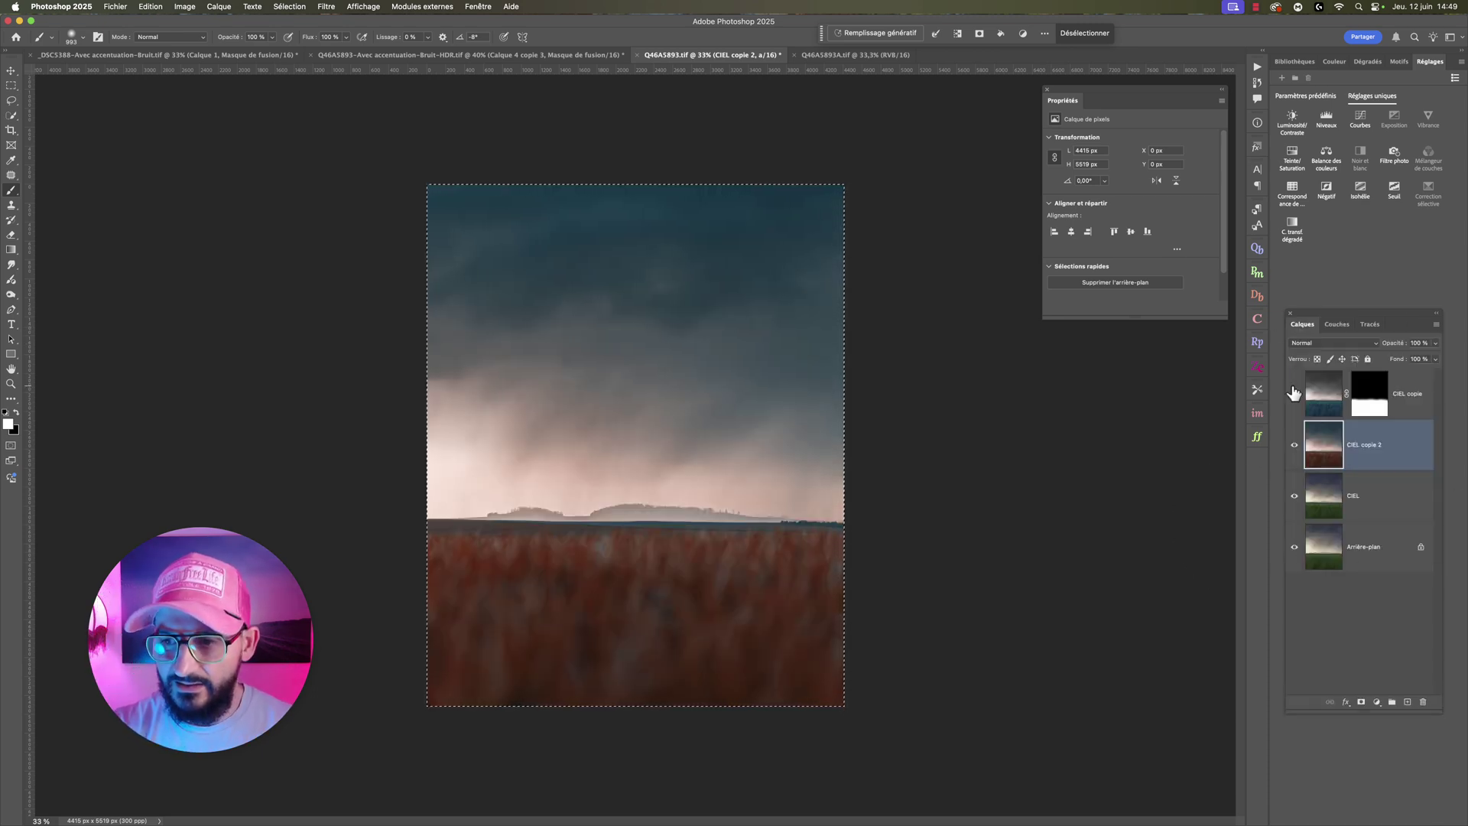
pyautogui.click(1294, 394)
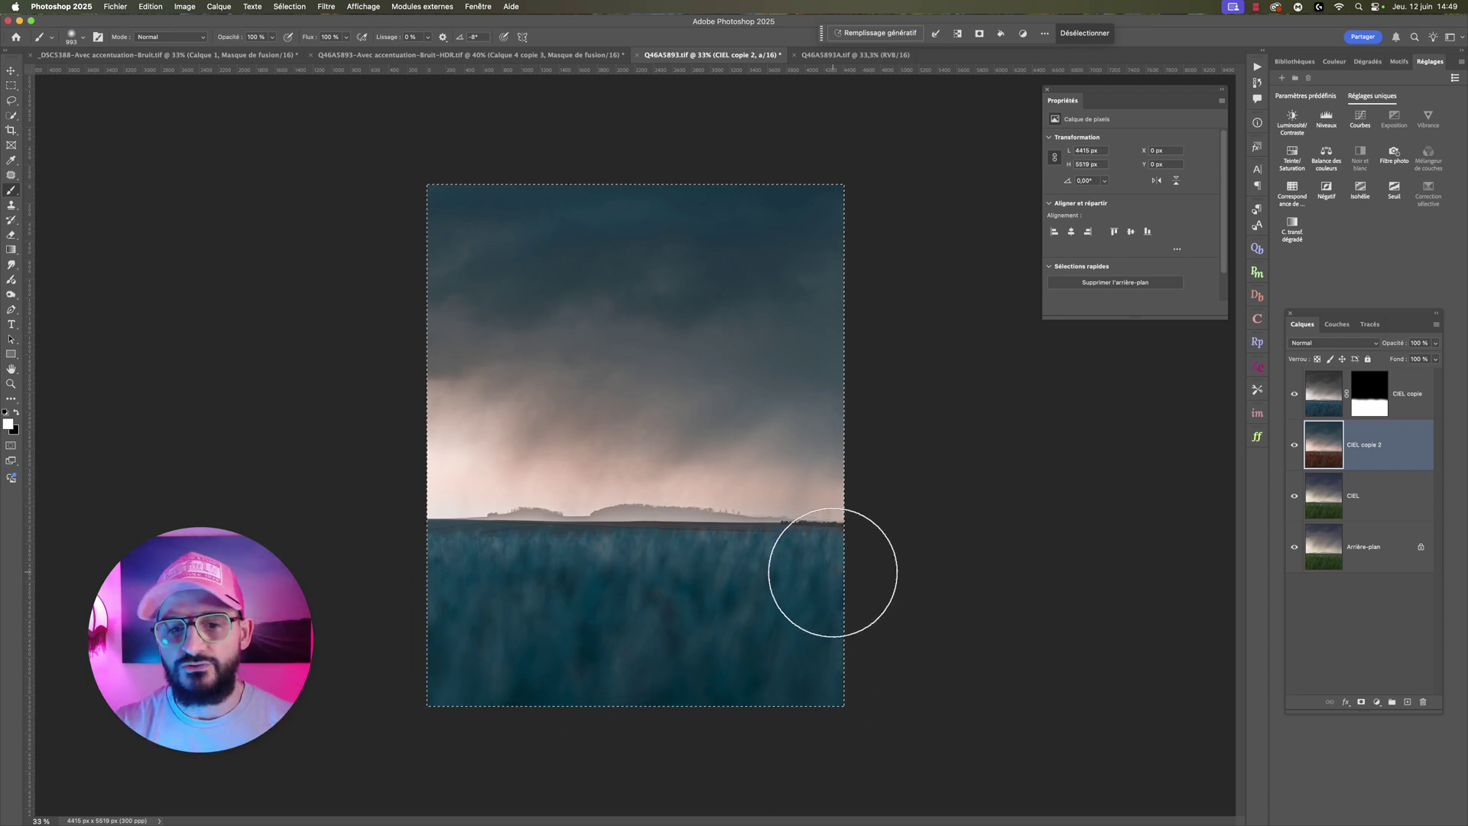
pyautogui.keyDown('shift'); pyautogui.click(1415, 397); pyautogui.keyUp('shift')
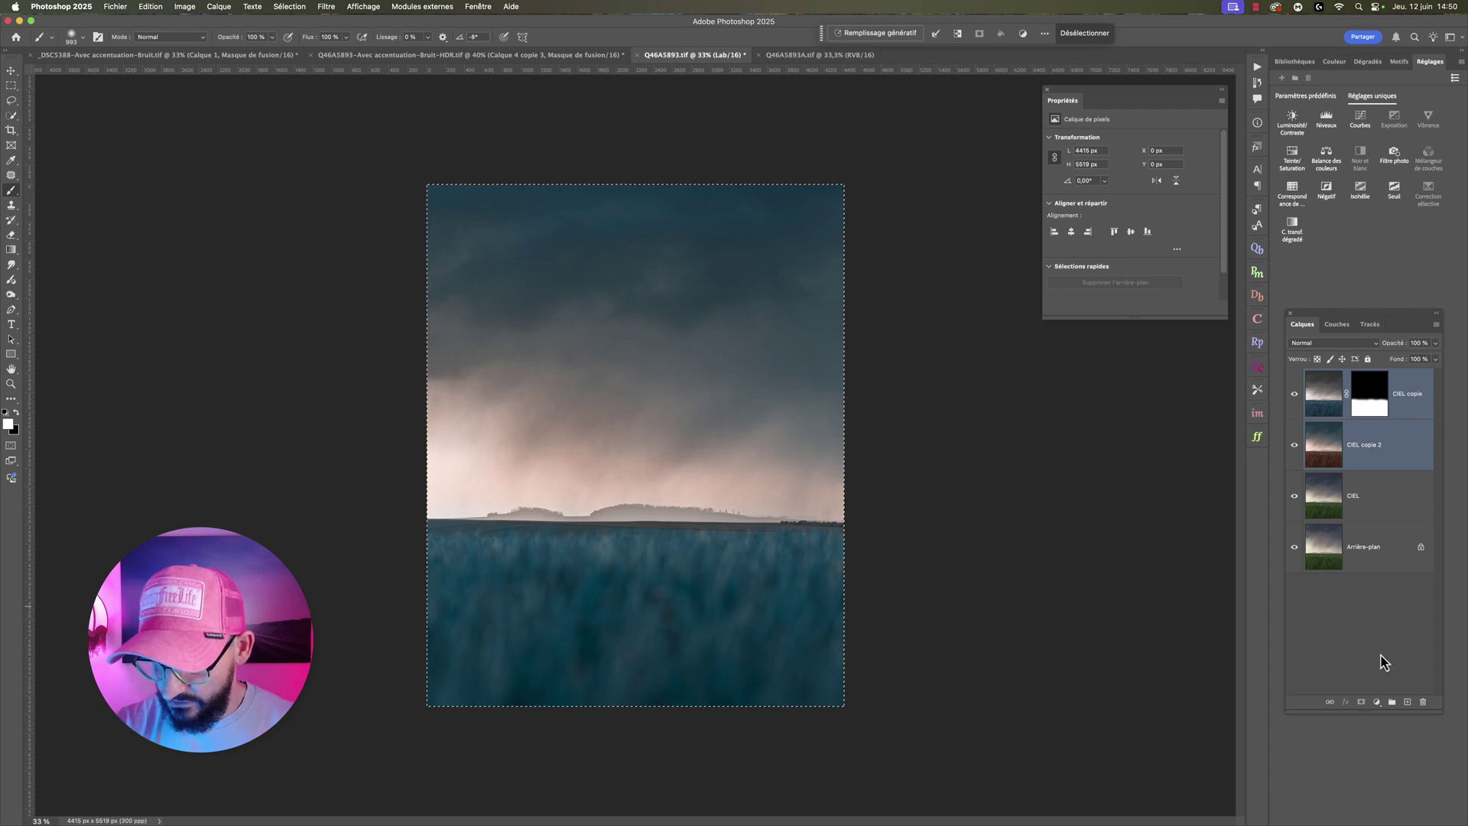
# Step: Group CIEL copie and CIEL copie 2 into a group named LAB and deselect
pyautogui.click(1392, 702)
pyautogui.doubleClick(1344, 375)
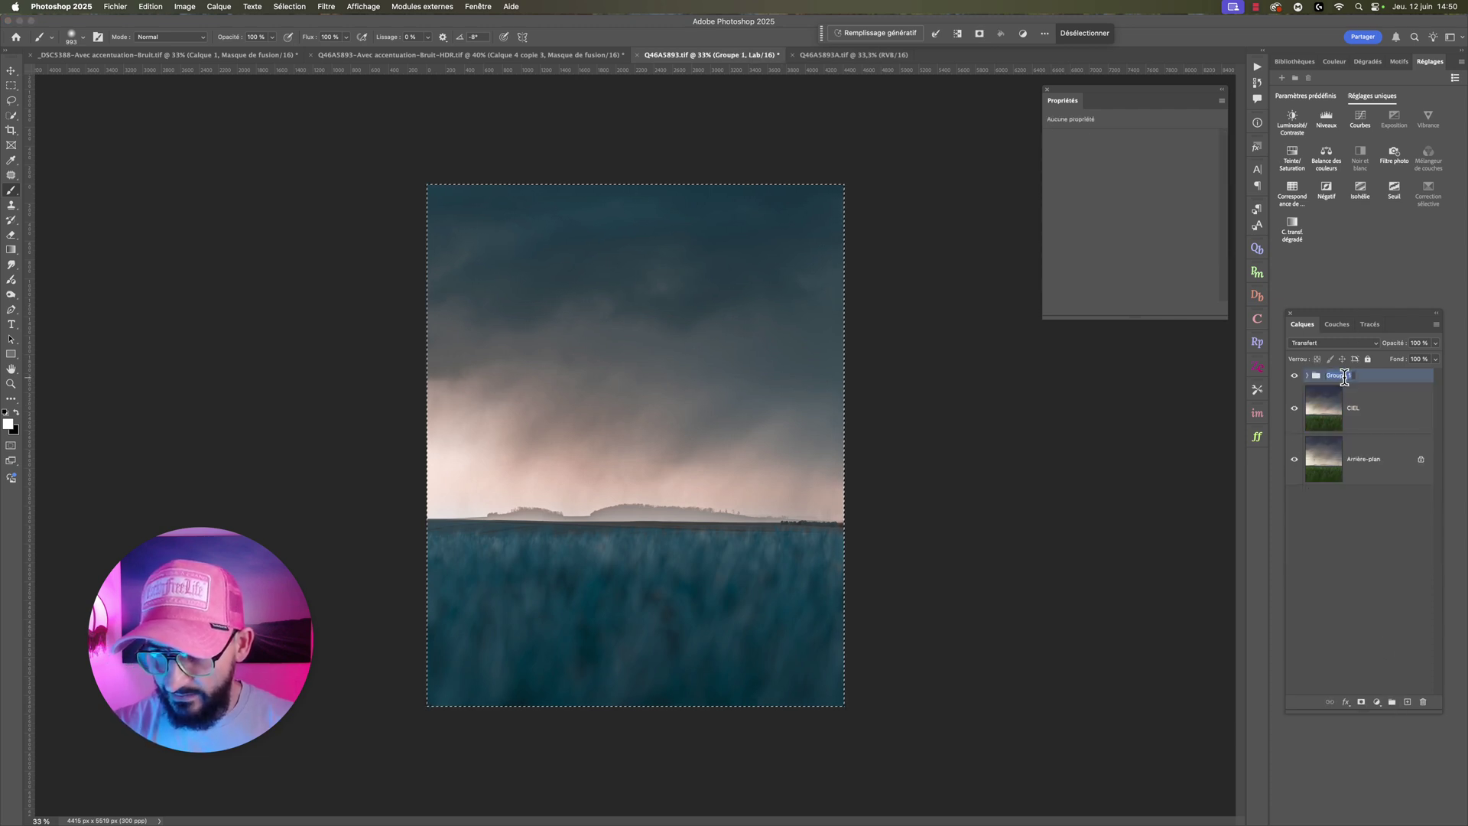
pyautogui.write('LAB')
pyautogui.press('Return')
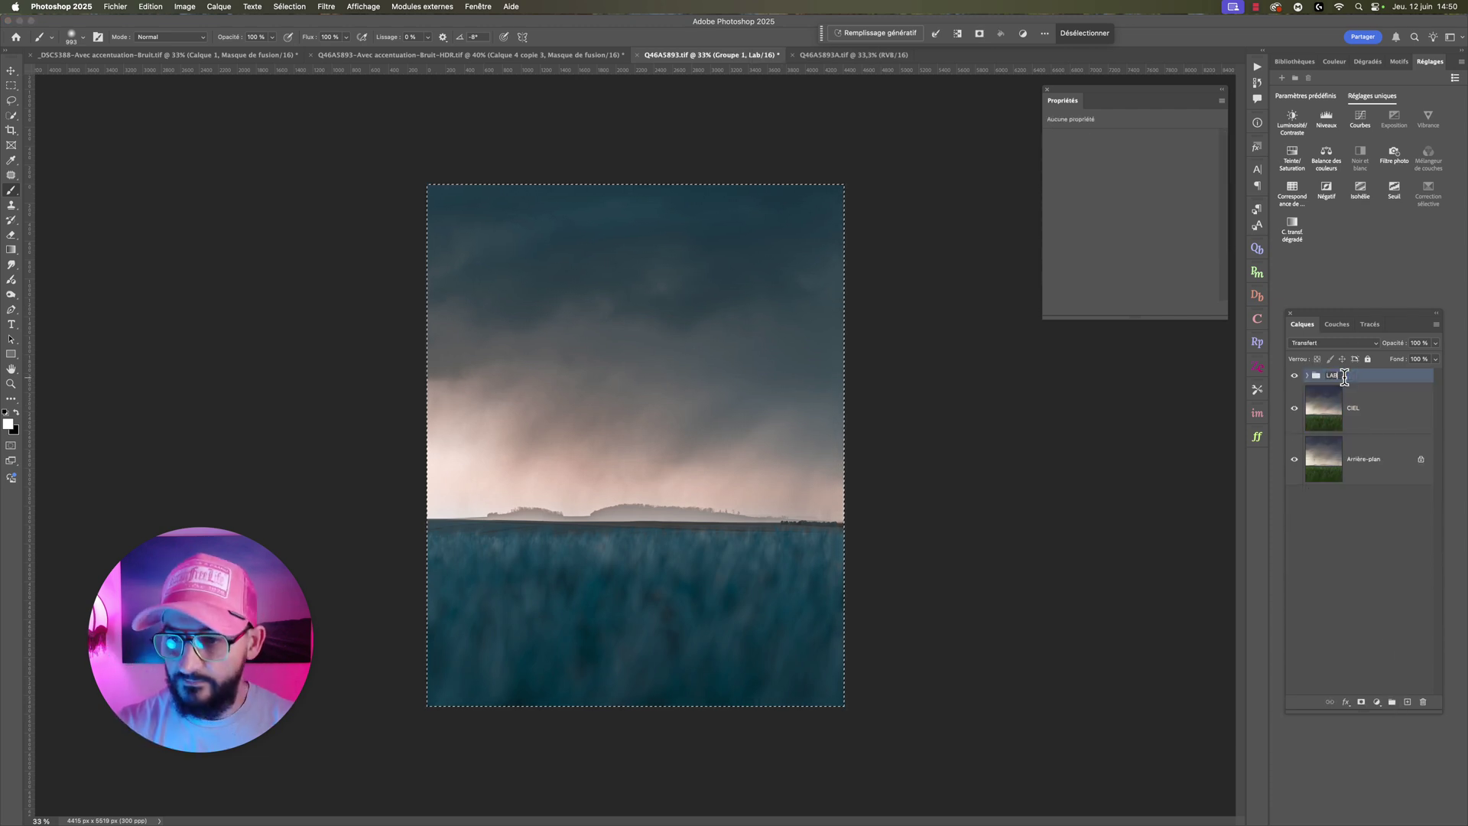
pyautogui.press('super+d')
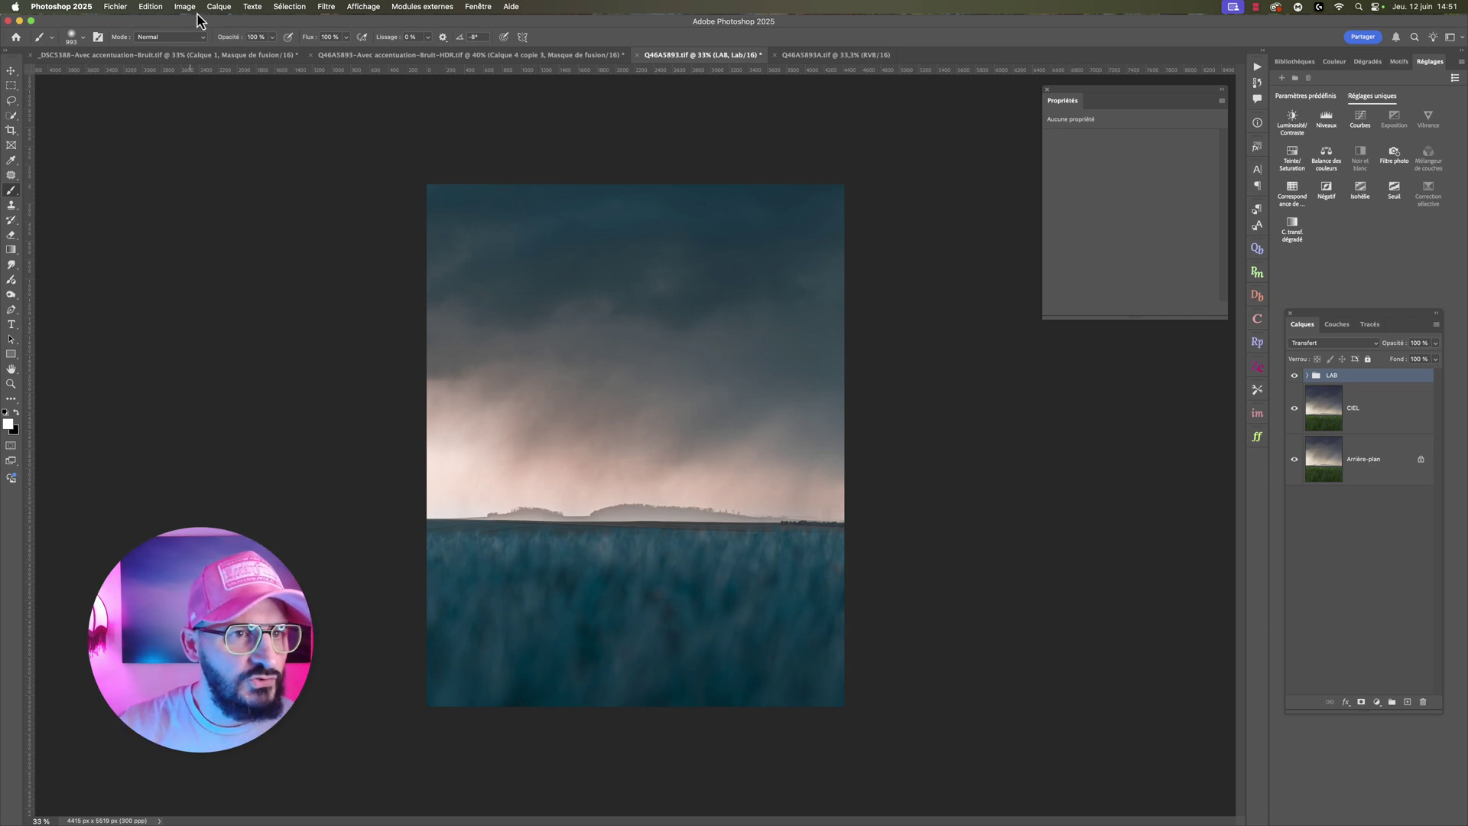
# Step: Convert the document back to RGB Color, keeping the layers unflattened
pyautogui.click(185, 7)
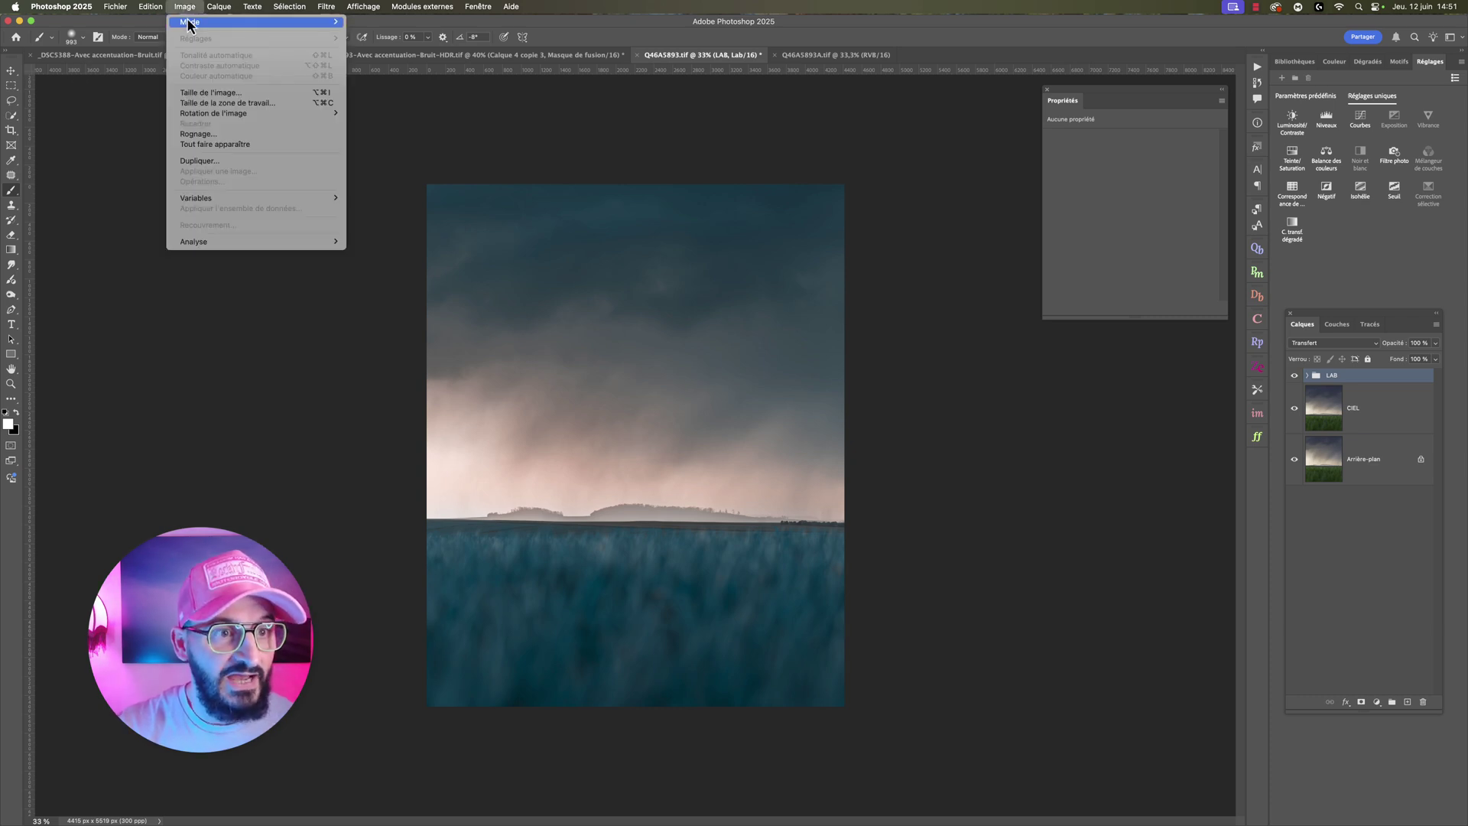
pyautogui.moveTo(191, 21)
pyautogui.click(433, 68)
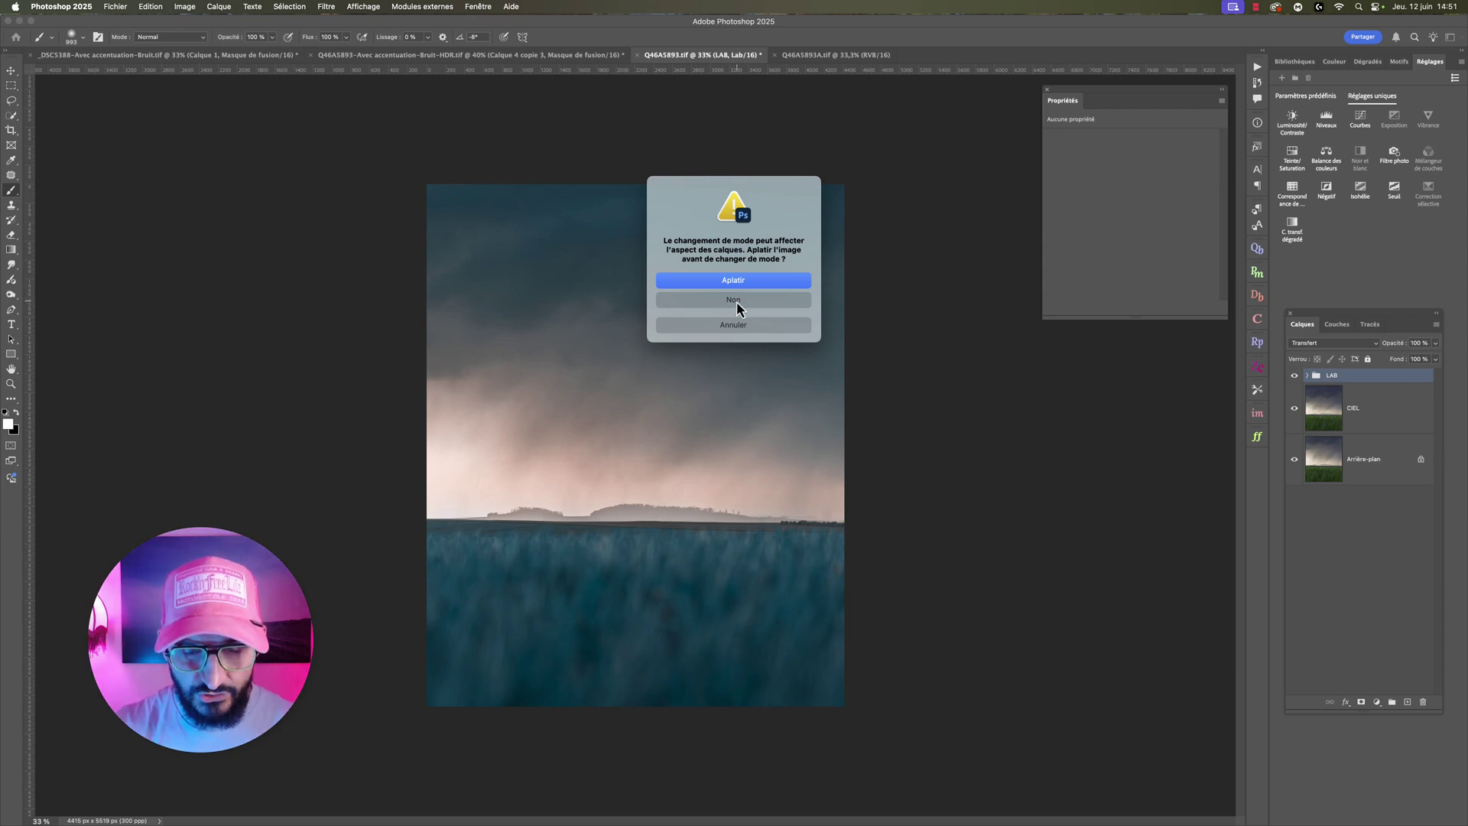
pyautogui.click(737, 303)
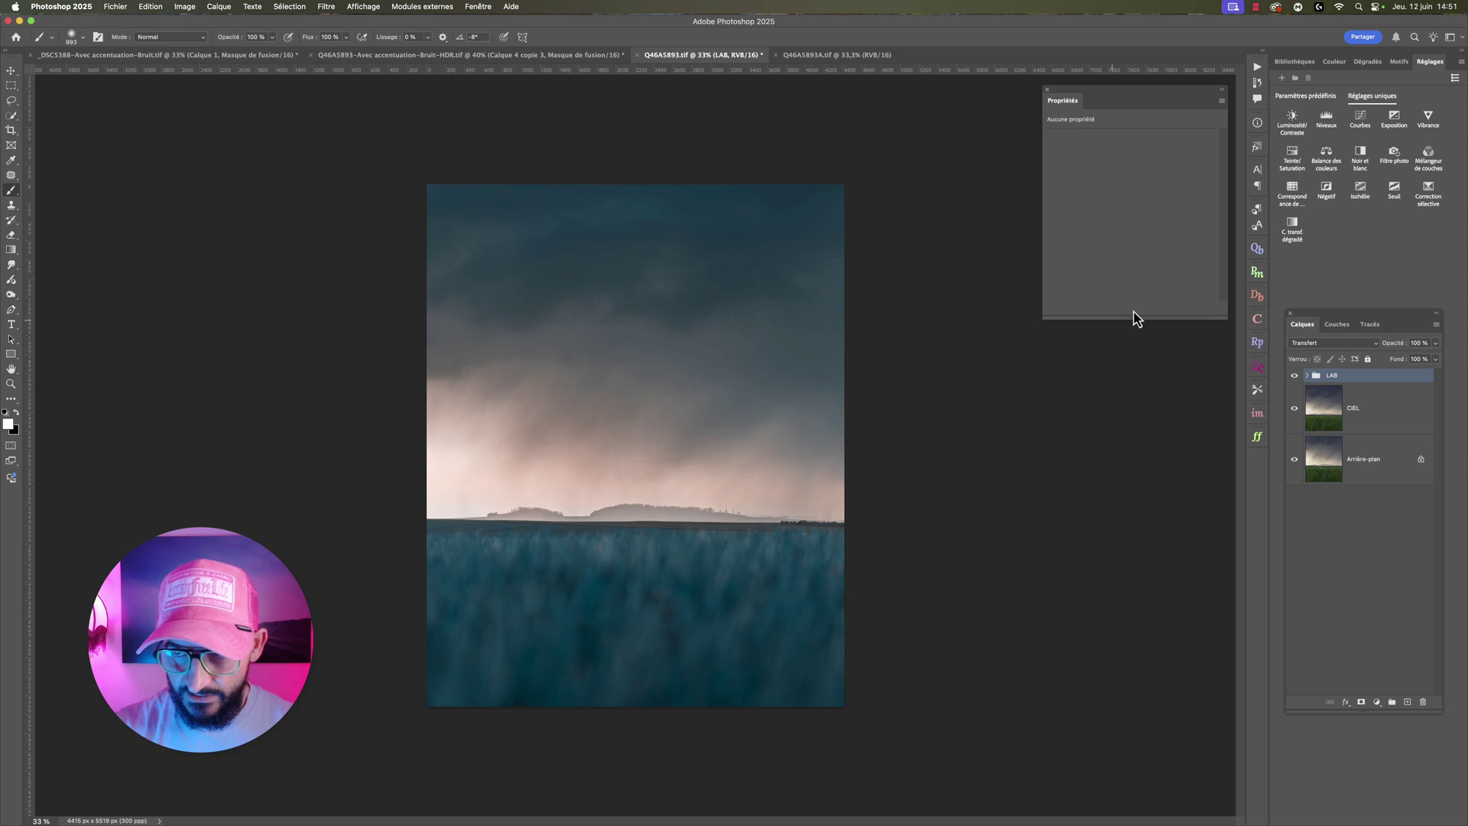
# Step: Add a Hue/Saturation layer darkening Cyans and desaturating and darkening Blues to about -30 Lightness
pyautogui.click(1293, 160)
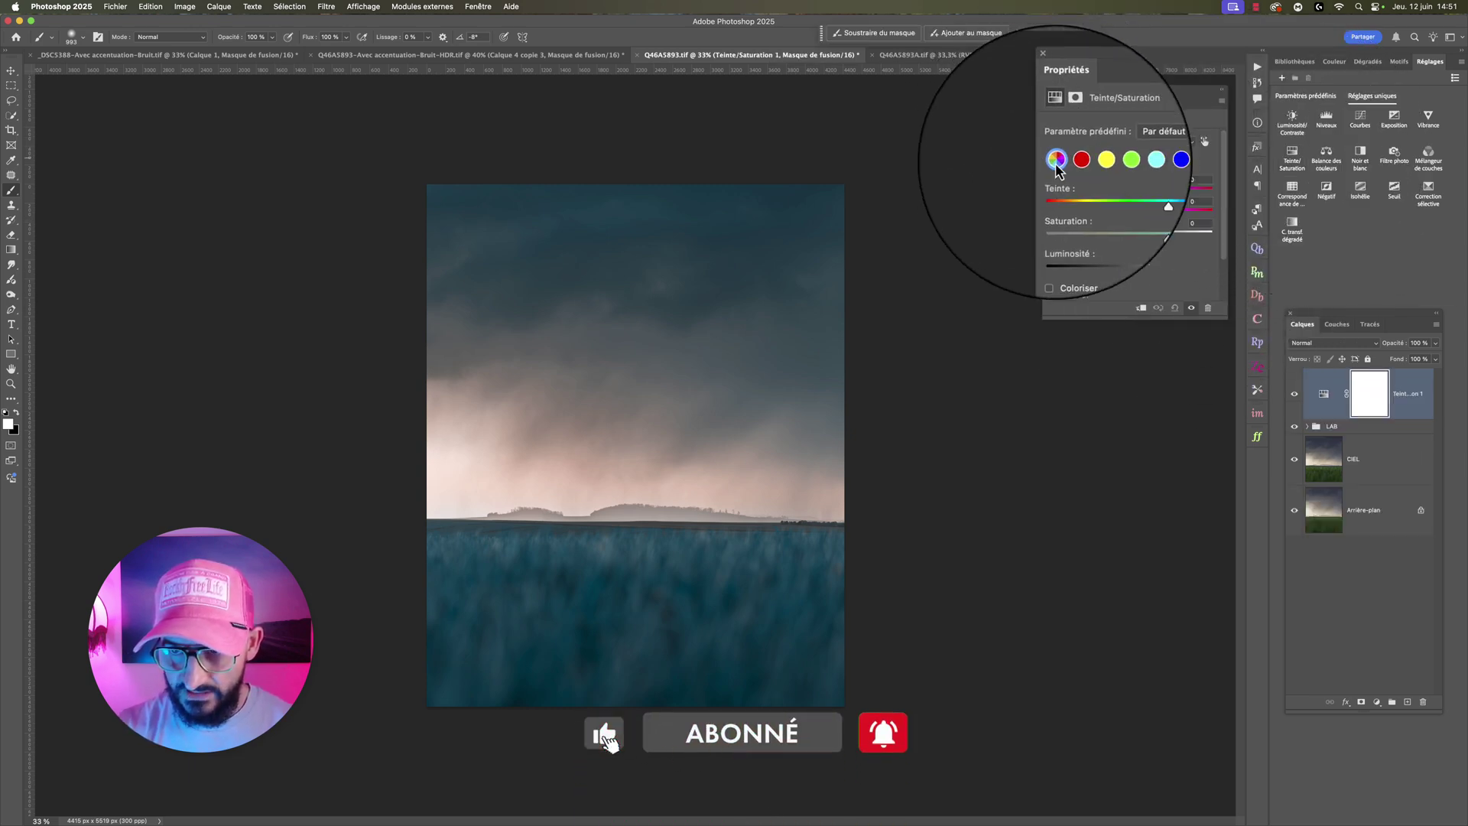
pyautogui.click(1156, 160)
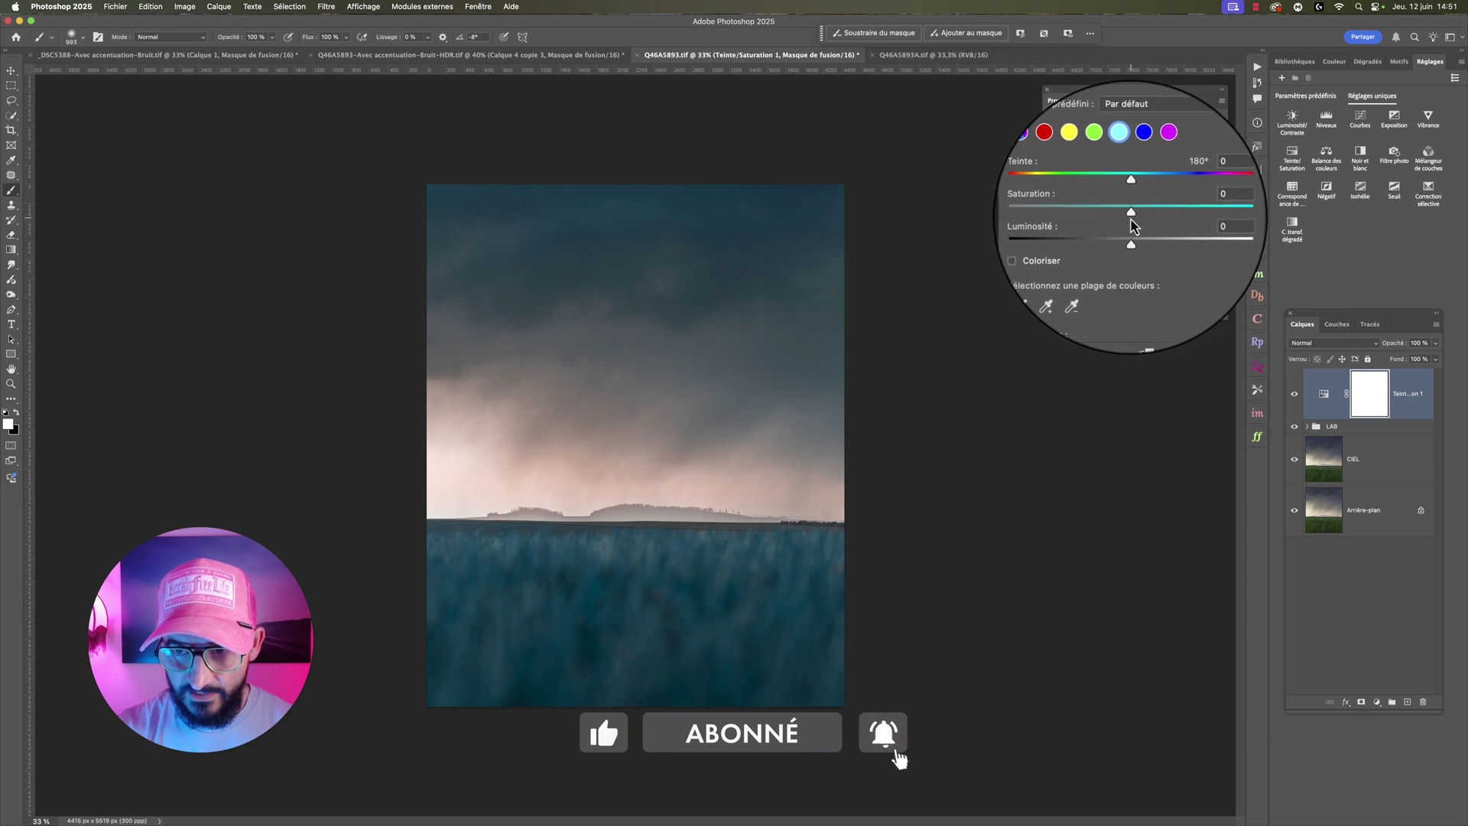
pyautogui.moveTo(1131, 244)
pyautogui.mouseDown()
pyautogui.moveTo(1113, 239)
pyautogui.moveTo(1122, 222)
pyautogui.mouseUp()
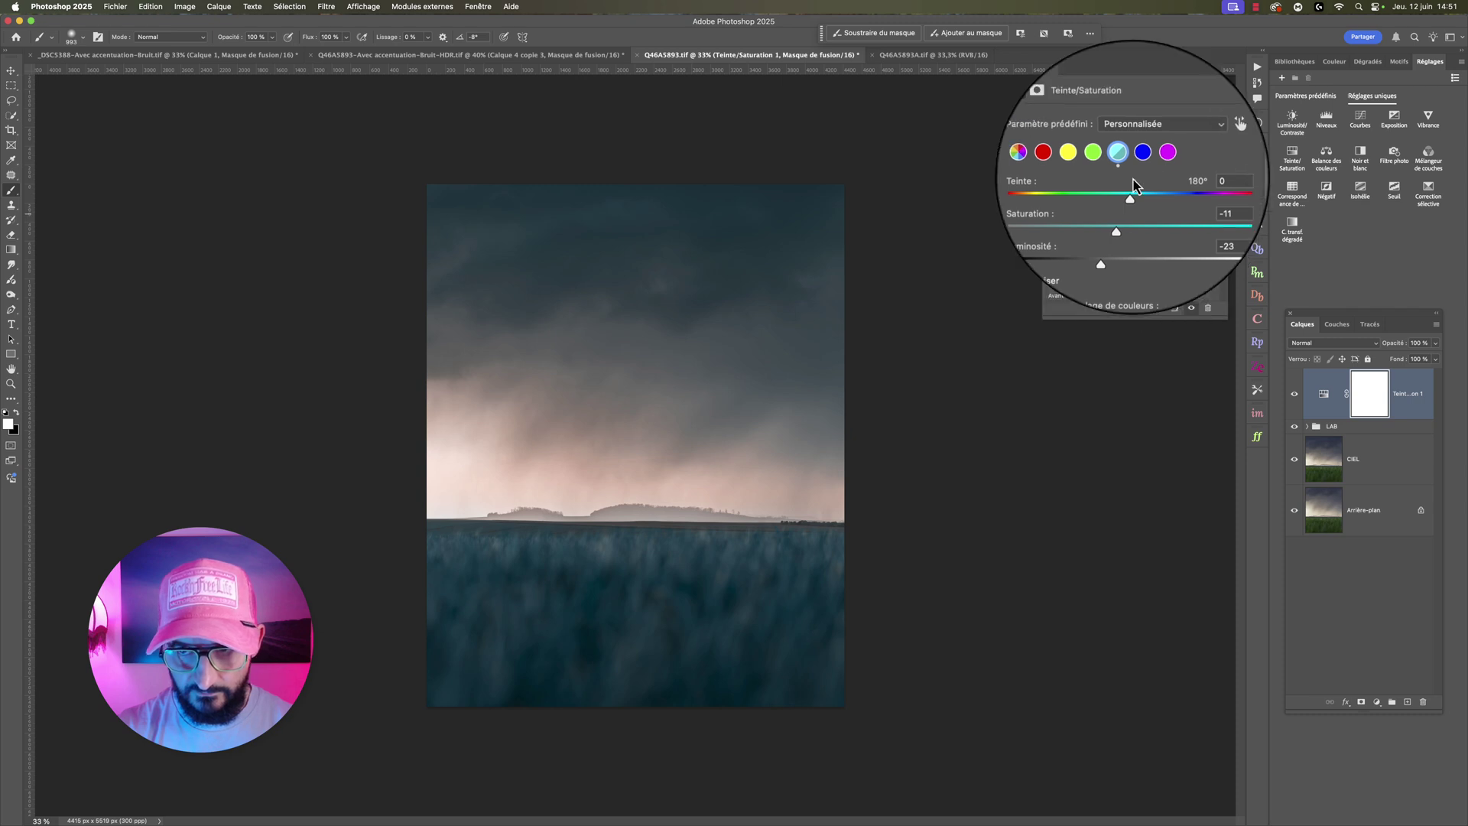
pyautogui.click(1140, 156)
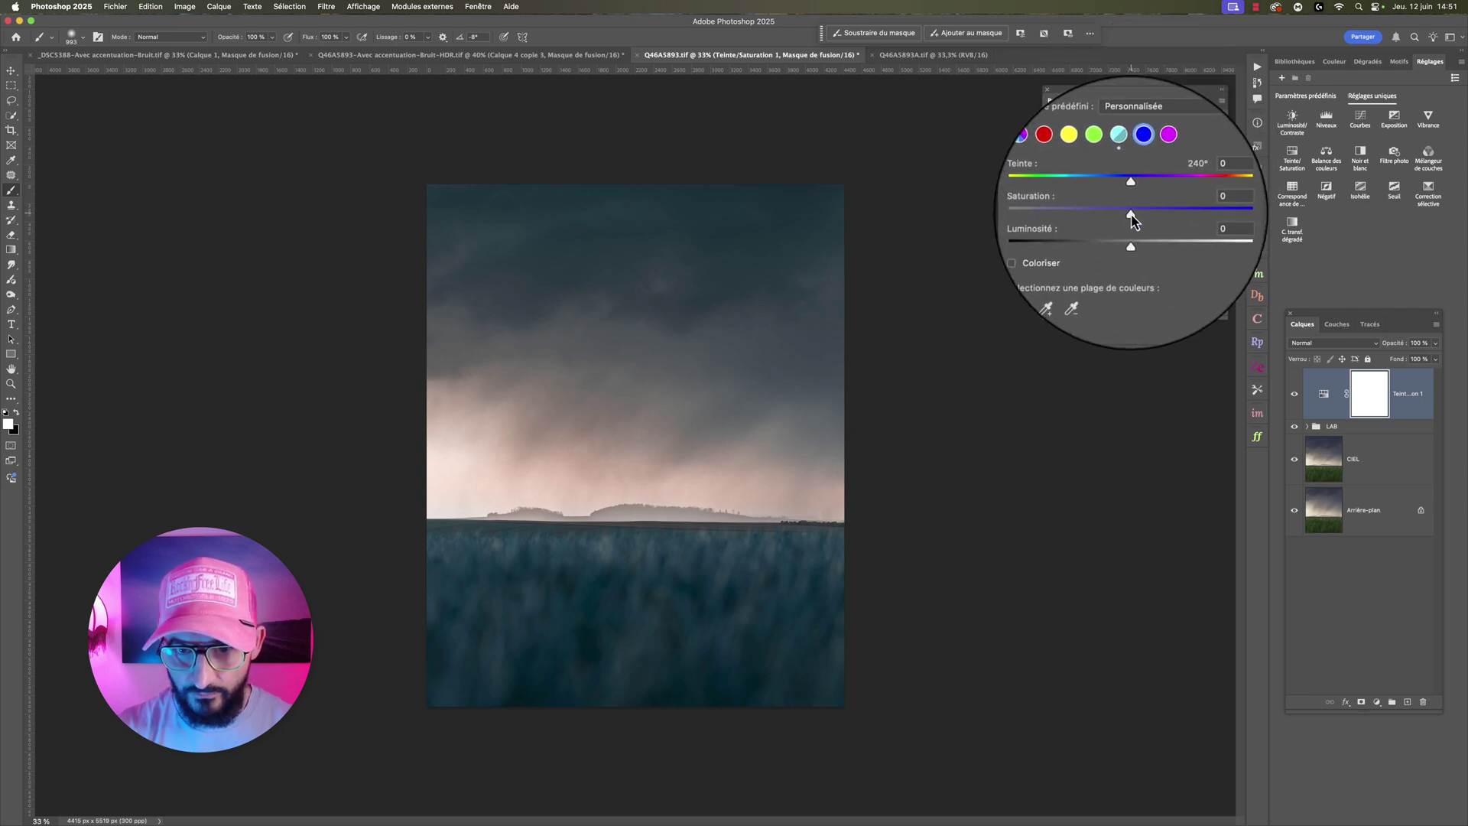
pyautogui.moveTo(1135, 219); pyautogui.dragTo(1107, 239)
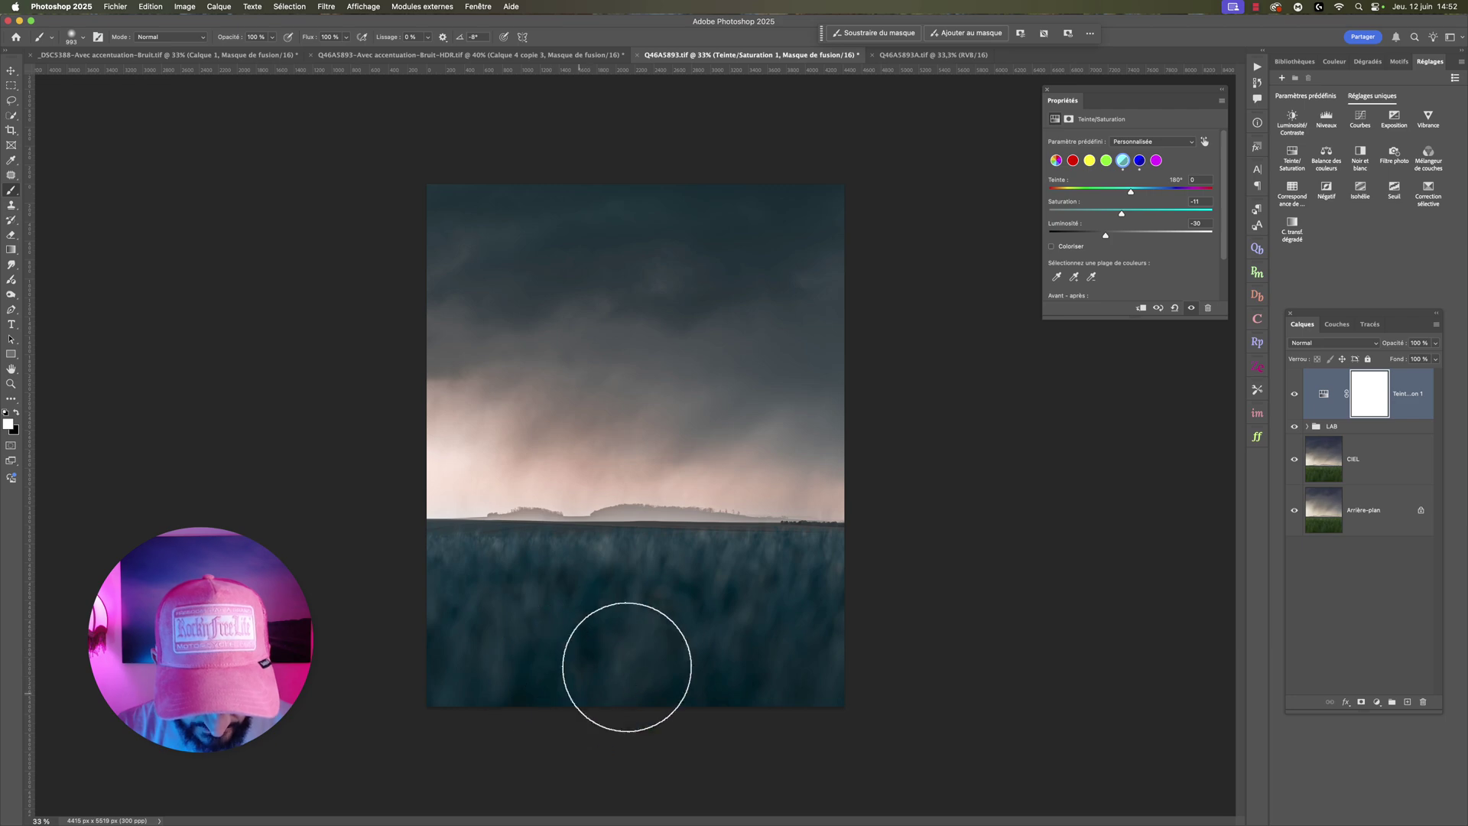
# Step: View the grass at 100% and stamp all visible layers into a new merged layer, Calque 1
pyautogui.click(51, 819)
pyautogui.write('100')
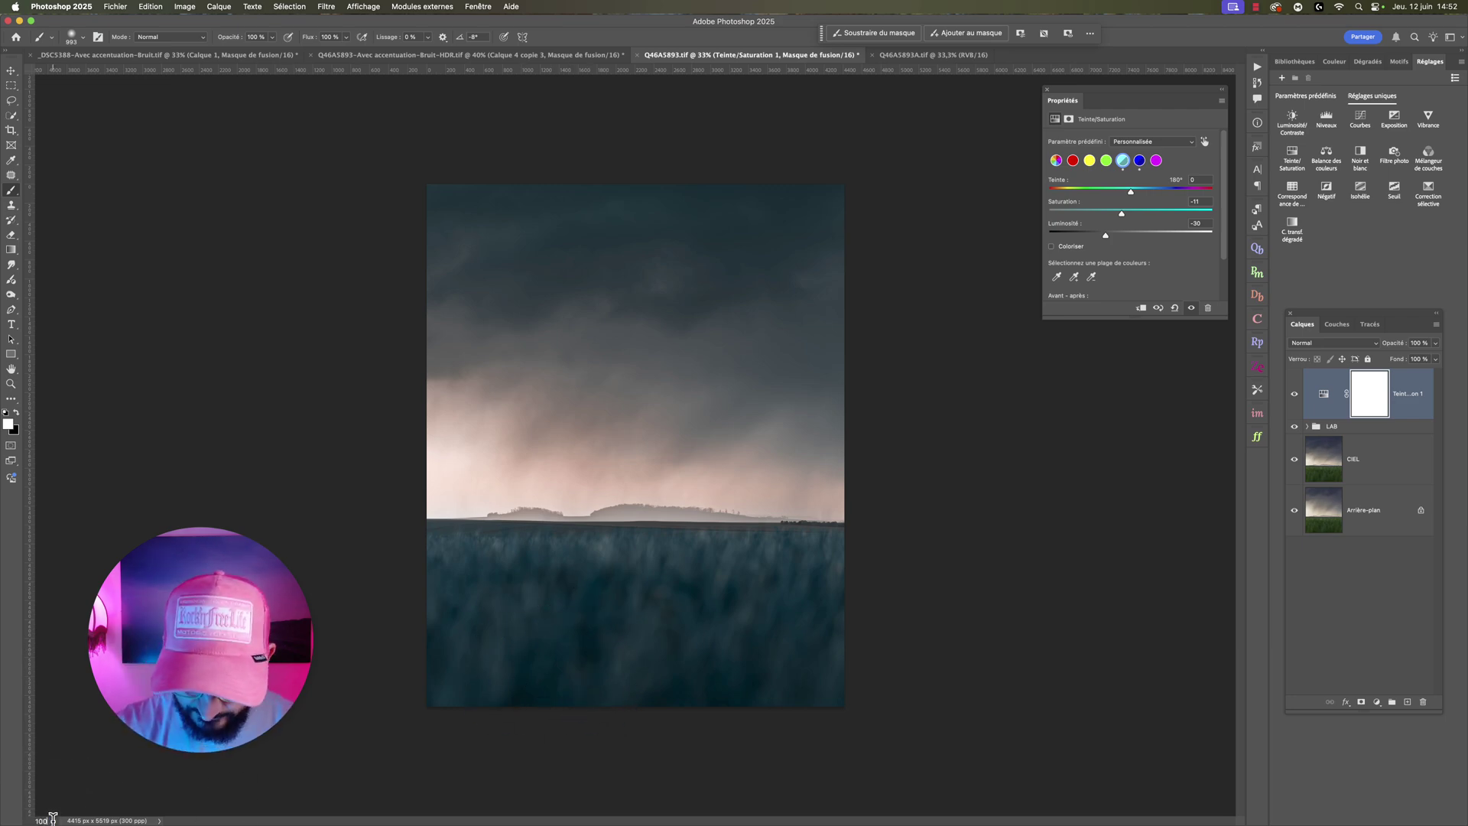
pyautogui.press('Return')
pyautogui.scroll(-10, 246, 557)
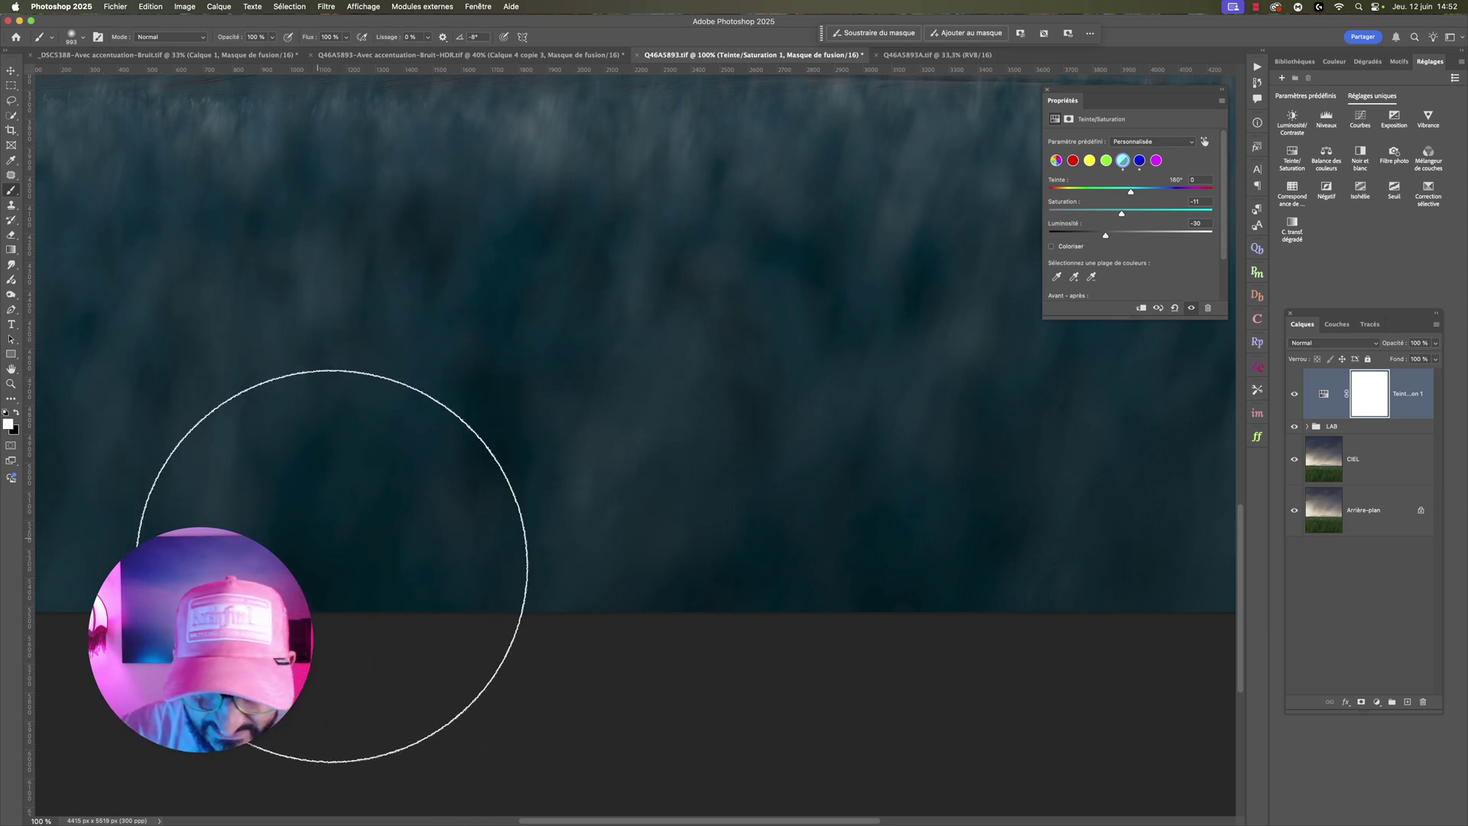
pyautogui.click(14, 195)
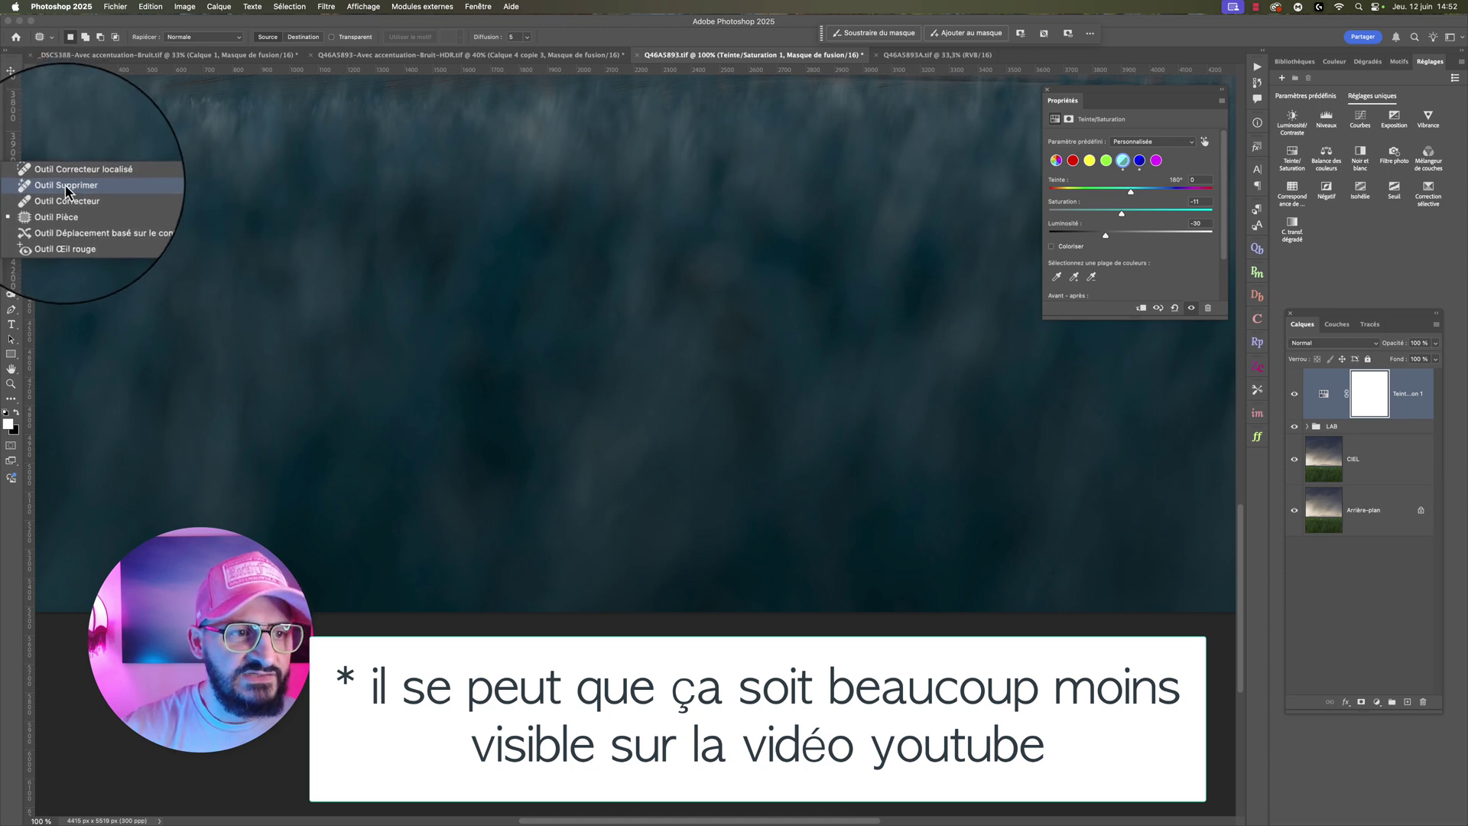
pyautogui.click(65, 189)
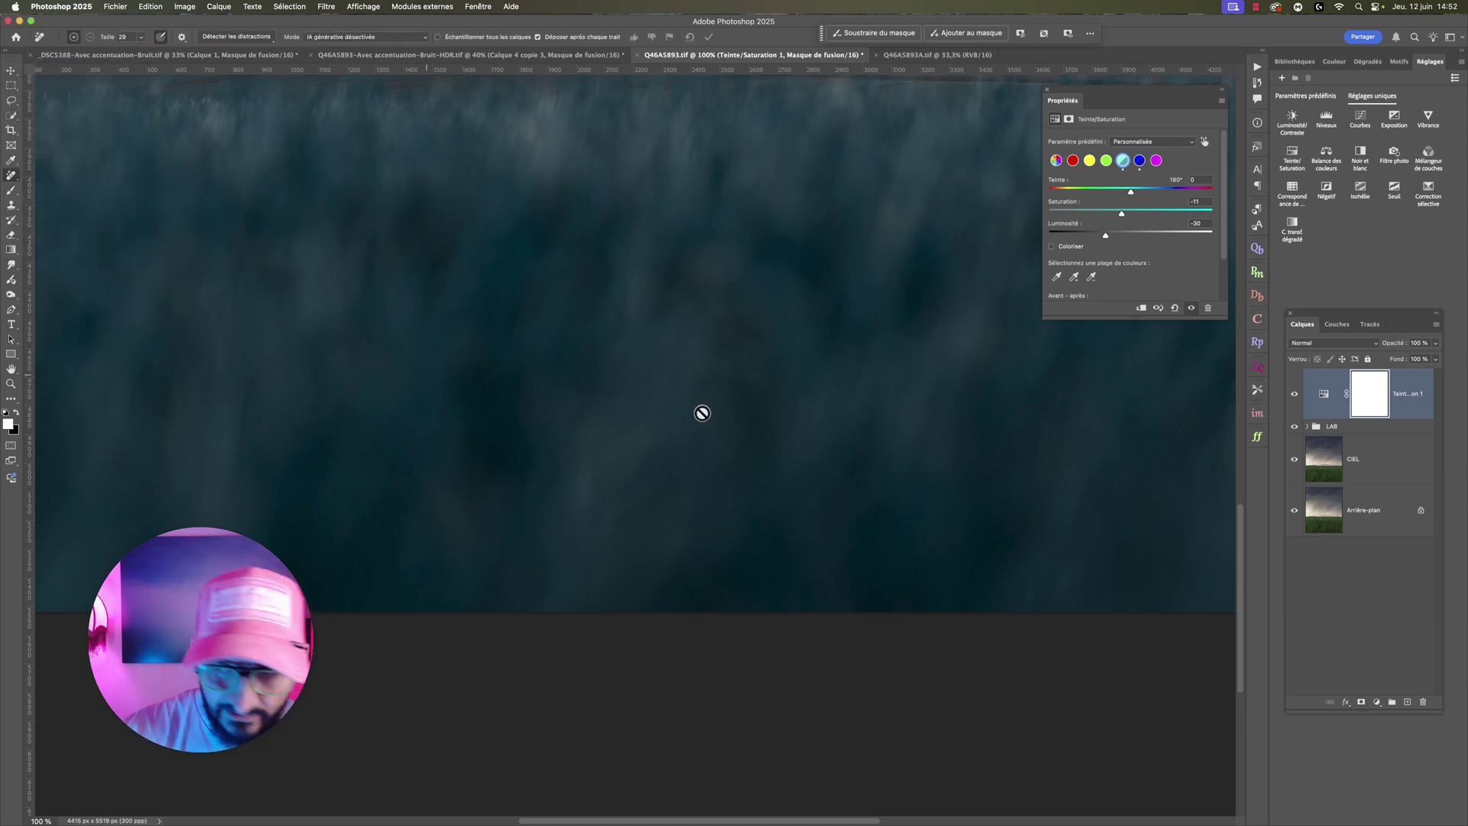
pyautogui.click(1414, 409)
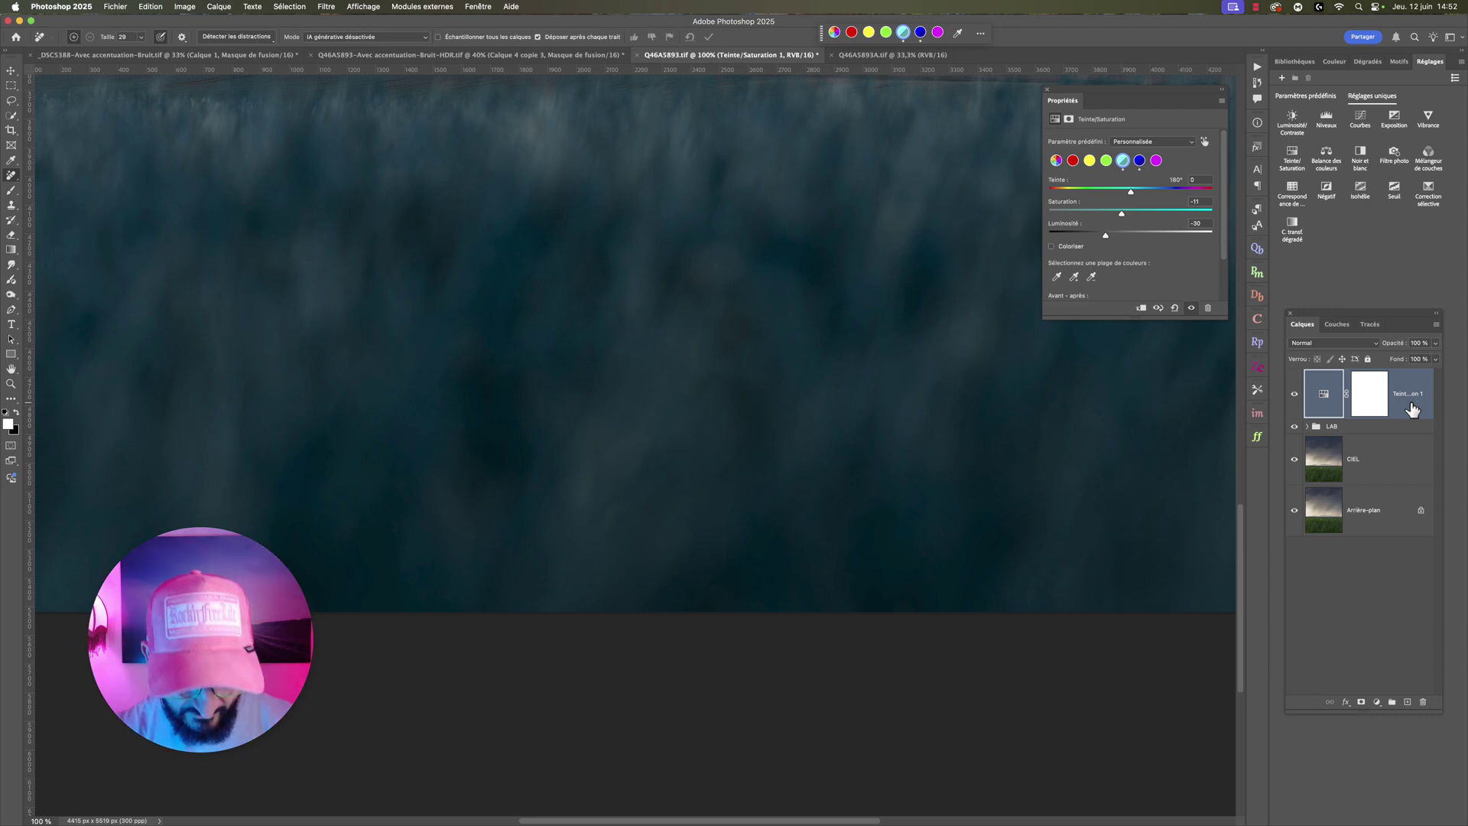
pyautogui.hotkey('ctrl', 'alt', 'shift', 'e')
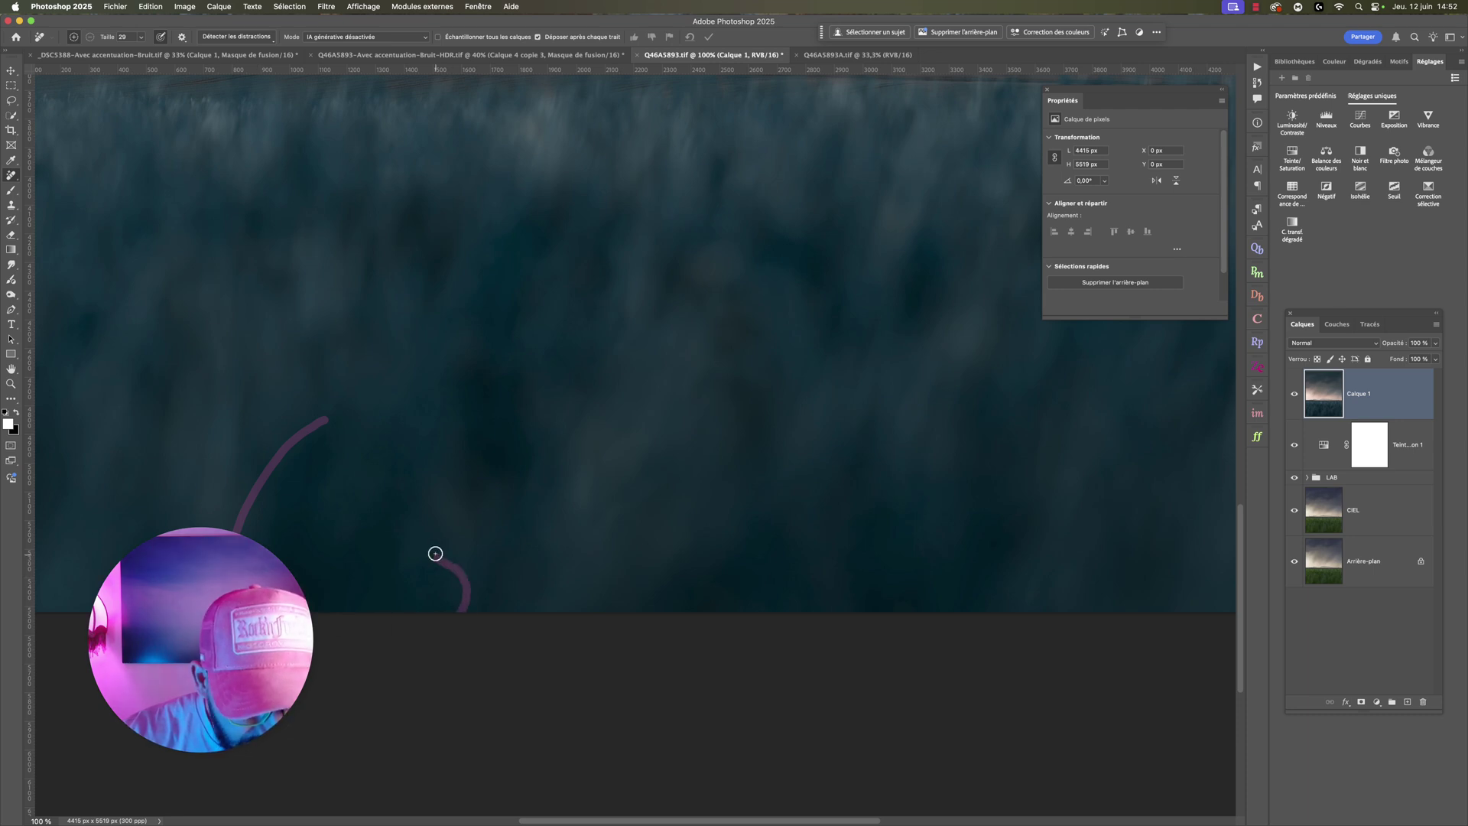
# Step: Paint out distracting spots in the middle and bottom of the grass with the Remove tool
pyautogui.moveTo(327, 429); pyautogui.dragTo(331, 433)
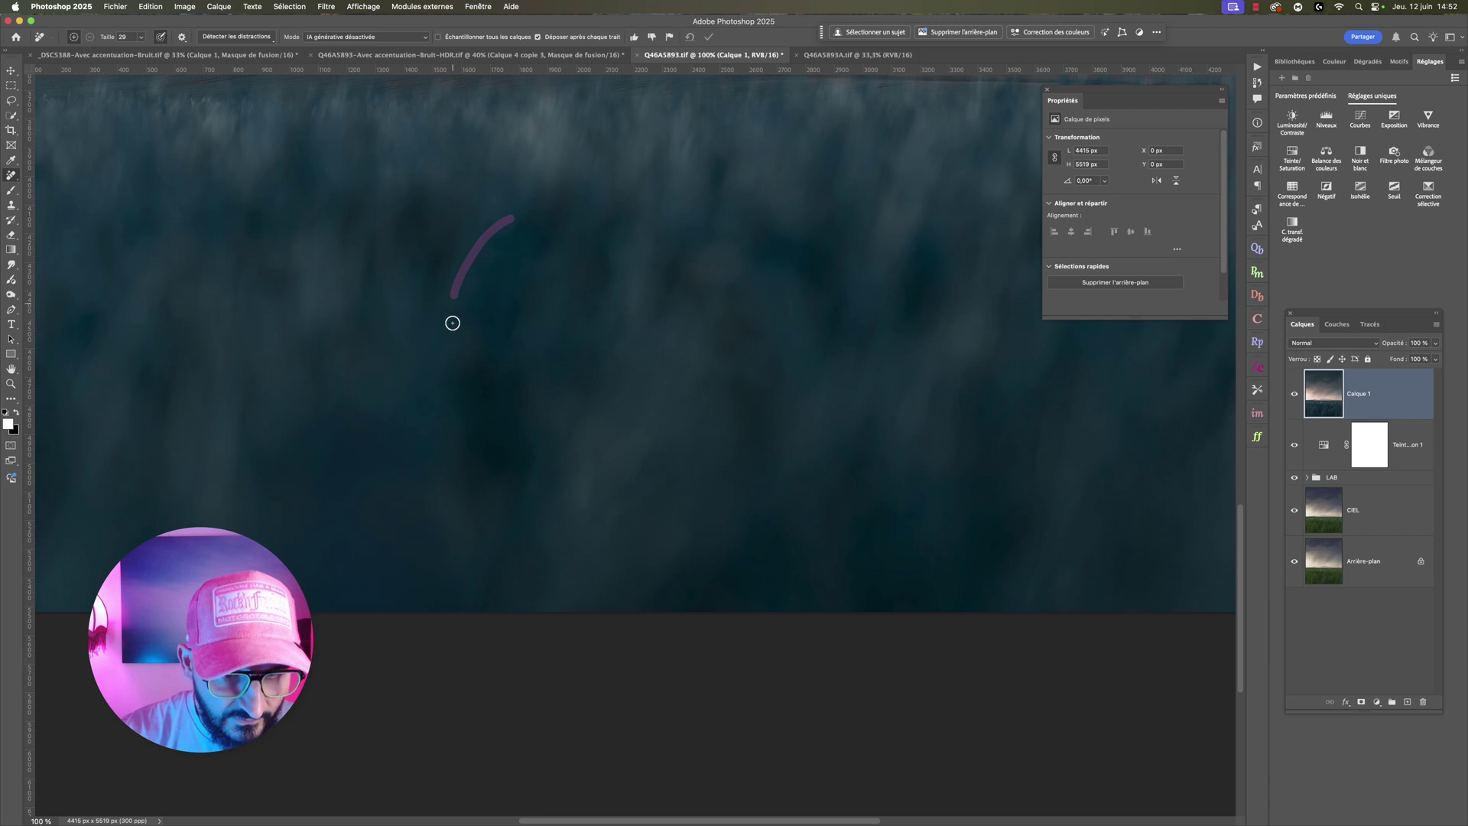
pyautogui.moveTo(453, 322); pyautogui.dragTo(443, 386)
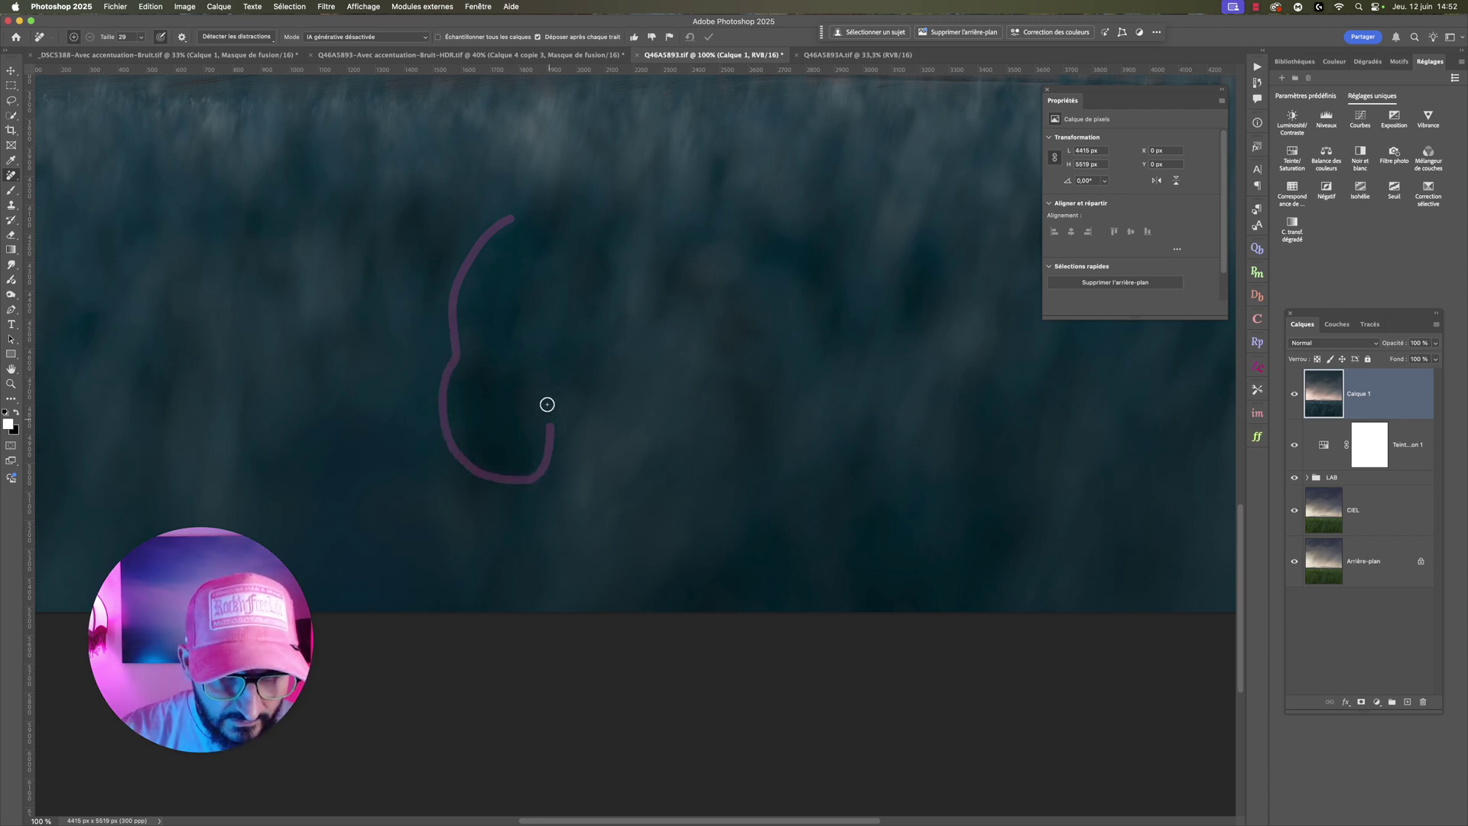
pyautogui.moveTo(521, 215); pyautogui.dragTo(523, 214)
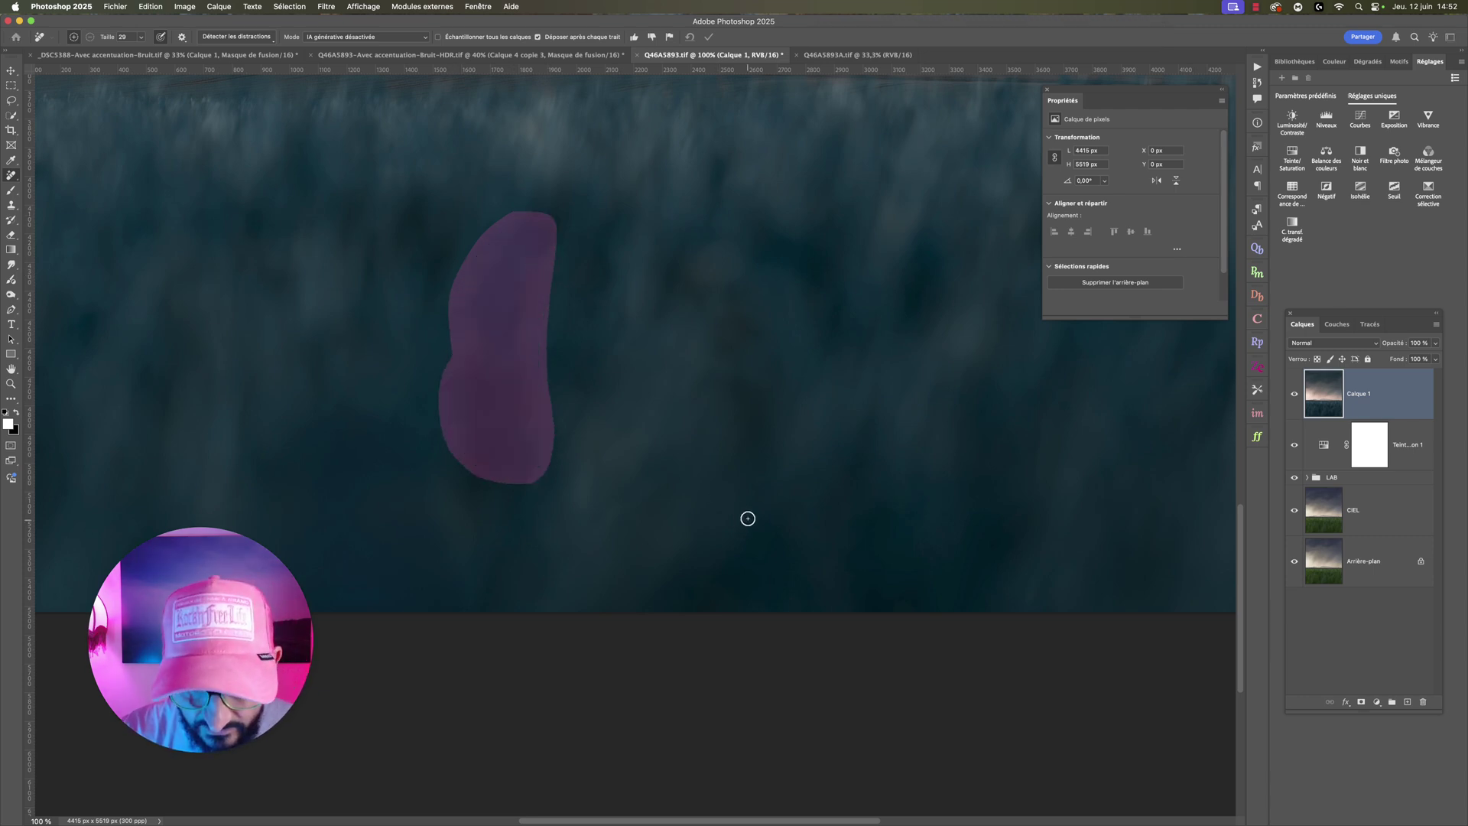
pyautogui.moveTo(748, 519); pyautogui.dragTo(697, 604)
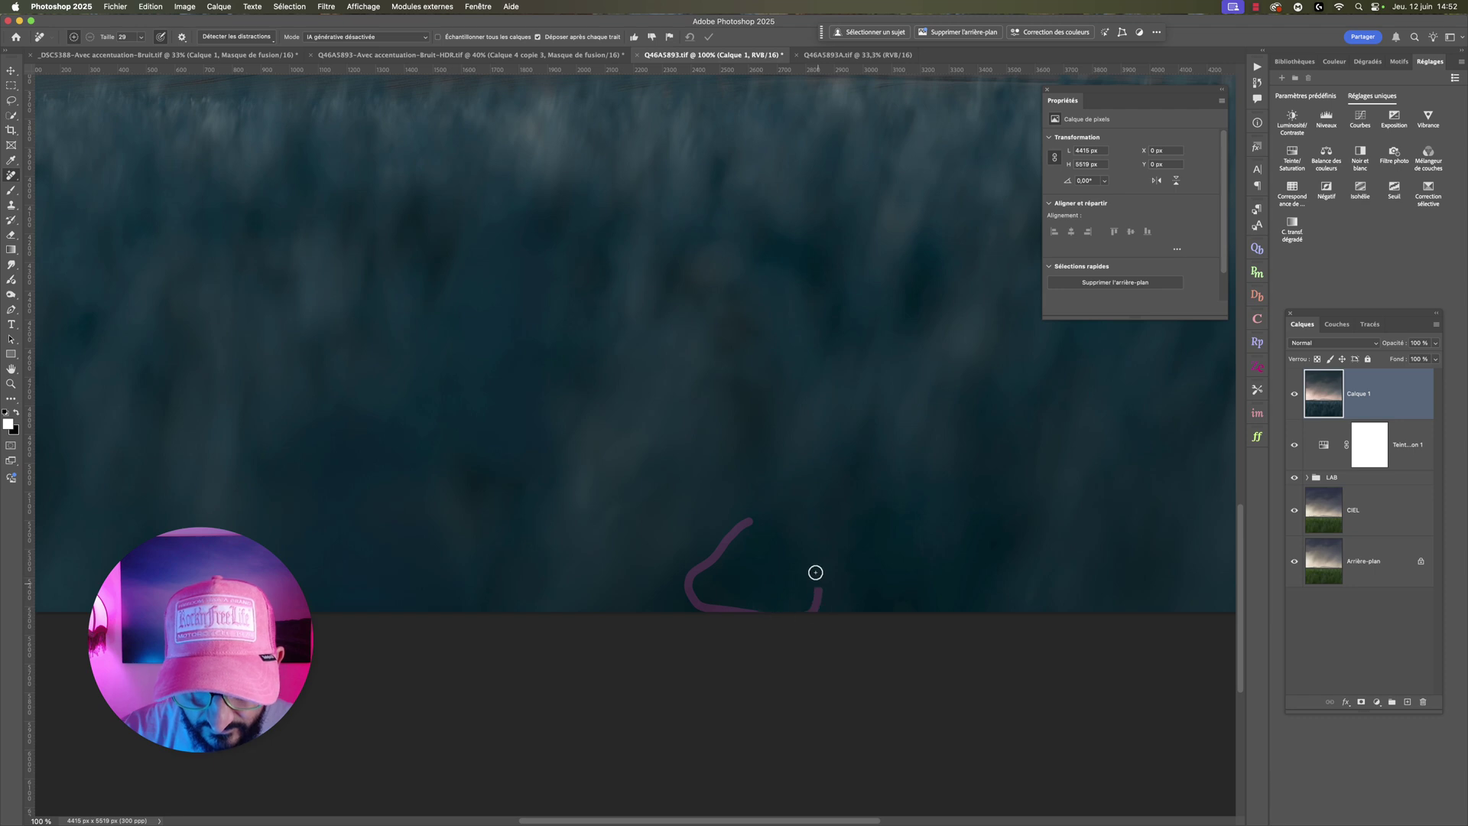
pyautogui.moveTo(755, 518); pyautogui.dragTo(767, 519)
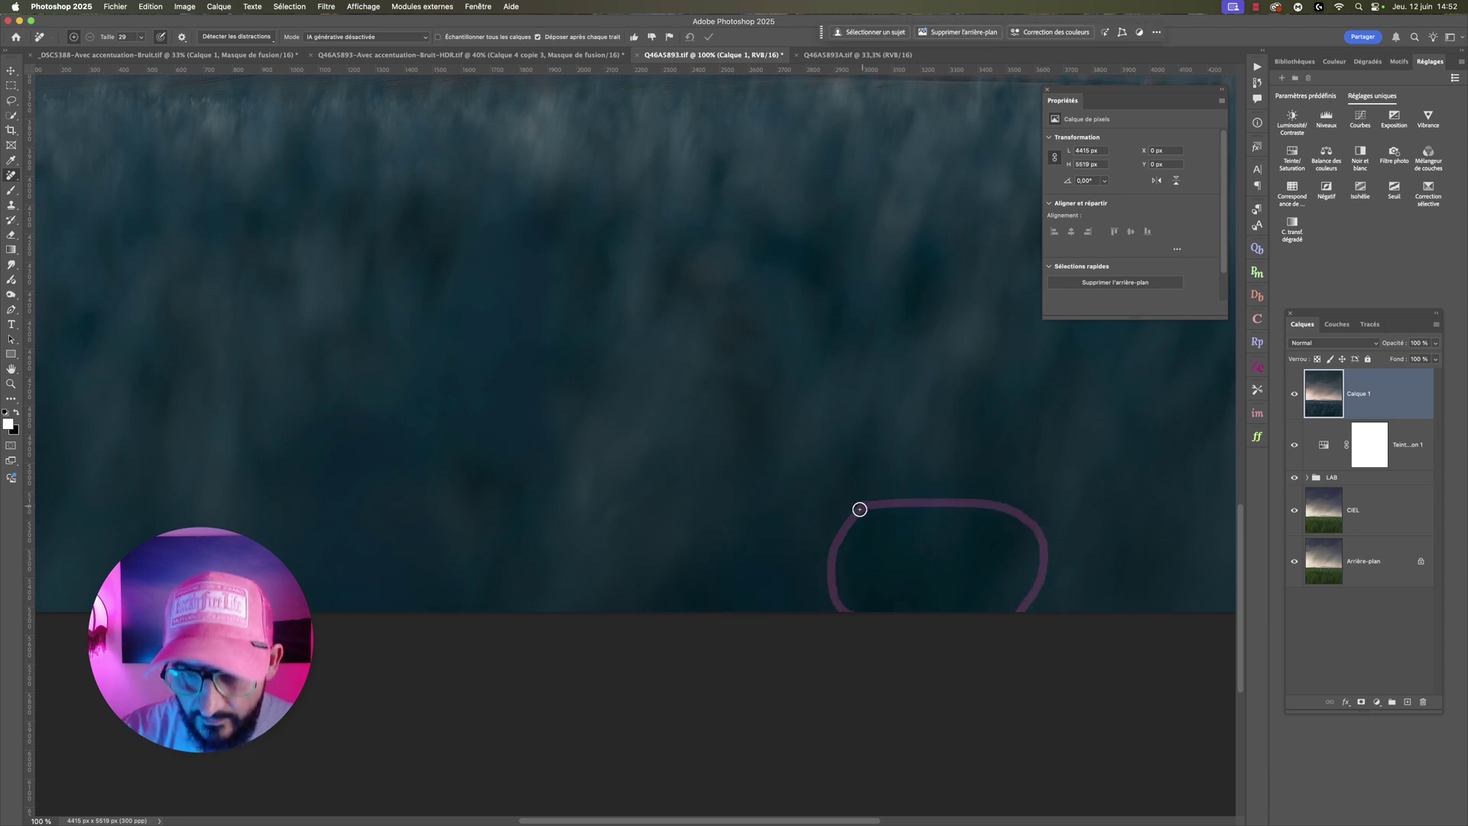
pyautogui.moveTo(859, 509); pyautogui.dragTo(862, 505)
# Step: Remove a small spot in the upper grass and scroll around to check the field
pyautogui.hscroll(3, 711, 527)
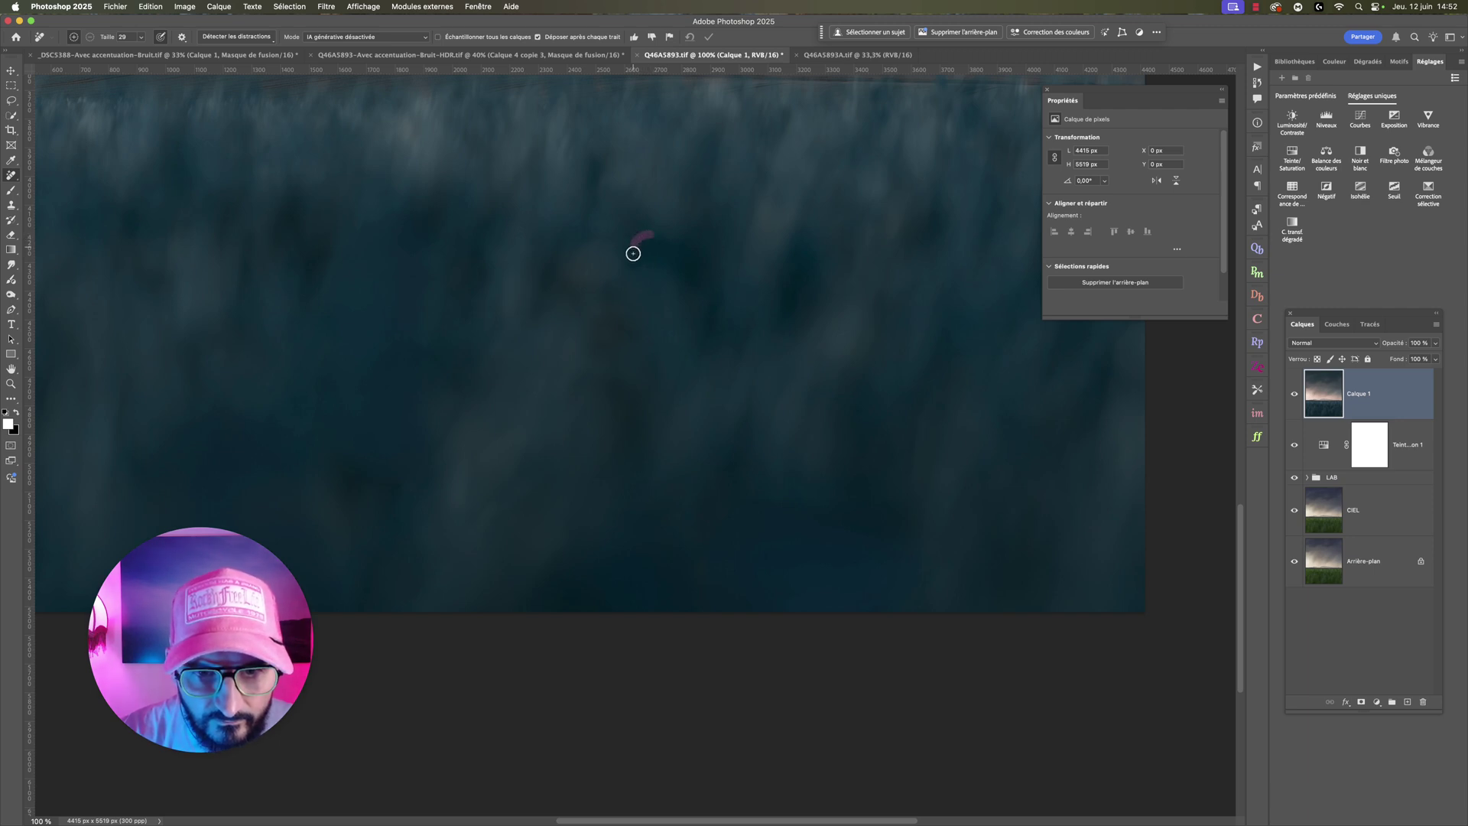
pyautogui.moveTo(664, 235); pyautogui.dragTo(659, 243)
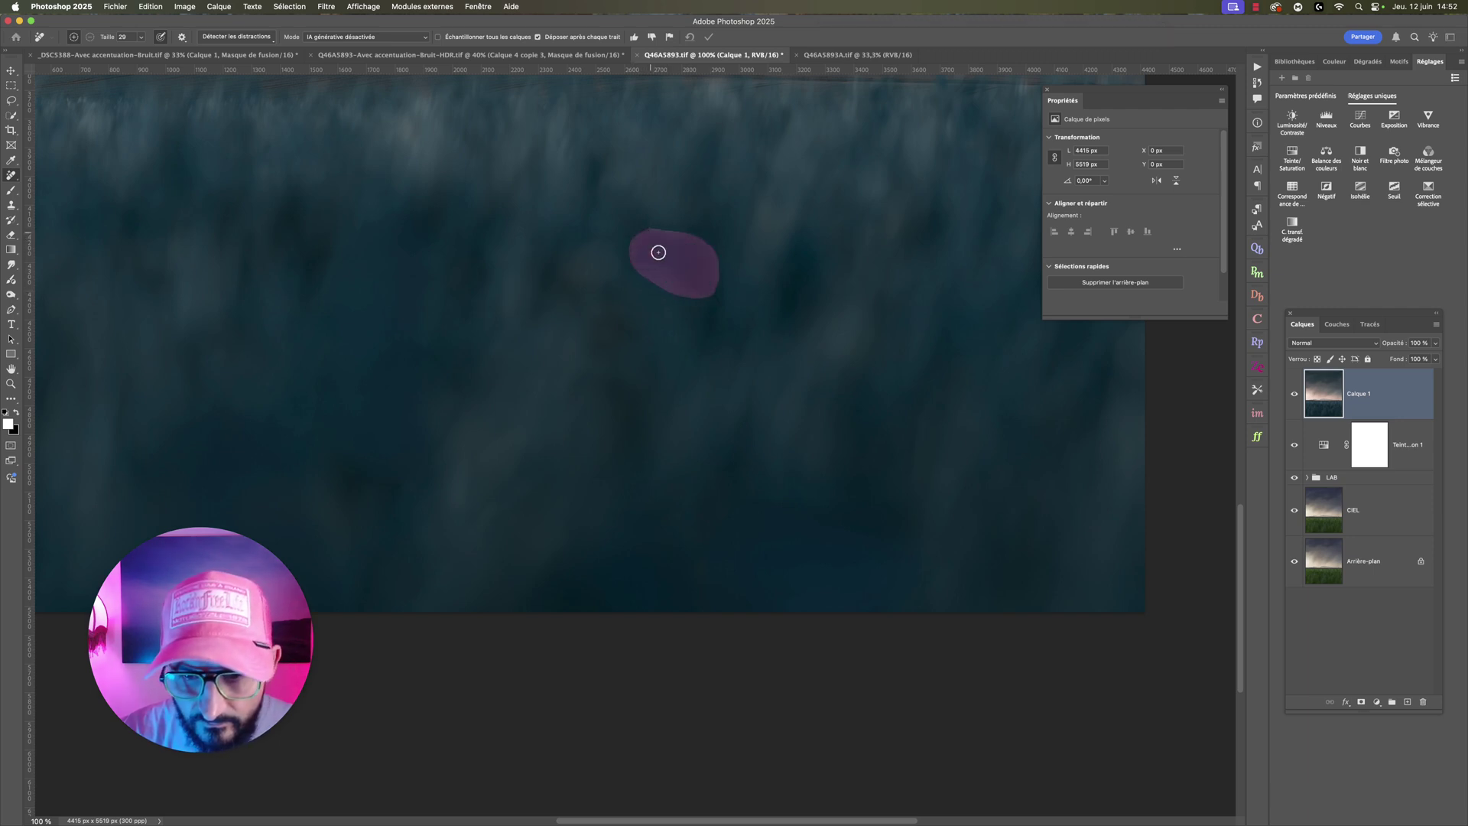
pyautogui.hscroll(3, 675, 368)
pyautogui.hscroll(-5, 676, 368)
pyautogui.hscroll(-5, 675, 369)
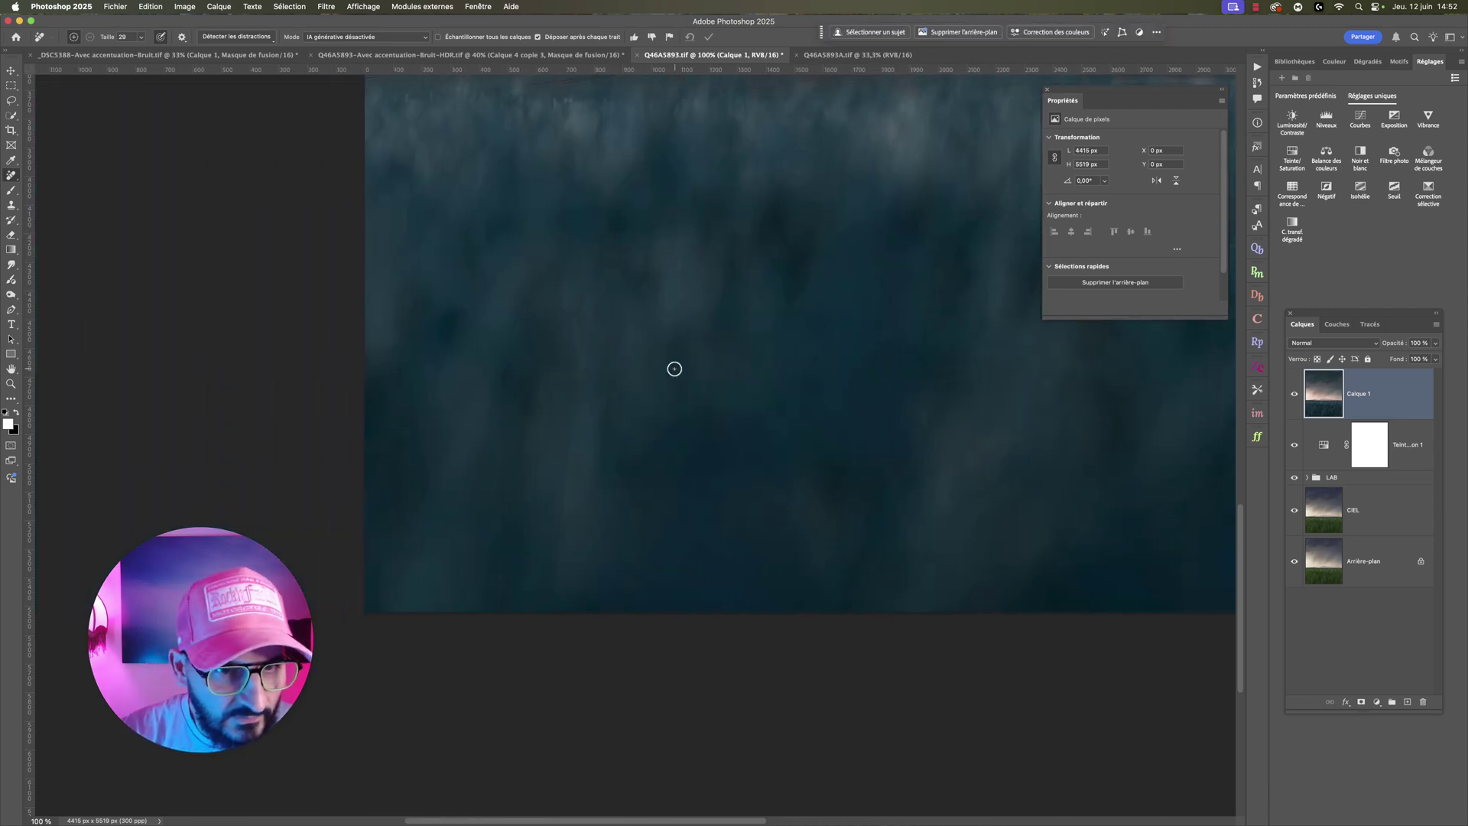
pyautogui.hscroll(2, 676, 369)
pyautogui.scroll(1, 674, 368)
pyautogui.scroll(2, 672, 368)
pyautogui.hscroll(2, 672, 369)
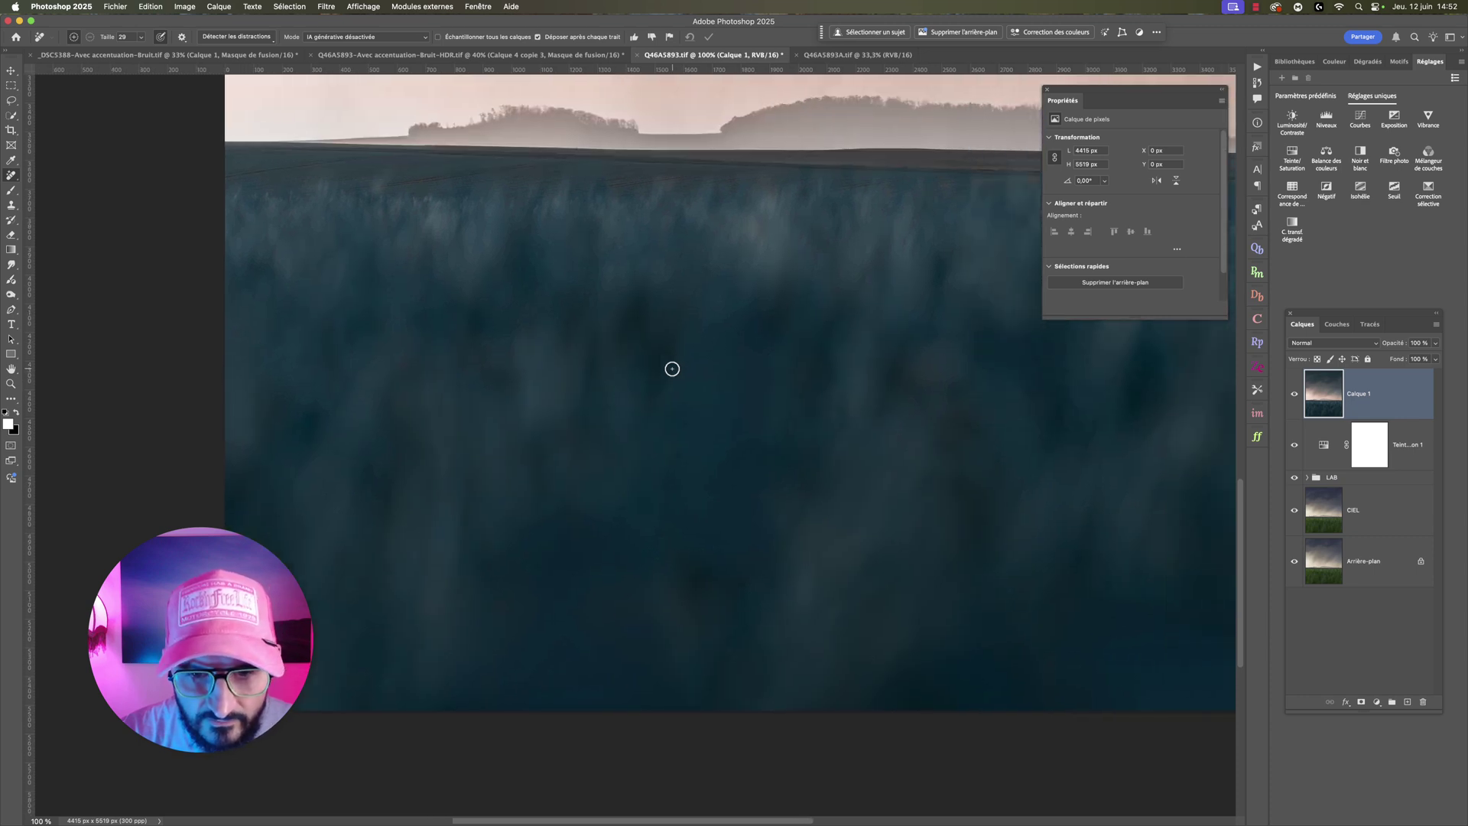
pyautogui.click(56, 818)
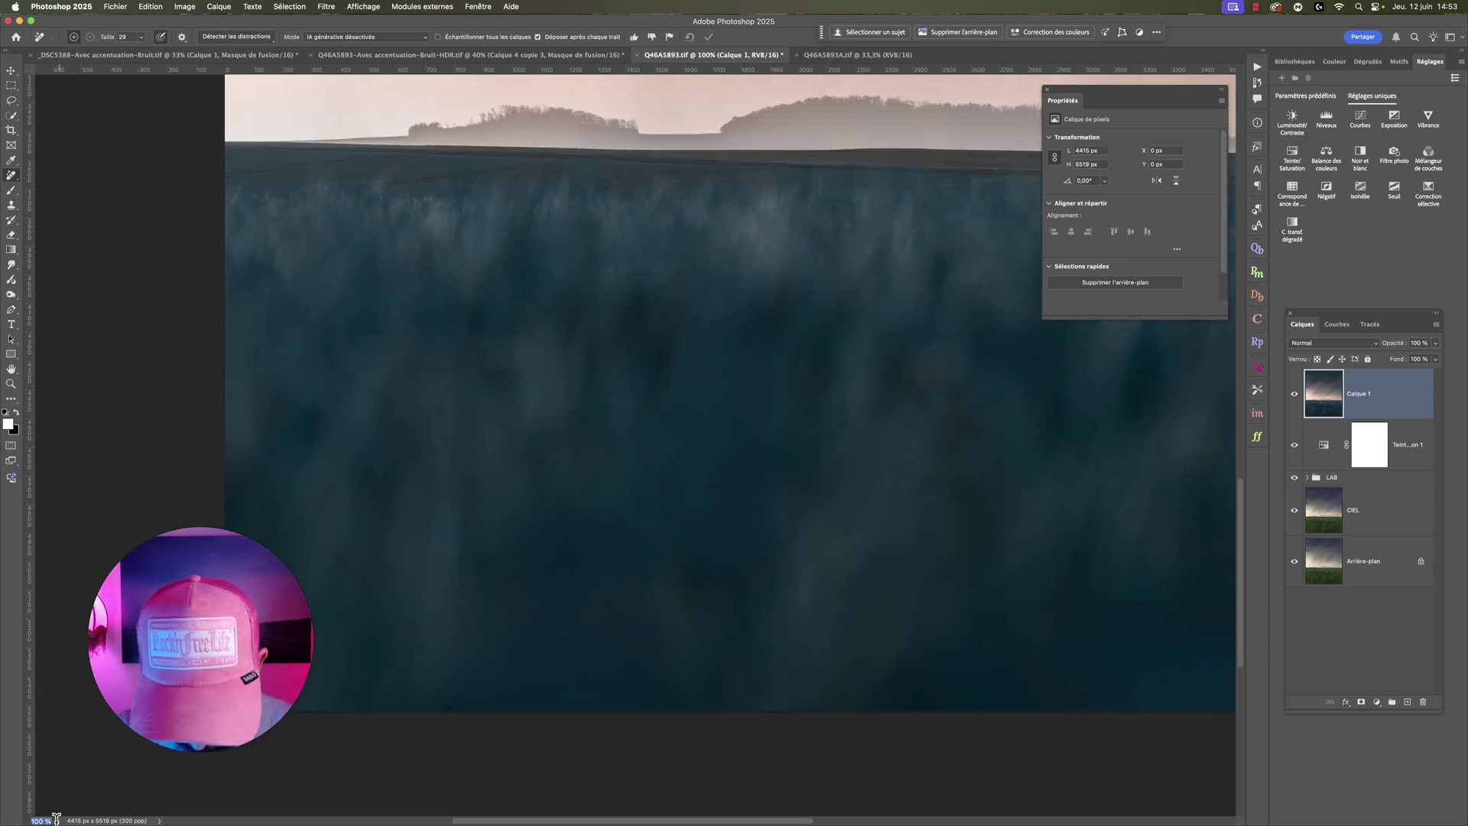
pyautogui.write('40')
# Step: Zoom out to 40% and patch a blemish at the grass bottom with texture from above
pyautogui.press('Return')
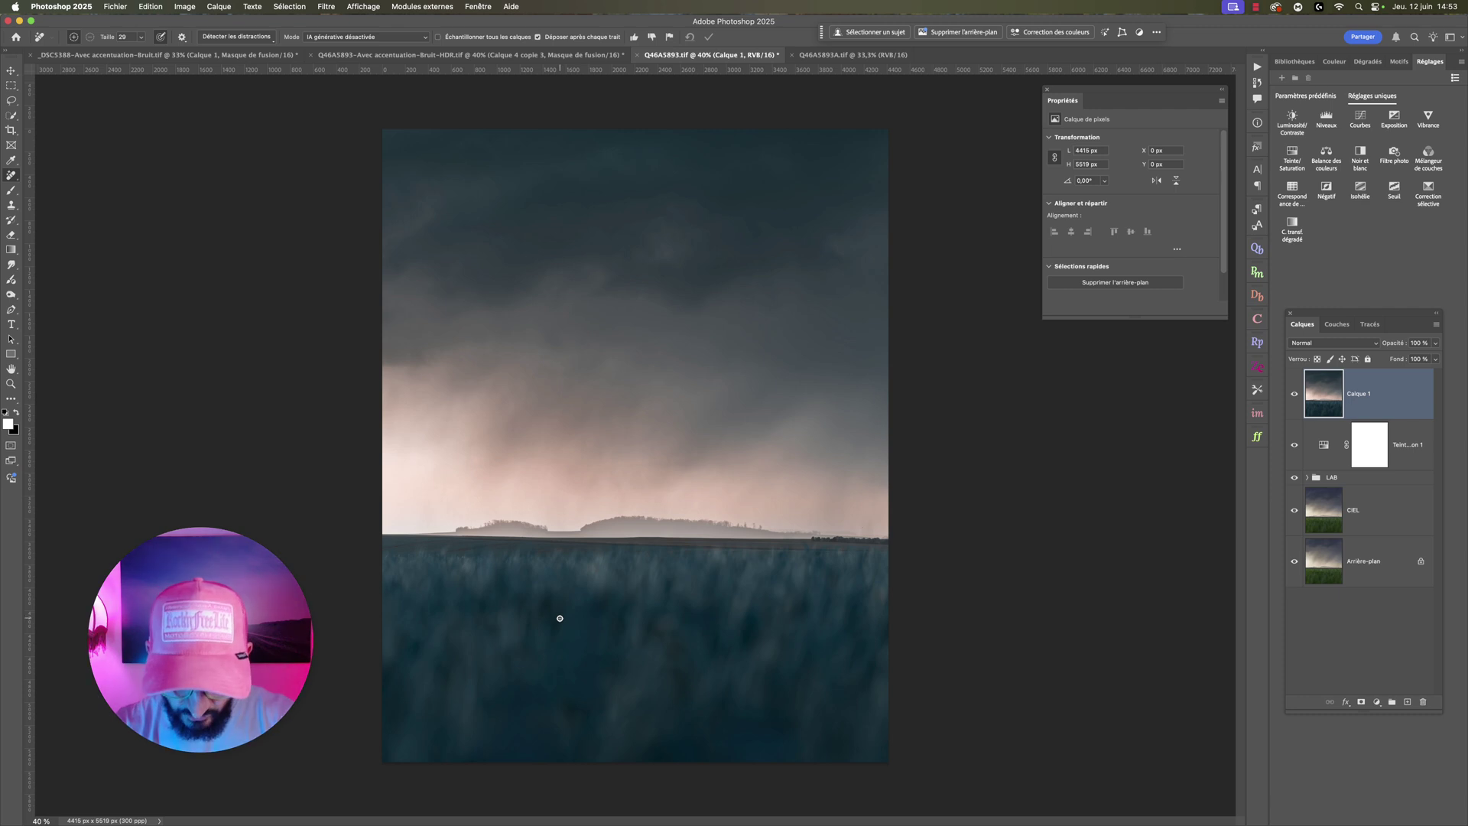
pyautogui.rightClick(12, 174)
pyautogui.click(51, 208)
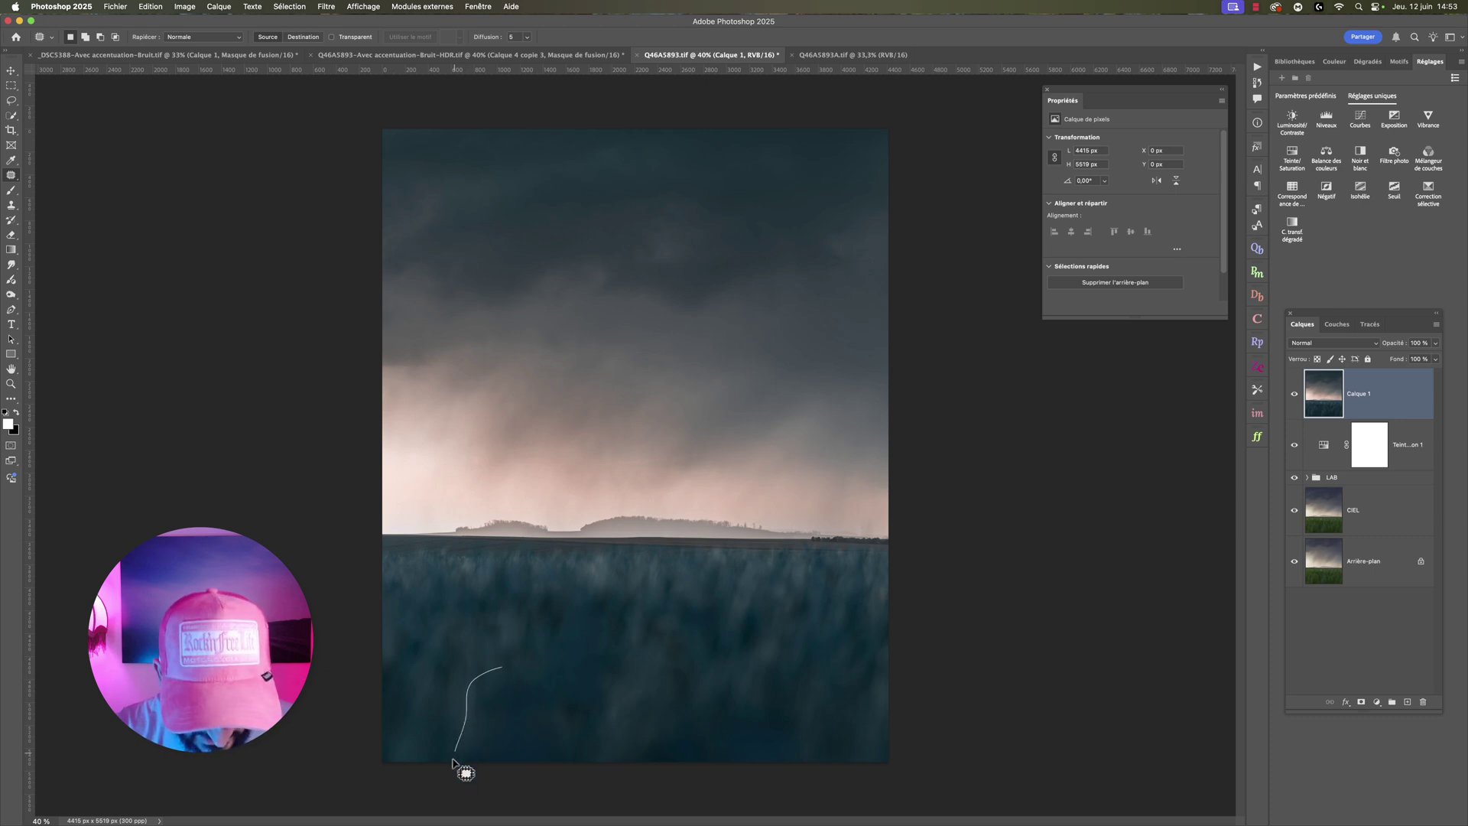
pyautogui.moveTo(452, 760); pyautogui.dragTo(550, 775)
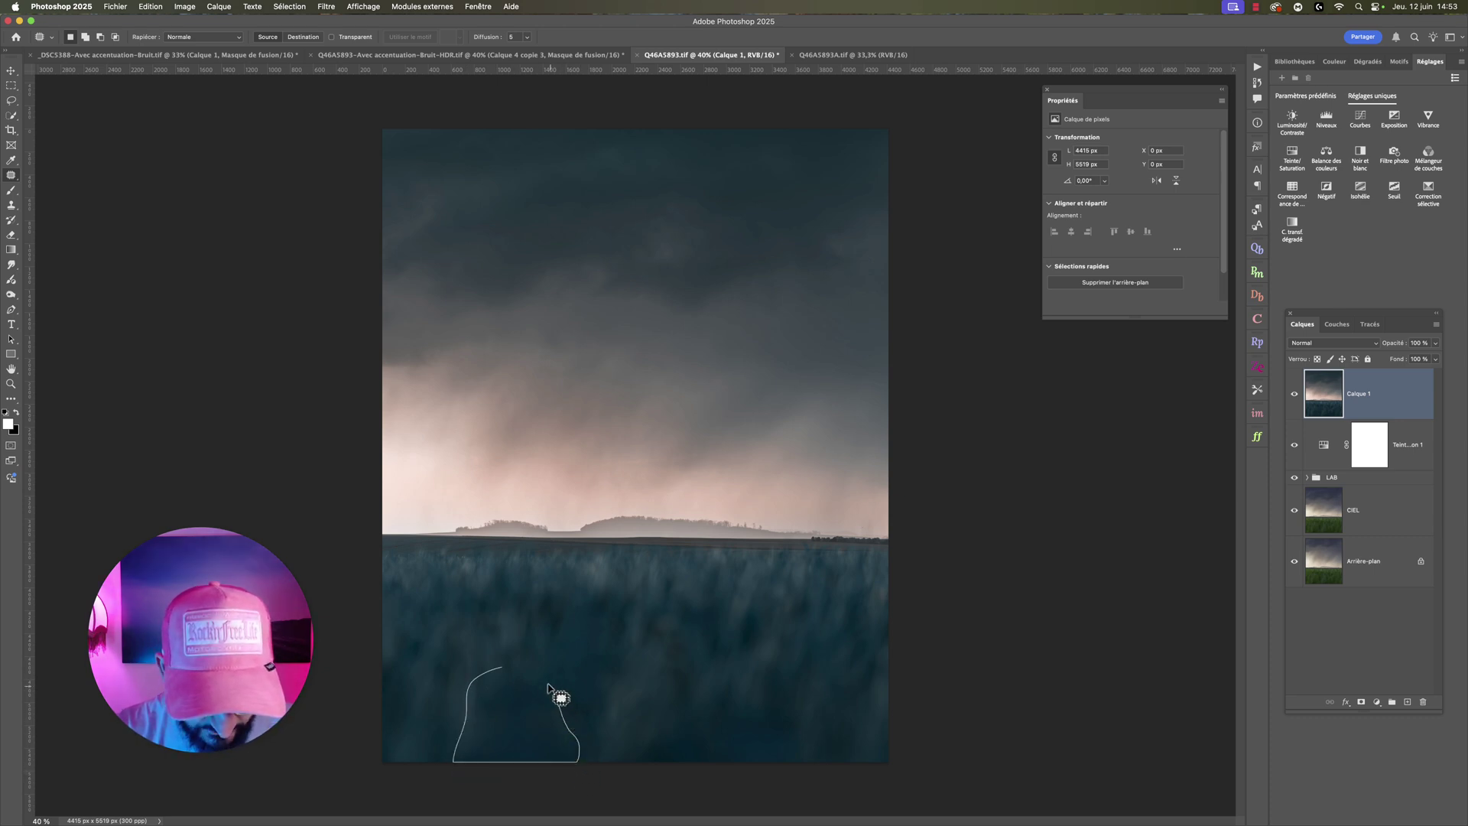
pyautogui.moveTo(504, 670); pyautogui.dragTo(506, 667)
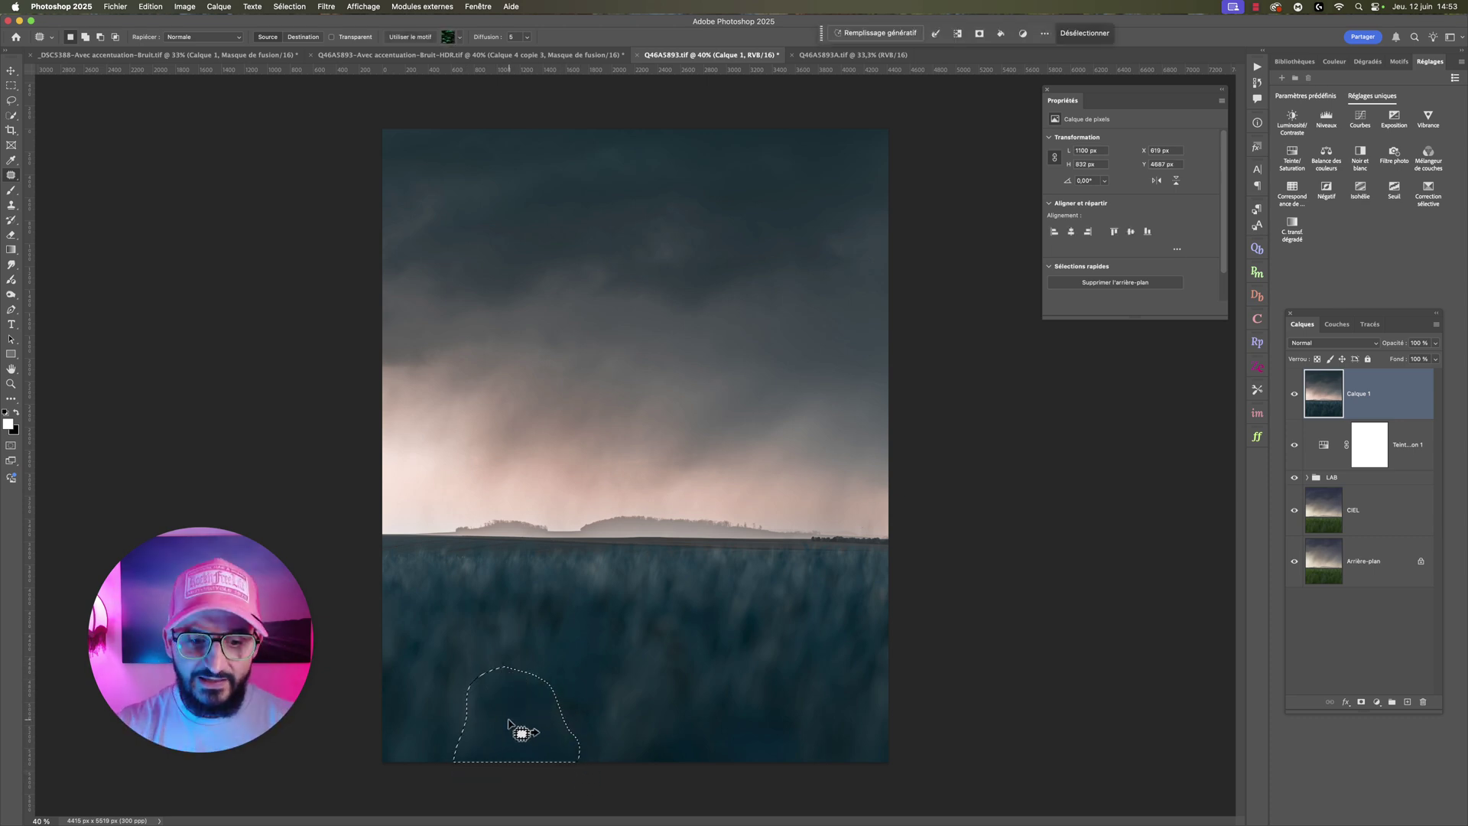
pyautogui.moveTo(494, 677); pyautogui.dragTo(443, 623)
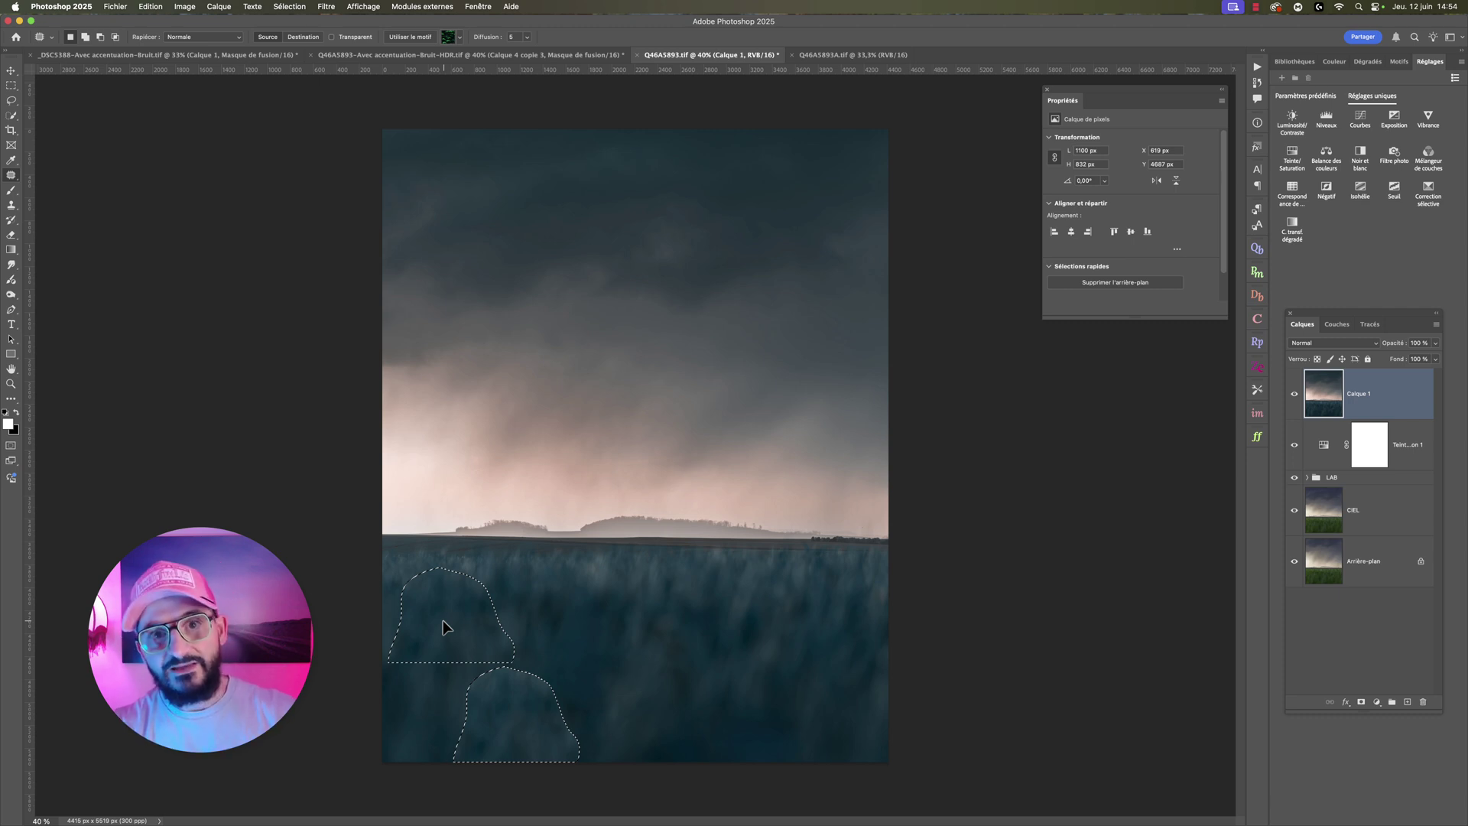
pyautogui.moveTo(443, 621); pyautogui.dragTo(509, 718)
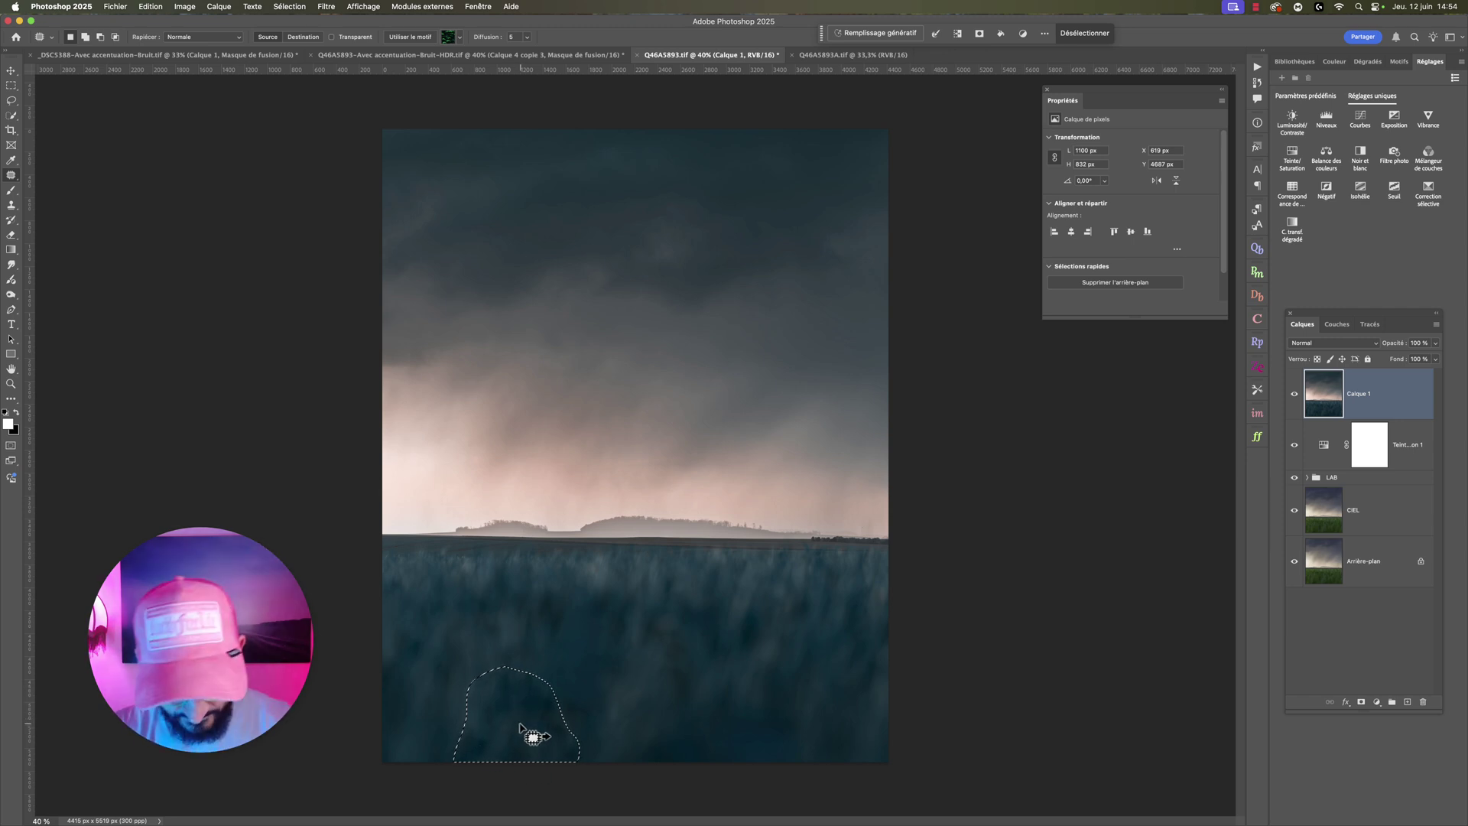
pyautogui.press('super+d')
# Step: Outline two more dark spots in the lower grass for patching, then deselect
pyautogui.moveTo(578, 602)
pyautogui.mouseDown()
pyautogui.moveTo(582, 711)
pyautogui.moveTo(579, 604)
pyautogui.moveTo(645, 628)
pyautogui.moveTo(685, 621)
pyautogui.mouseUp()
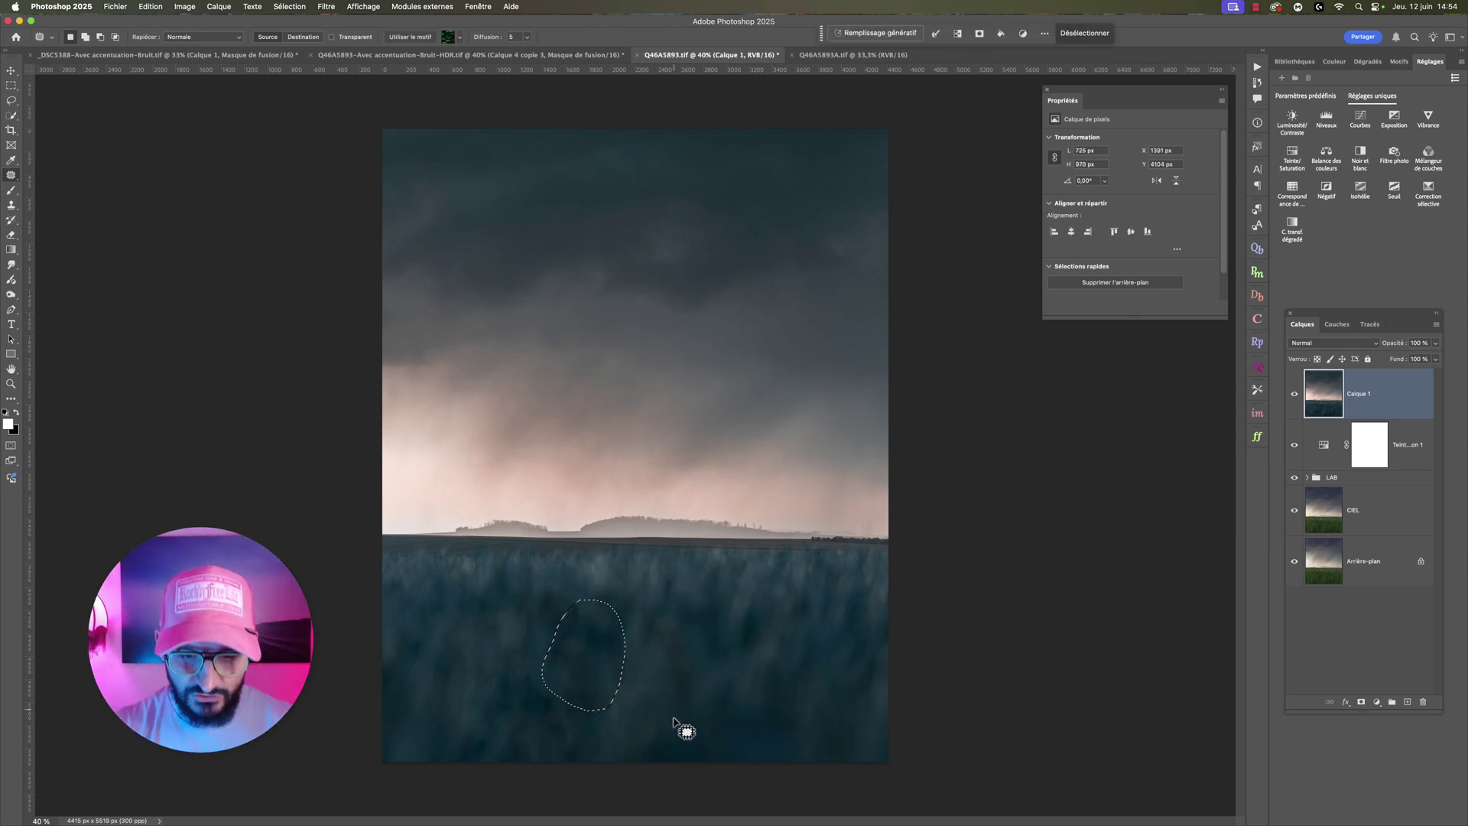
pyautogui.moveTo(684, 718)
pyautogui.mouseDown()
pyautogui.moveTo(656, 760)
pyautogui.moveTo(826, 787)
pyautogui.moveTo(819, 741)
pyautogui.moveTo(740, 703)
pyautogui.moveTo(685, 719)
pyautogui.moveTo(759, 664)
pyautogui.mouseUp()
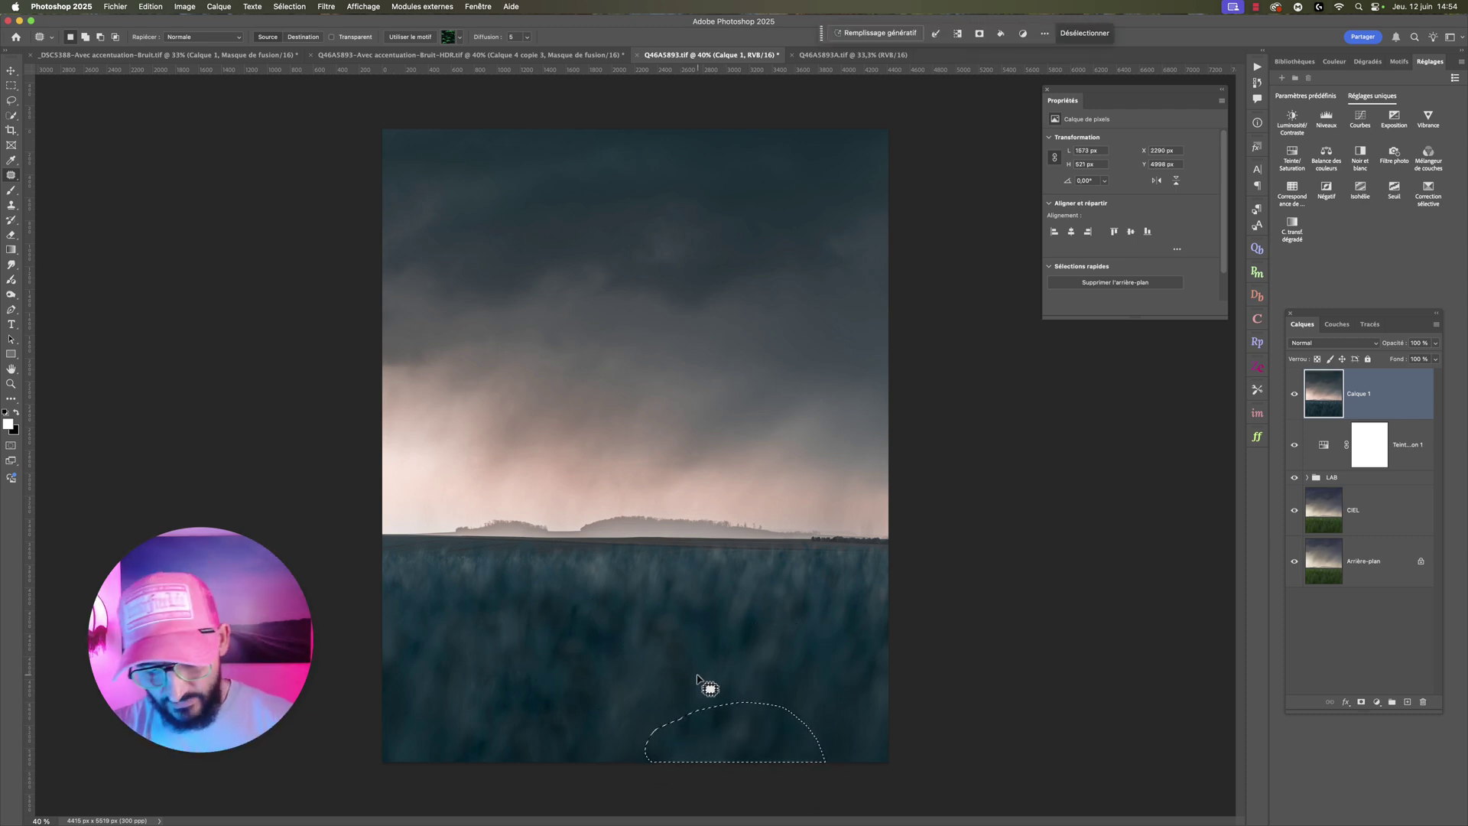
pyautogui.press('super+d')
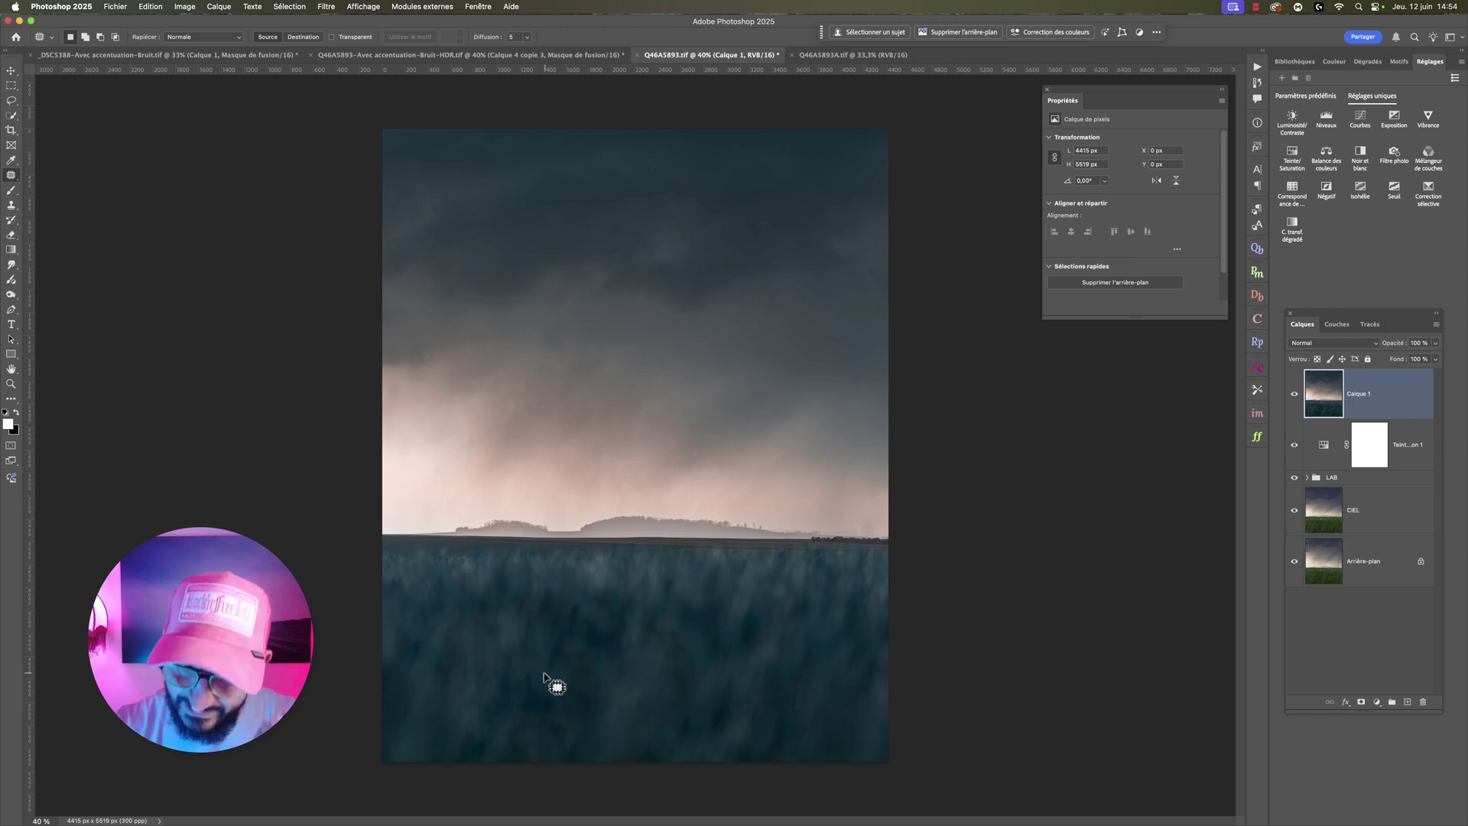
# Step: Patch two small blotches in the bottom grass with clean nearby texture and deselect
pyautogui.moveTo(537, 670)
pyautogui.mouseDown()
pyautogui.moveTo(509, 694)
pyautogui.moveTo(444, 690)
pyautogui.mouseUp()
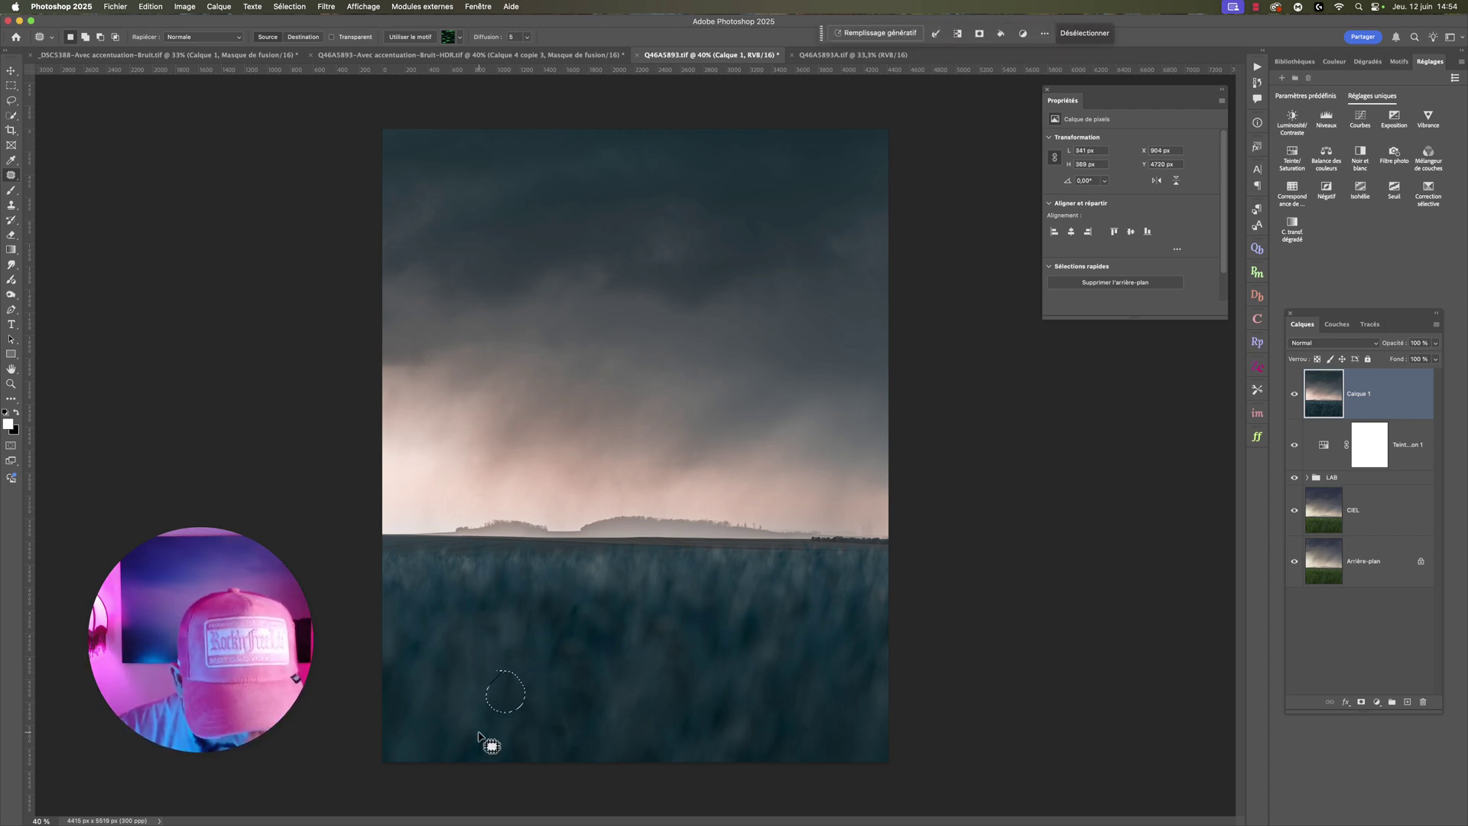
pyautogui.moveTo(484, 738)
pyautogui.mouseDown()
pyautogui.moveTo(479, 723)
pyautogui.moveTo(485, 739)
pyautogui.mouseUp()
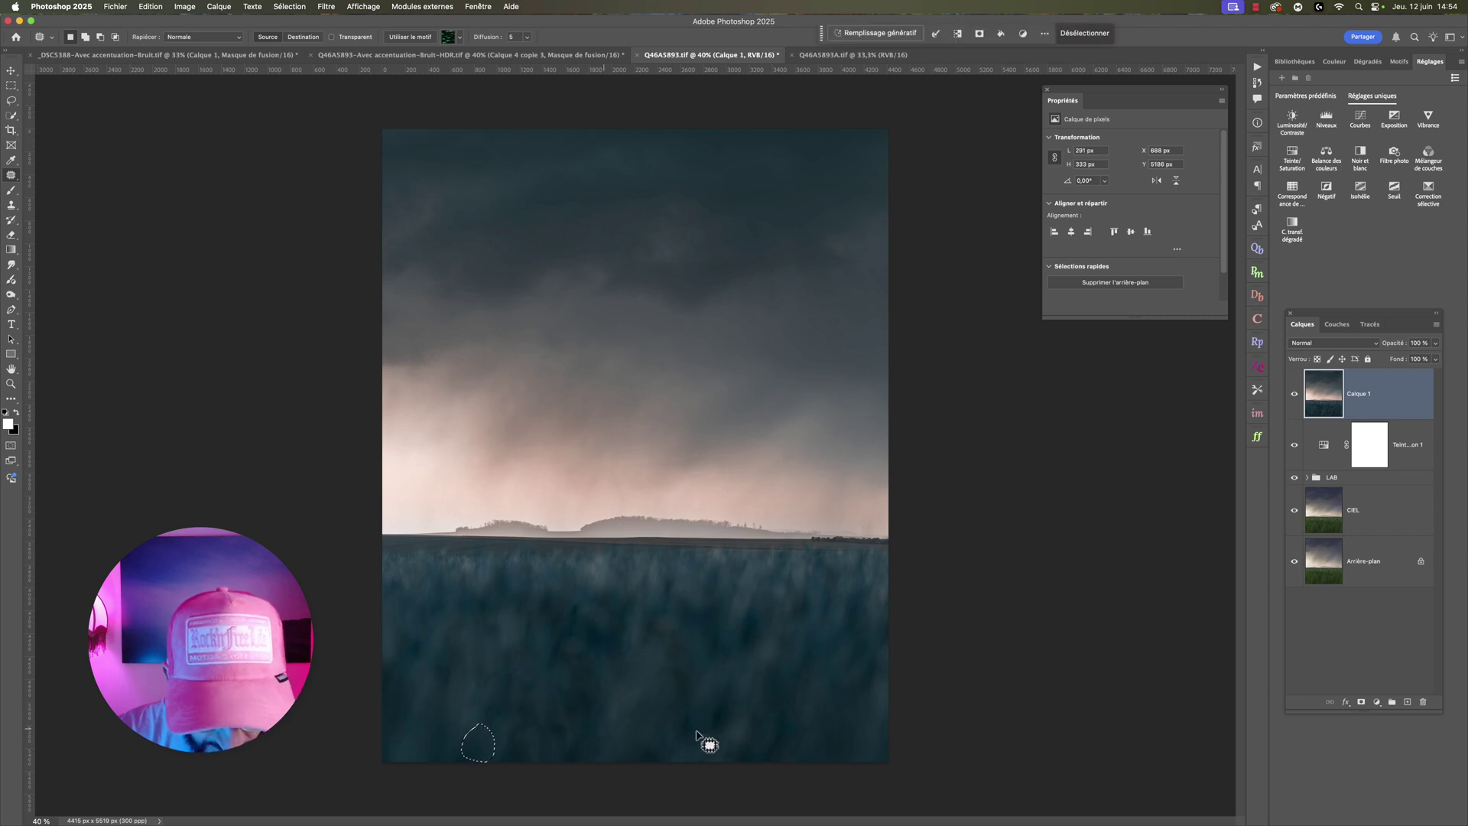
pyautogui.moveTo(646, 738)
pyautogui.mouseDown()
pyautogui.moveTo(633, 758)
pyautogui.moveTo(655, 747)
pyautogui.mouseUp()
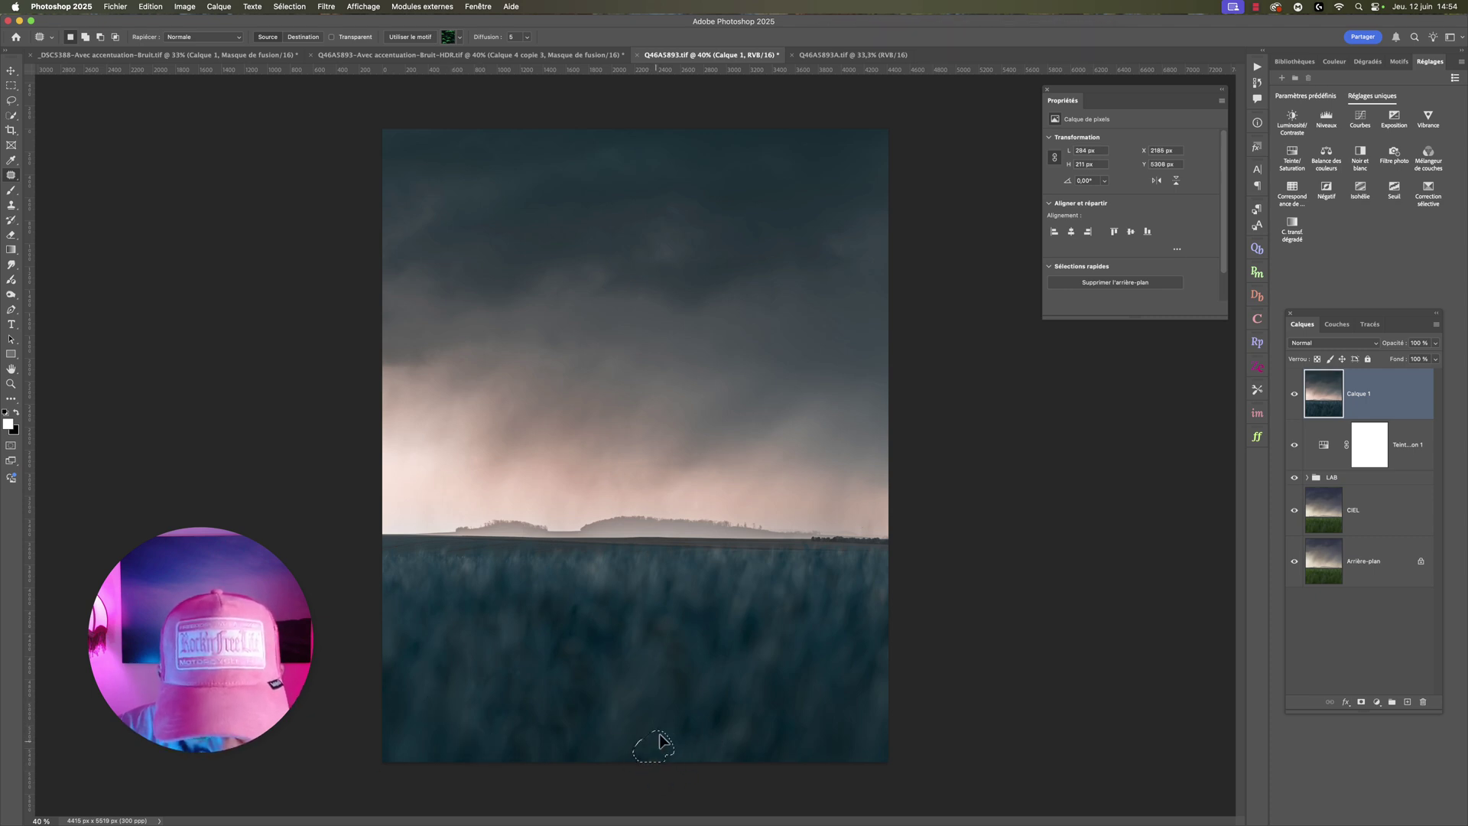
pyautogui.moveTo(555, 631); pyautogui.dragTo(645, 672)
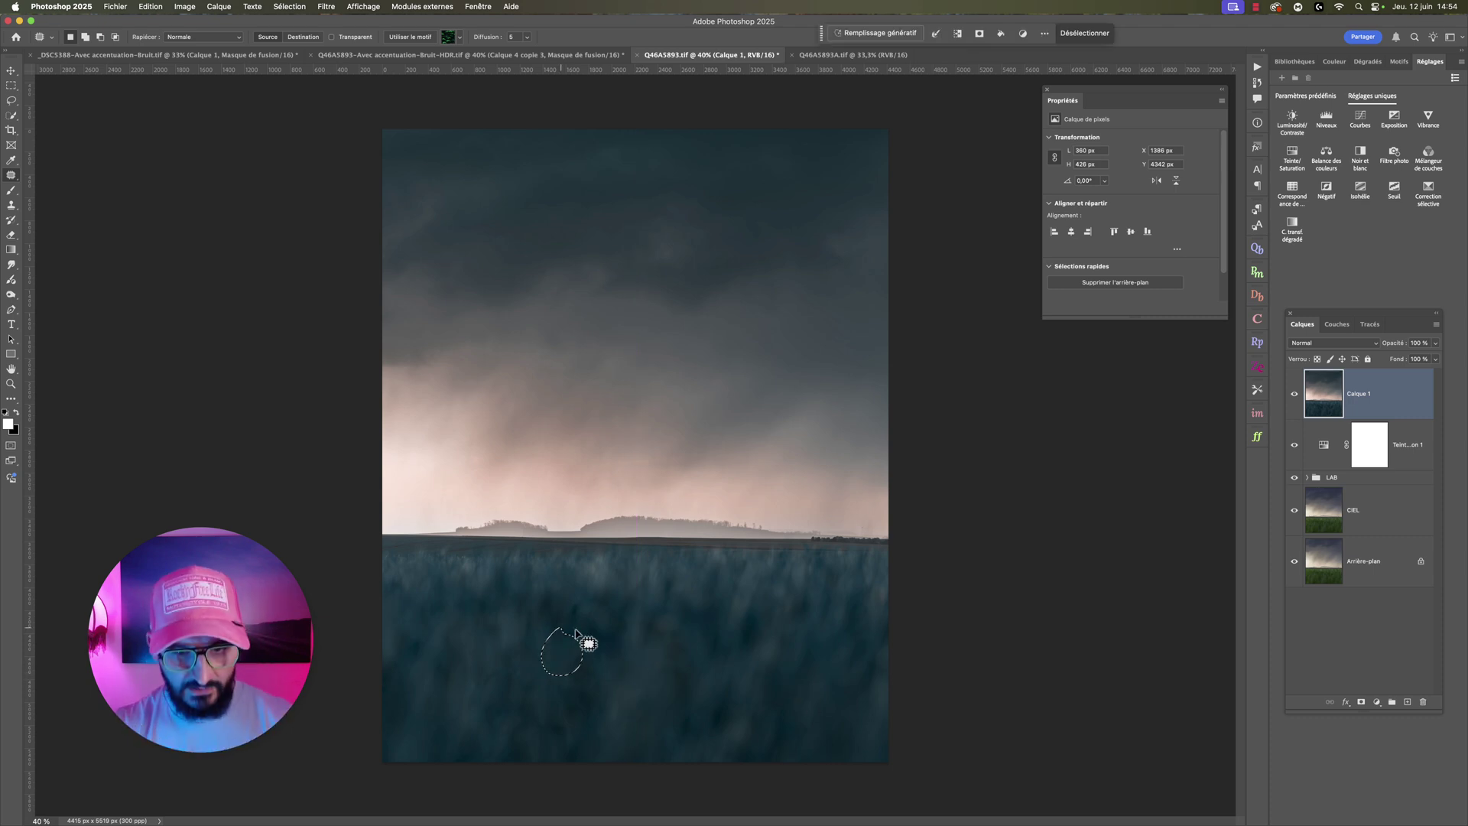
pyautogui.press('super+d')
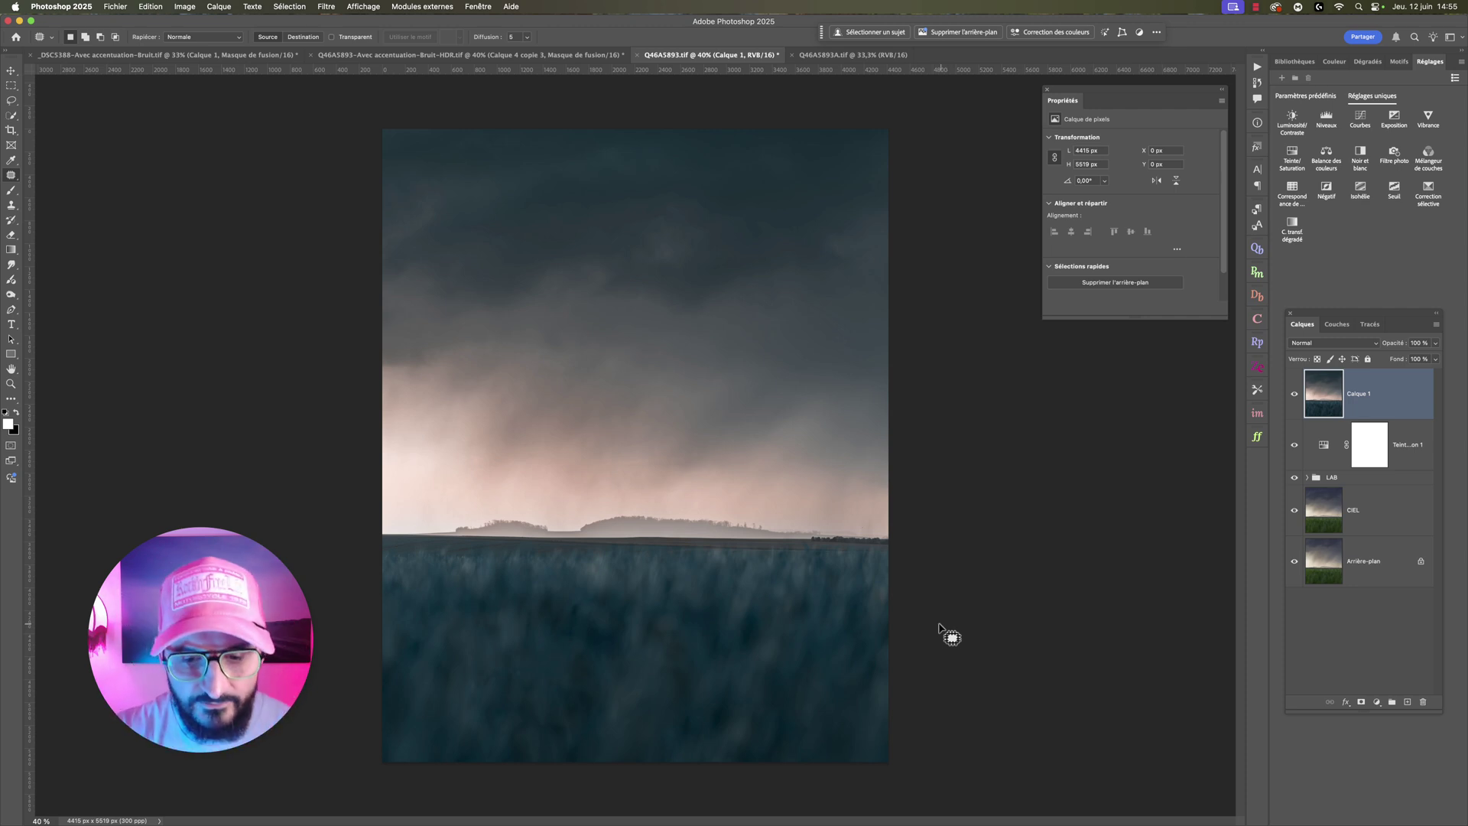
# Step: Toggle Calque 1 off and on to compare, then patch two spots in the upper sky
pyautogui.click(1294, 395)
pyautogui.click(1294, 395)
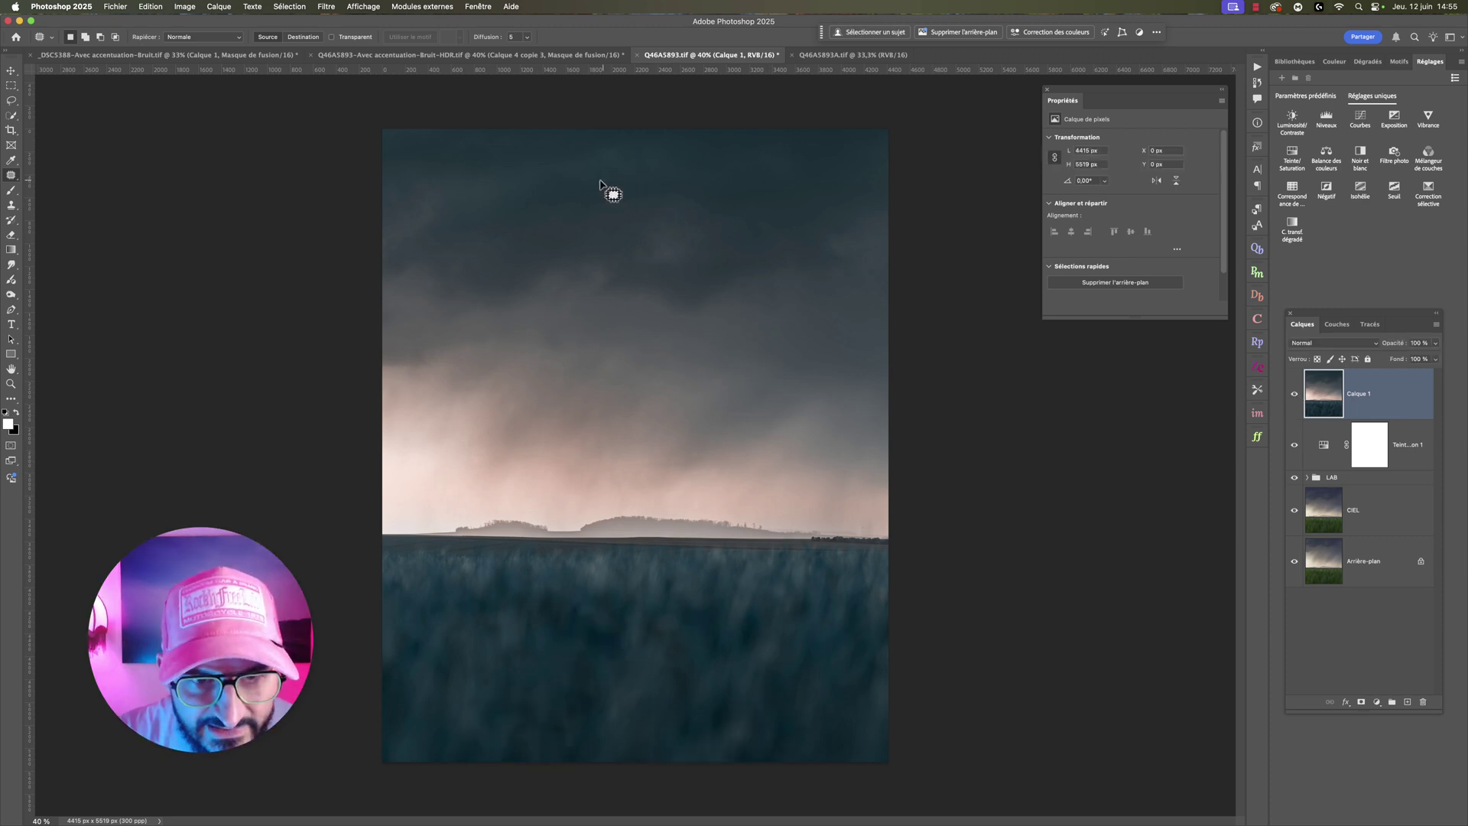
pyautogui.moveTo(602, 178)
pyautogui.mouseDown()
pyautogui.moveTo(590, 204)
pyautogui.moveTo(605, 187)
pyautogui.moveTo(522, 241)
pyautogui.mouseUp()
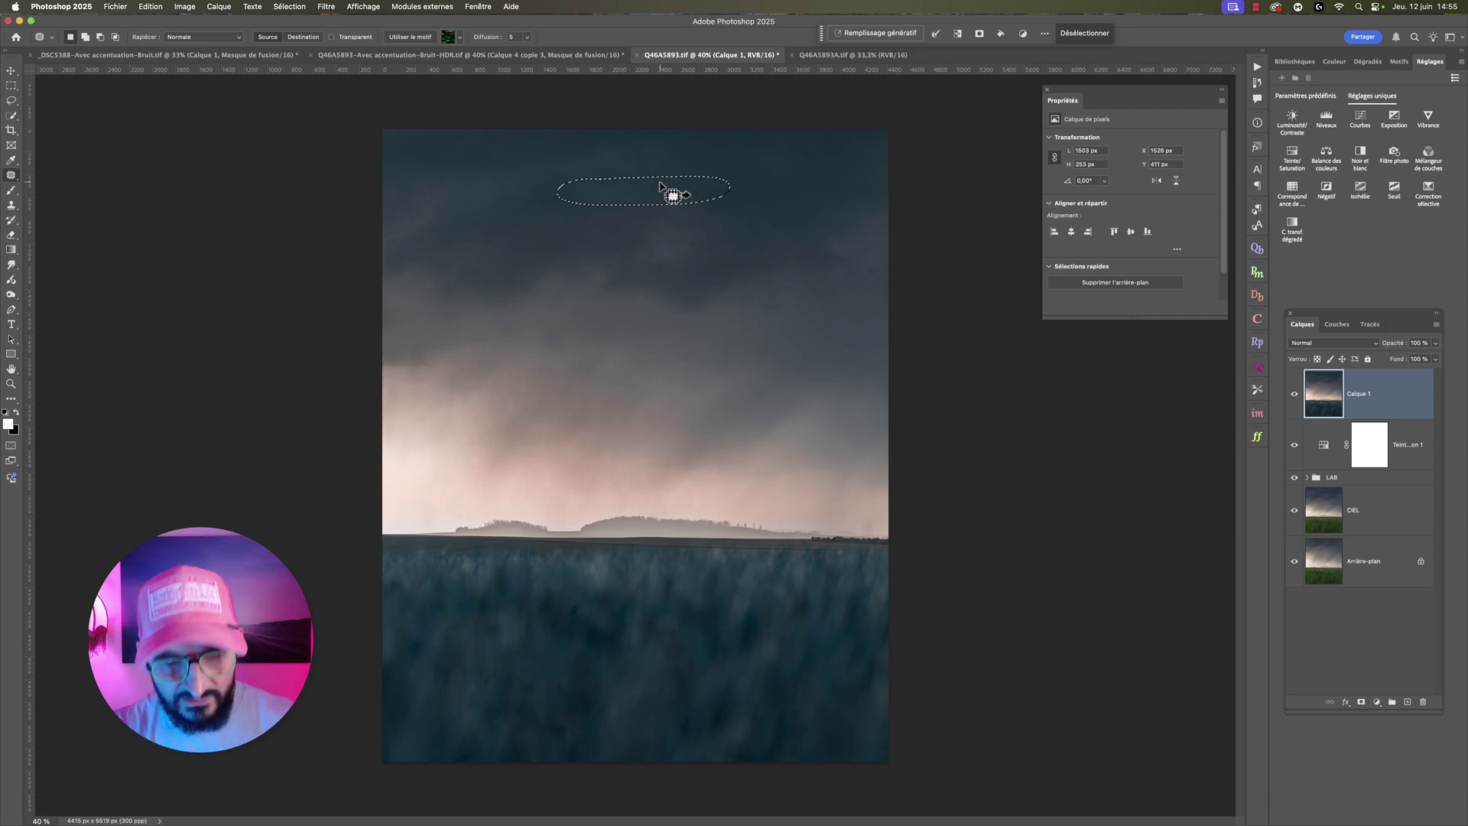
pyautogui.press('super+d')
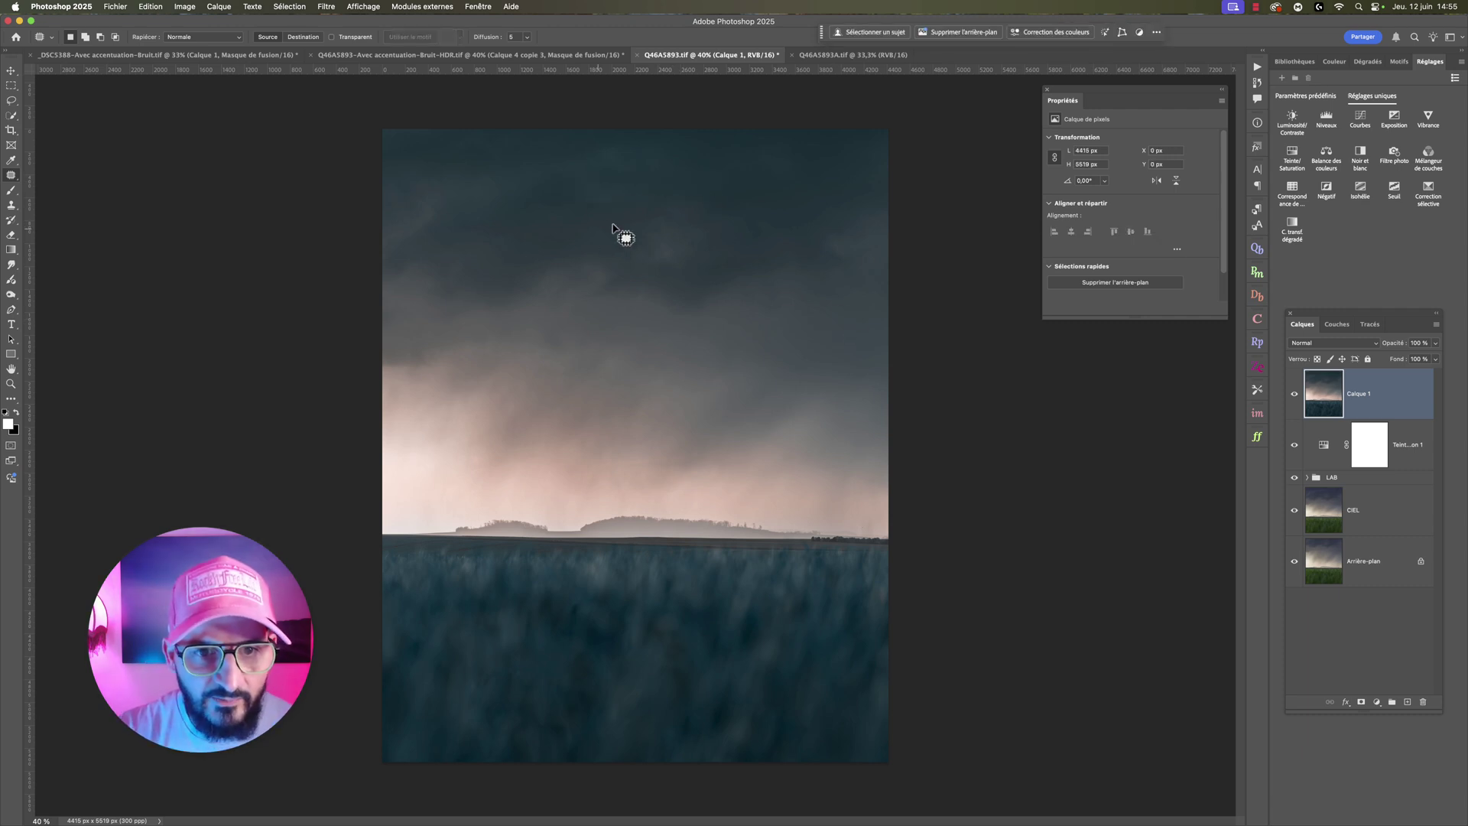
pyautogui.moveTo(604, 182)
pyautogui.mouseDown()
pyautogui.moveTo(598, 221)
pyautogui.moveTo(603, 185)
pyautogui.mouseUp()
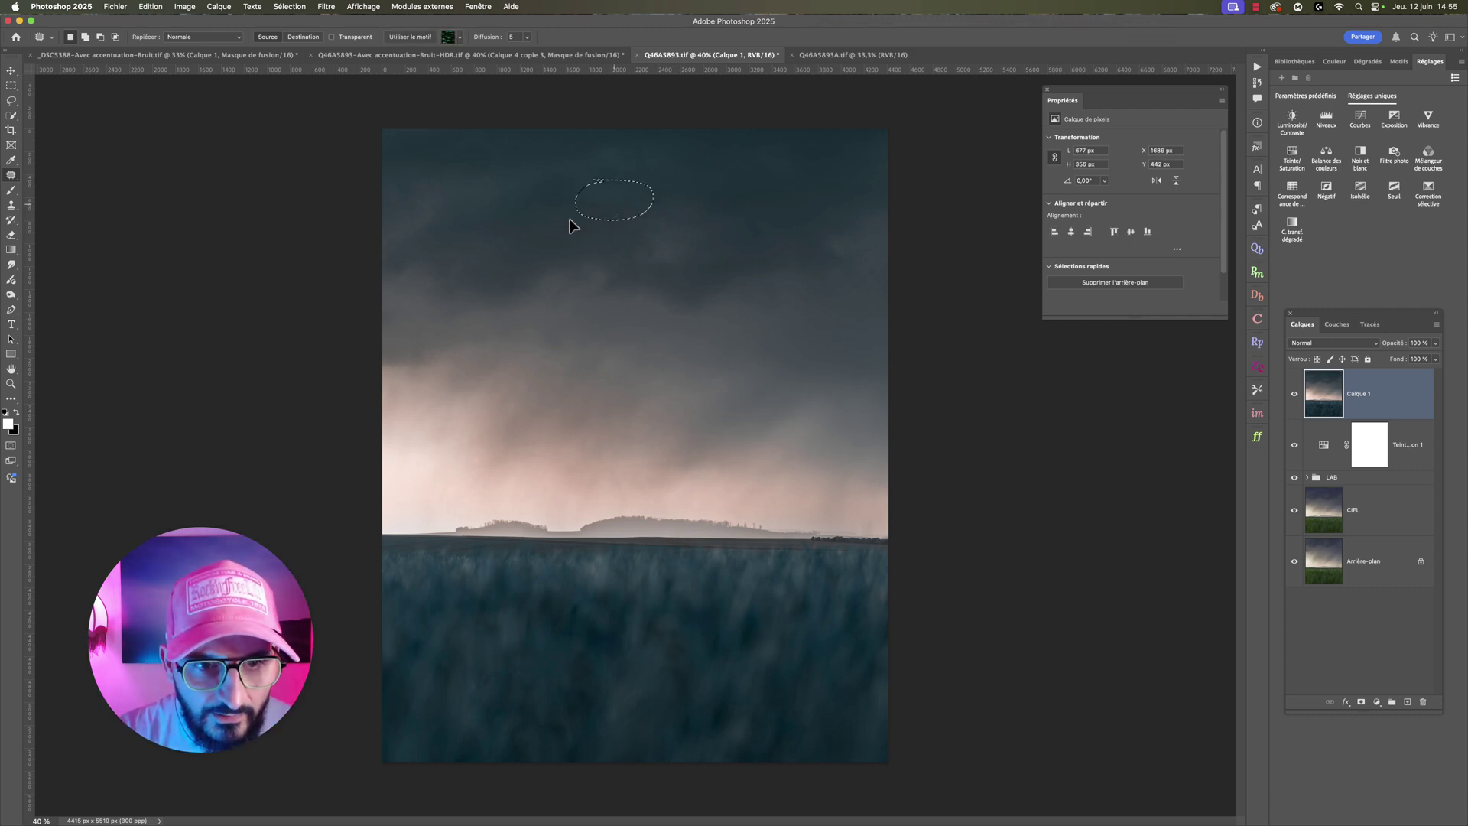
pyautogui.press('super+d')
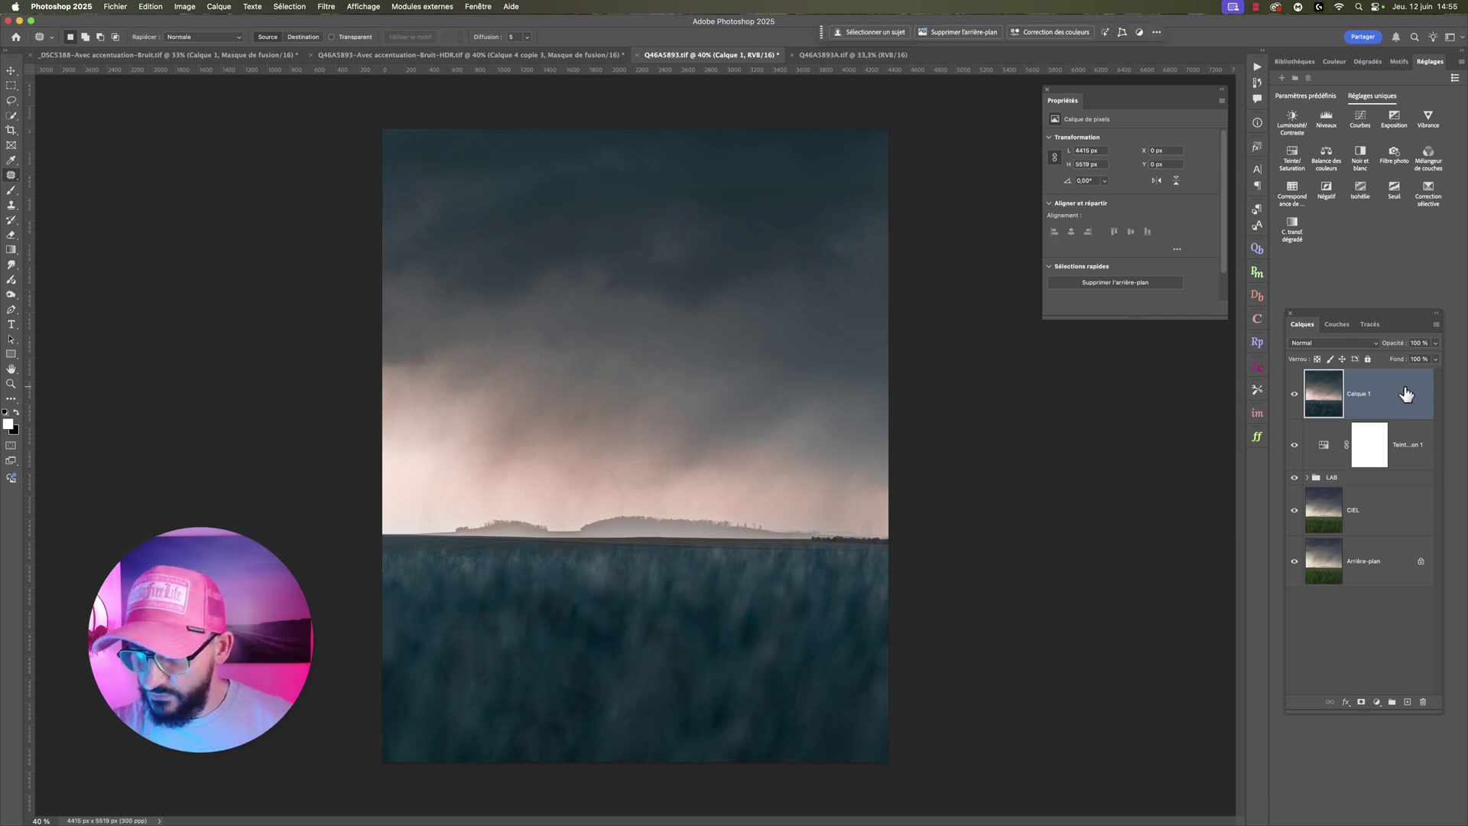
# Step: Merge Teinte/Saturation into Calque 1, rename the result DRAMA, and duplicate it as DRAMA copie
pyautogui.keyDown('shift'); pyautogui.click(1417, 441); pyautogui.keyUp('shift')
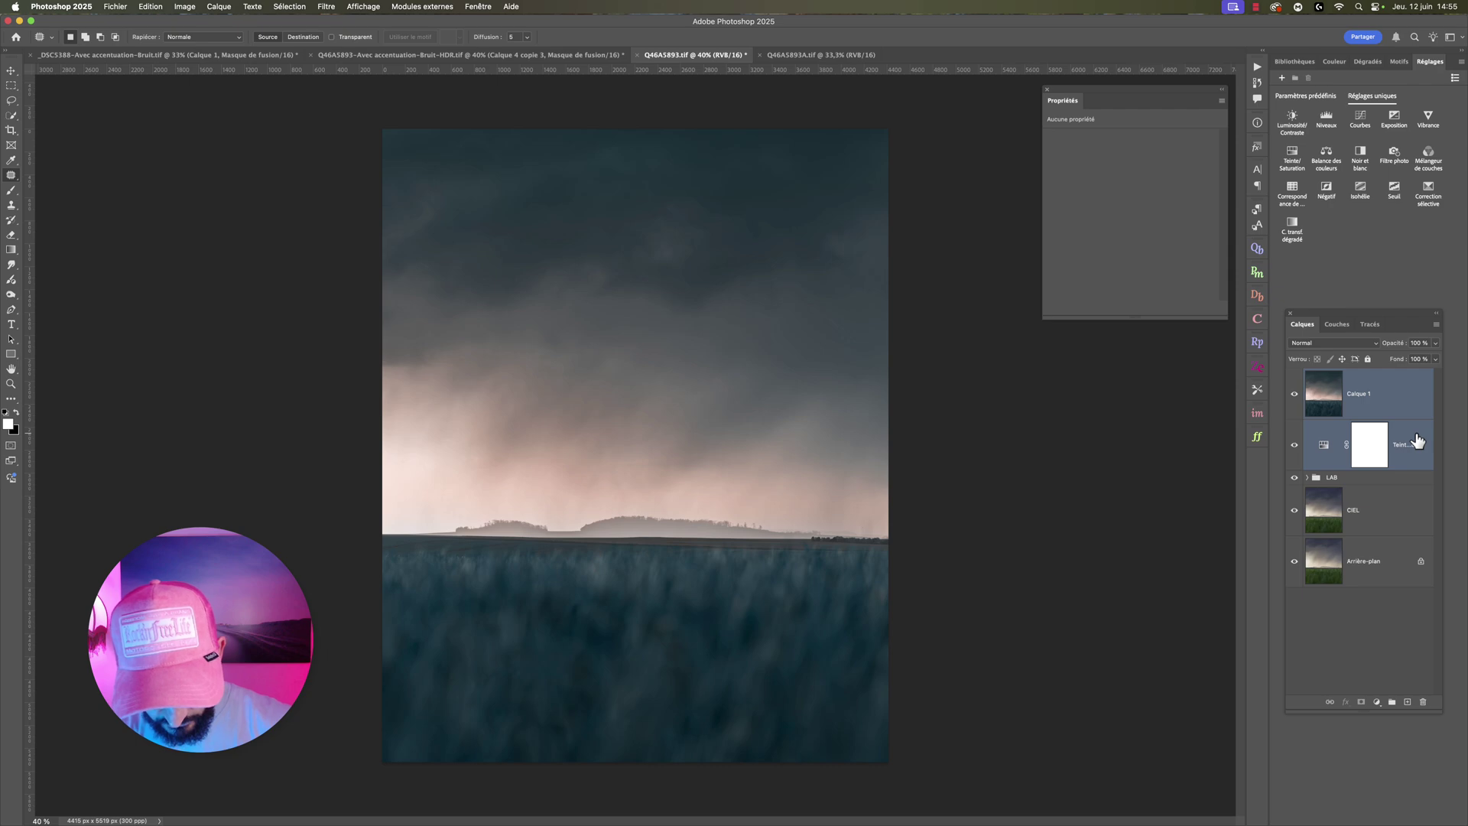
pyautogui.press('super+e')
pyautogui.doubleClick(1362, 393)
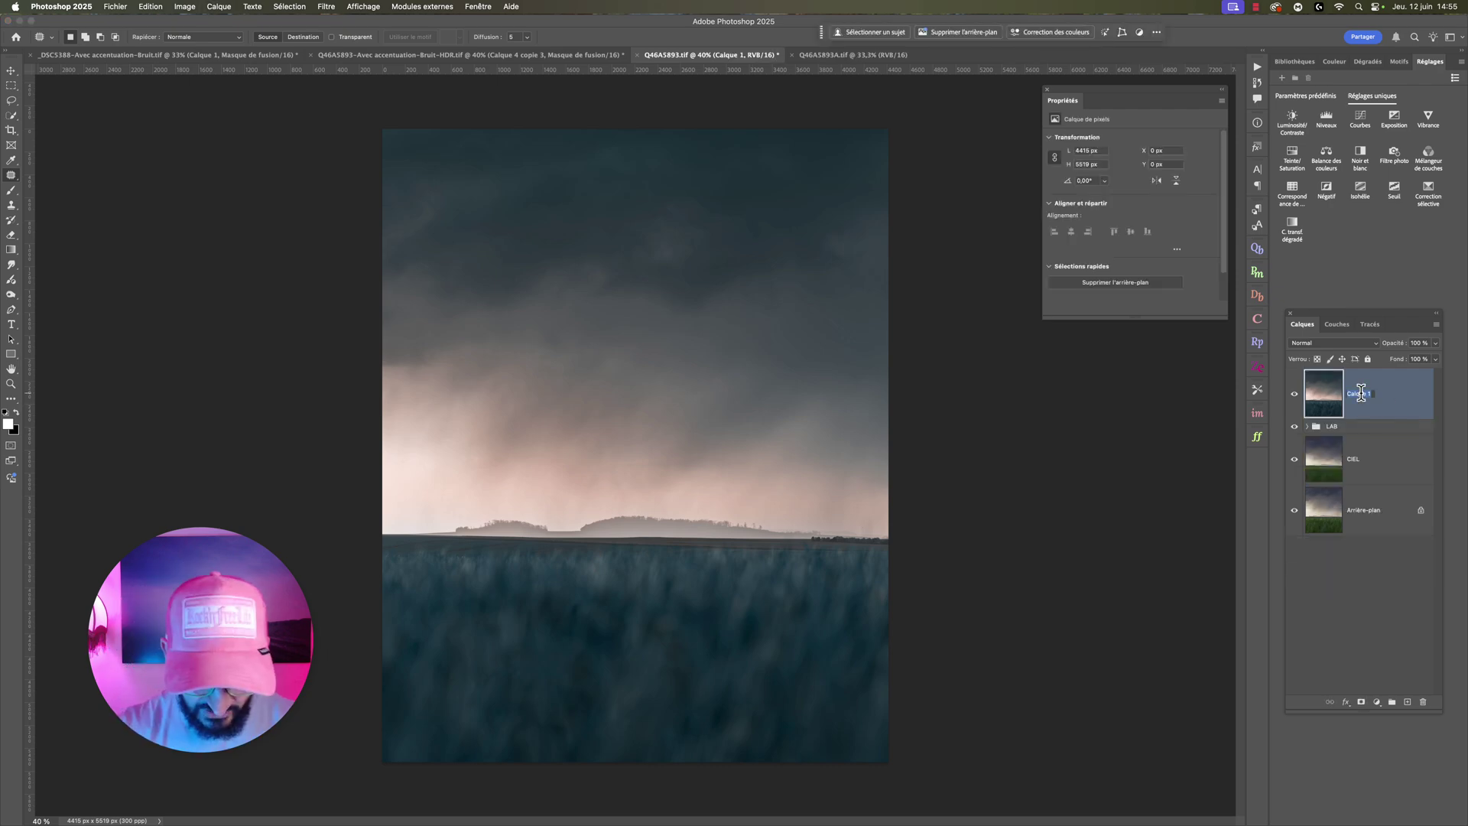
pyautogui.write('DRAMA')
pyautogui.press('Return')
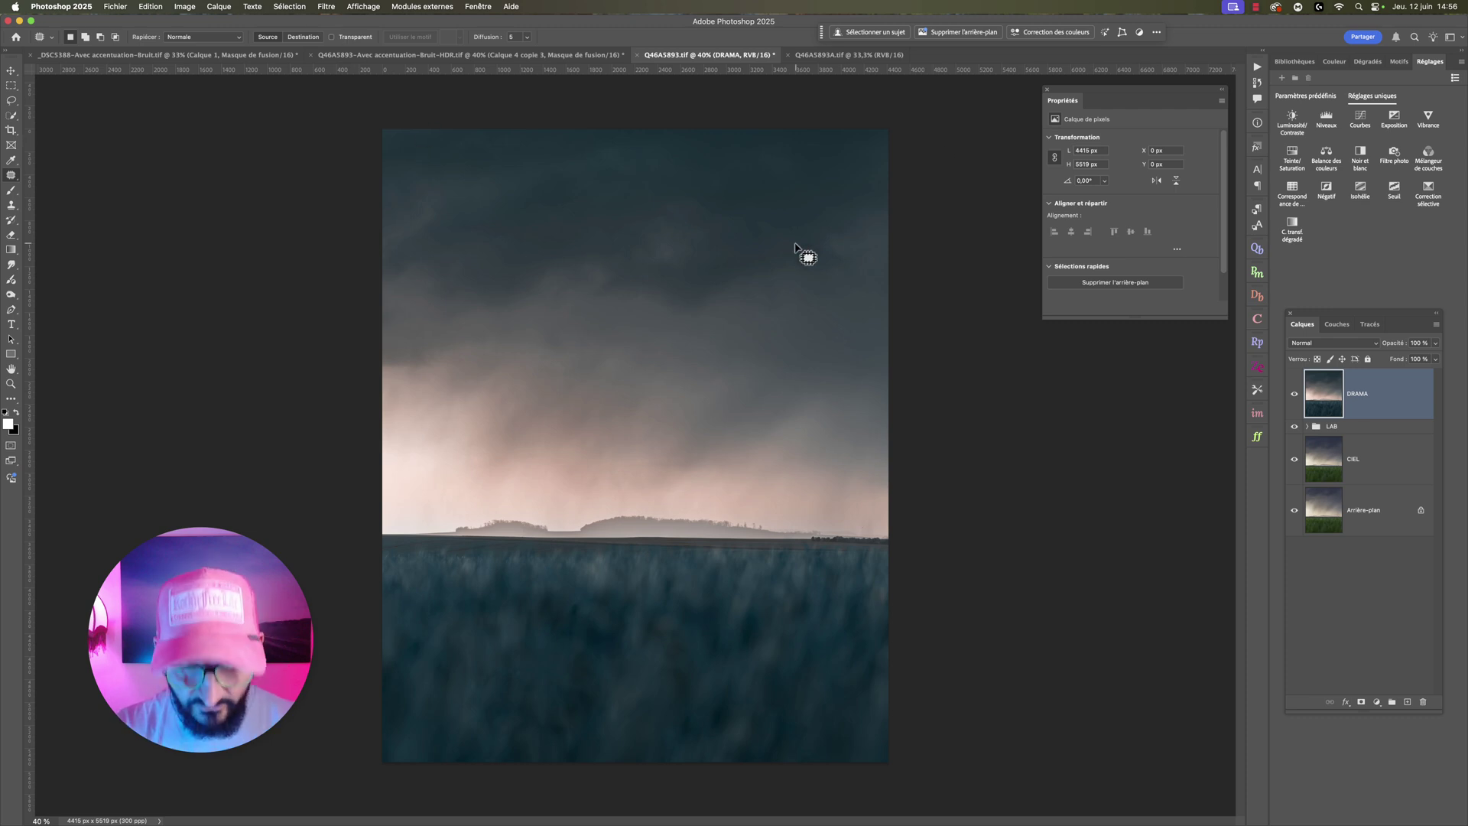
pyautogui.press('super+j')
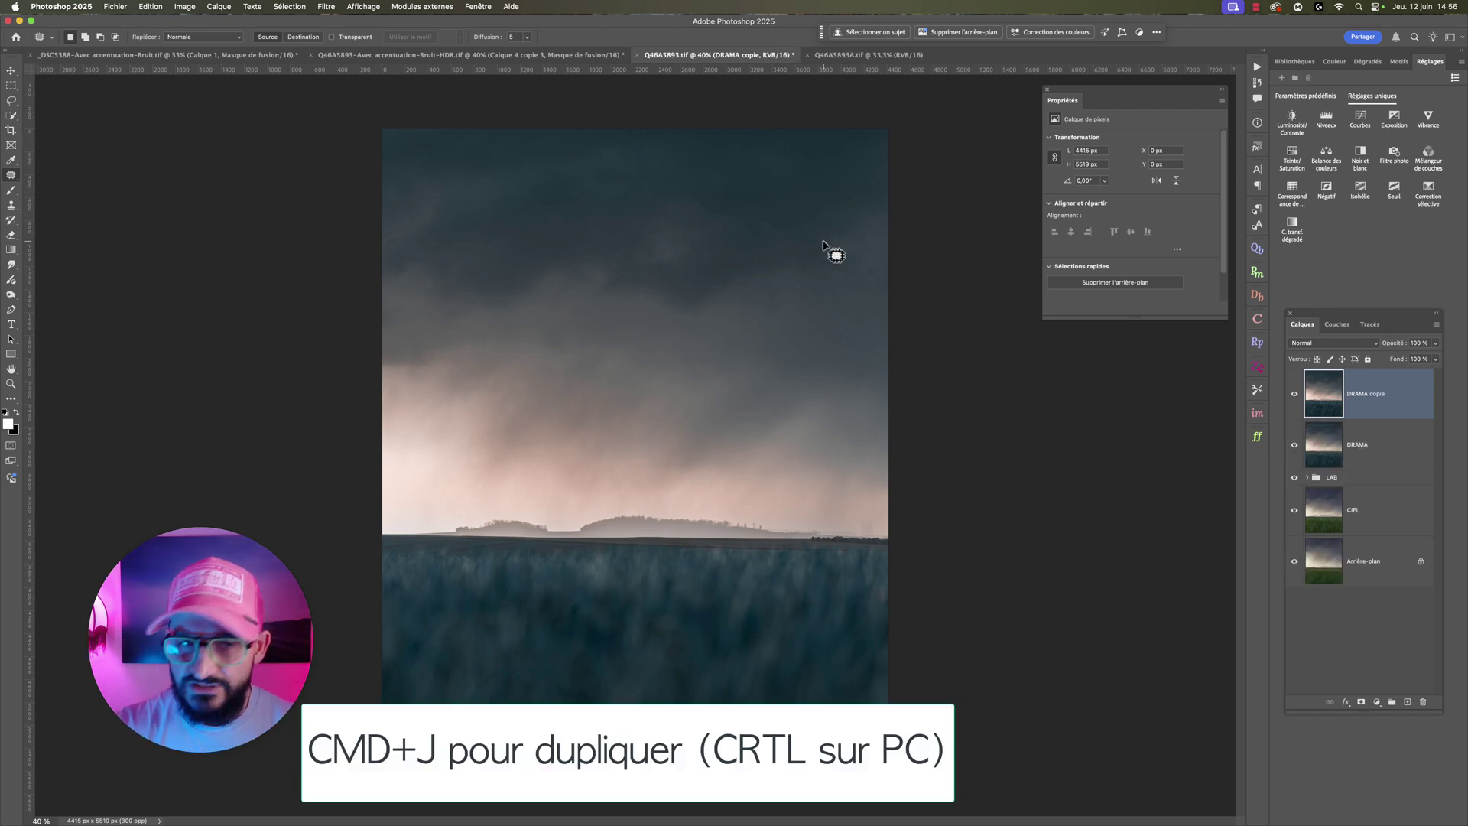
# Step: Open the copy in Luminar Neo and set the Mystique amount to 12
pyautogui.click(326, 7)
pyautogui.moveTo(355, 321)
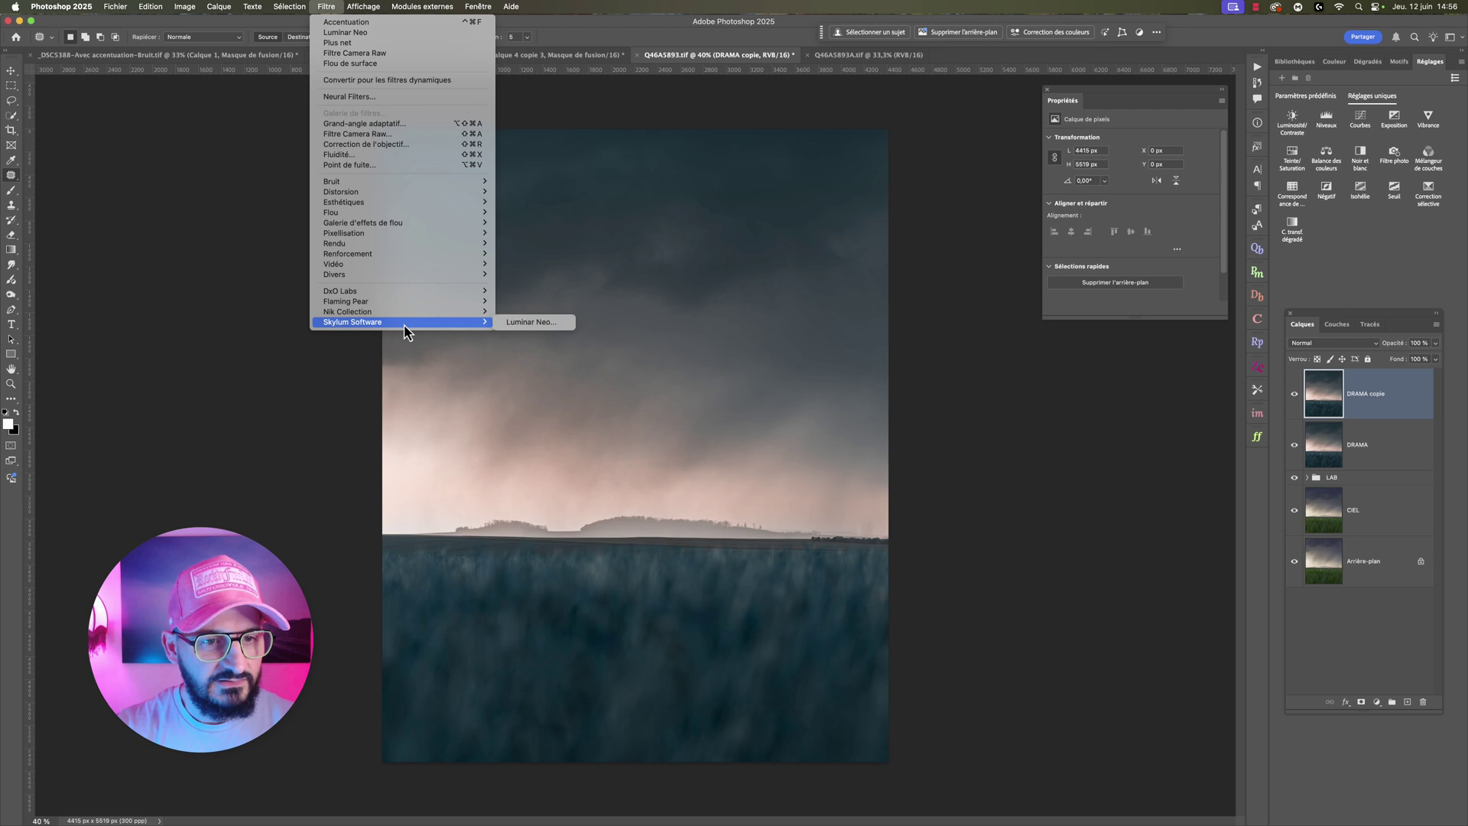
pyautogui.click(550, 322)
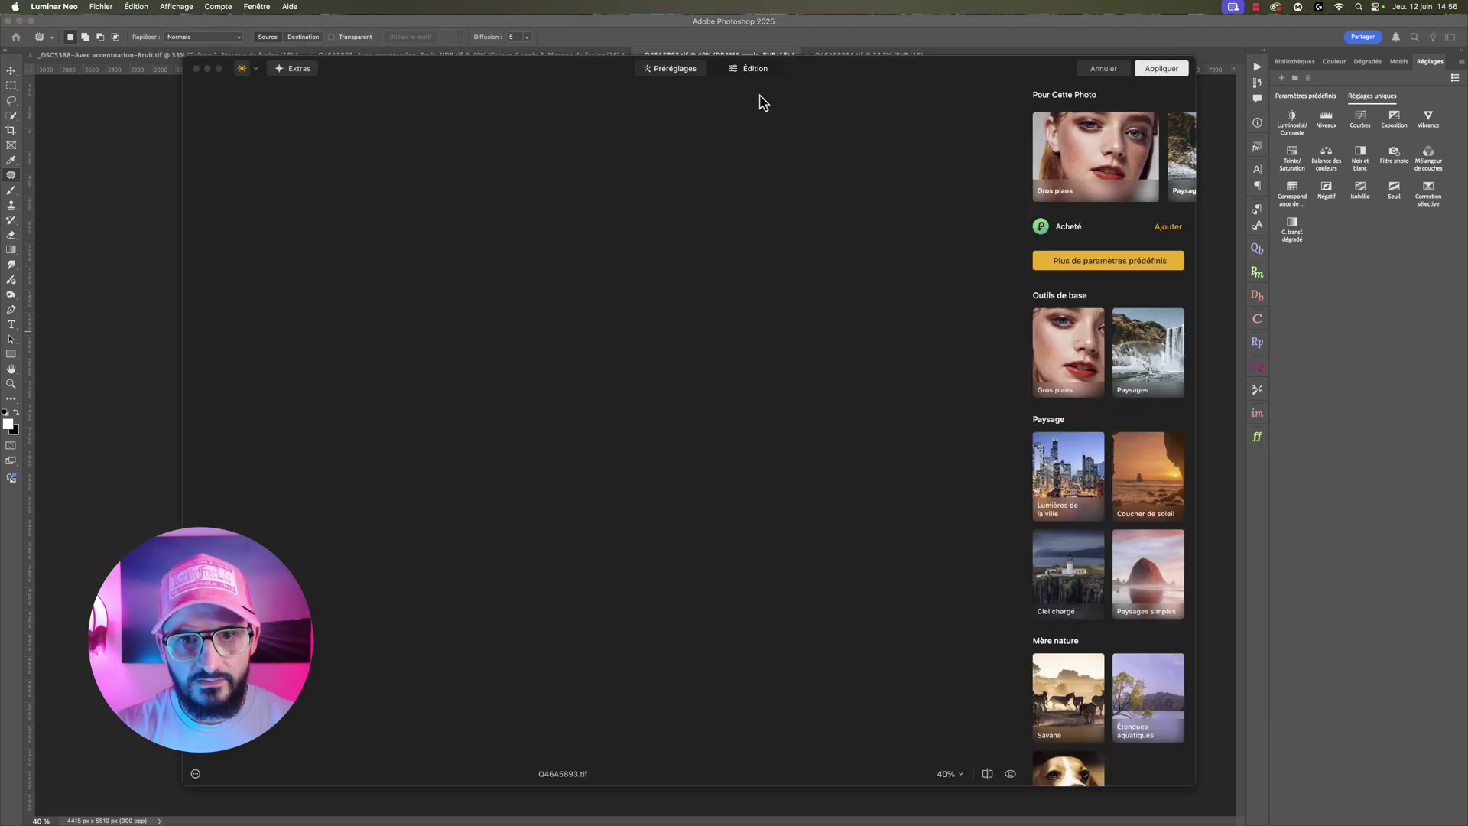
pyautogui.click(751, 71)
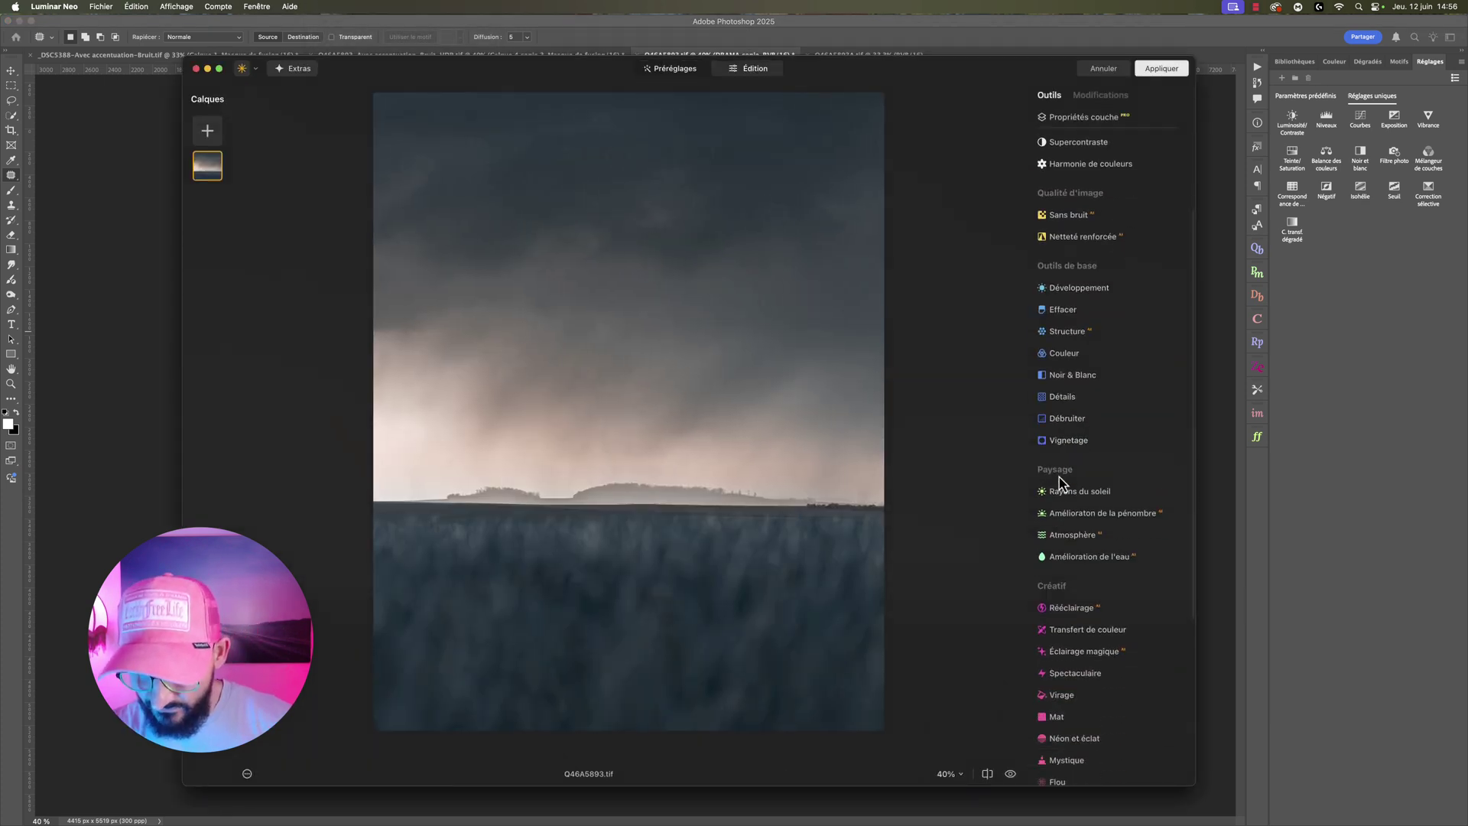
pyautogui.scroll(-3, 1061, 483)
pyautogui.scroll(-2, 1102, 485)
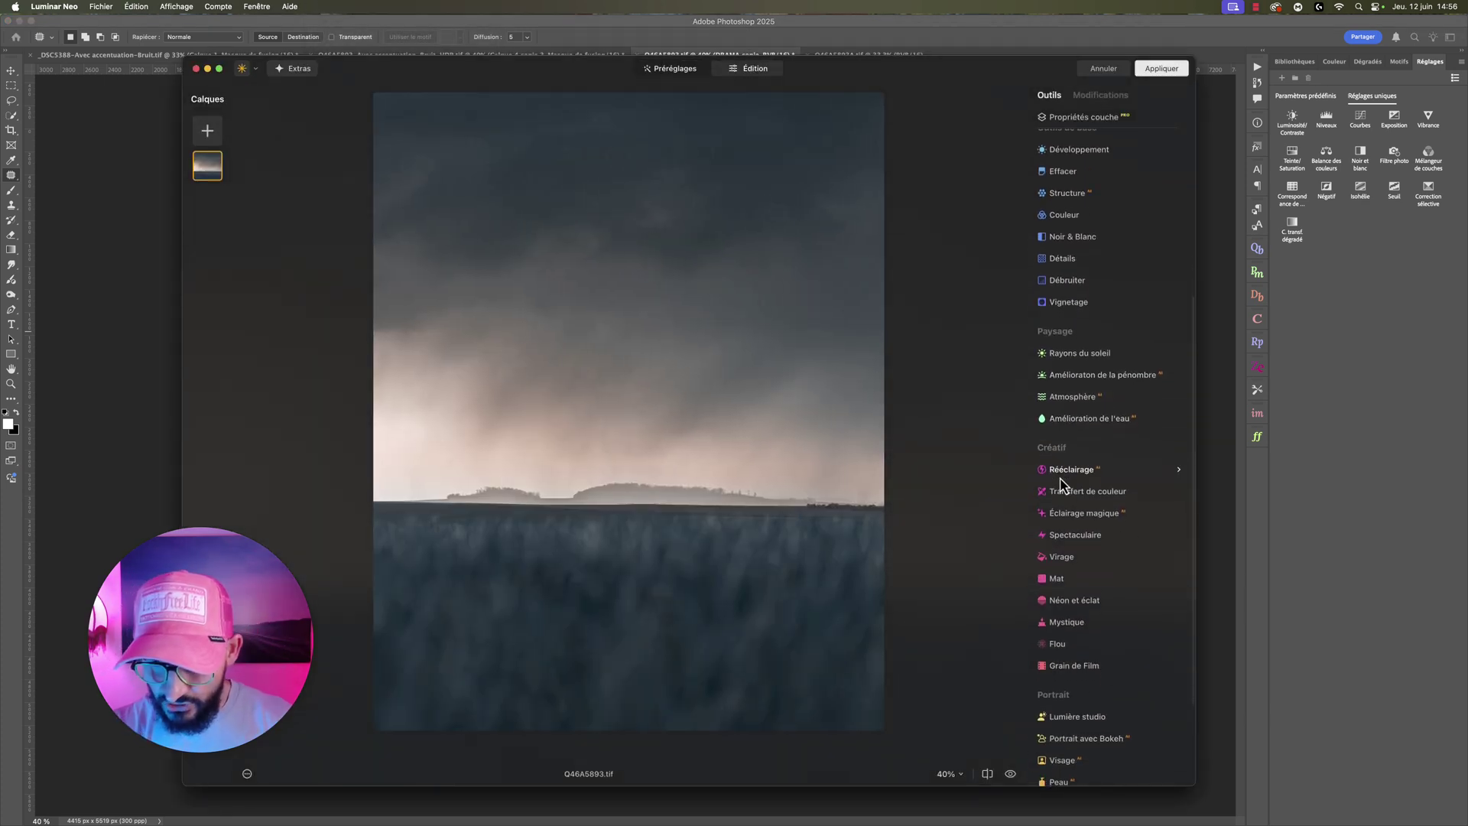
pyautogui.click(1071, 625)
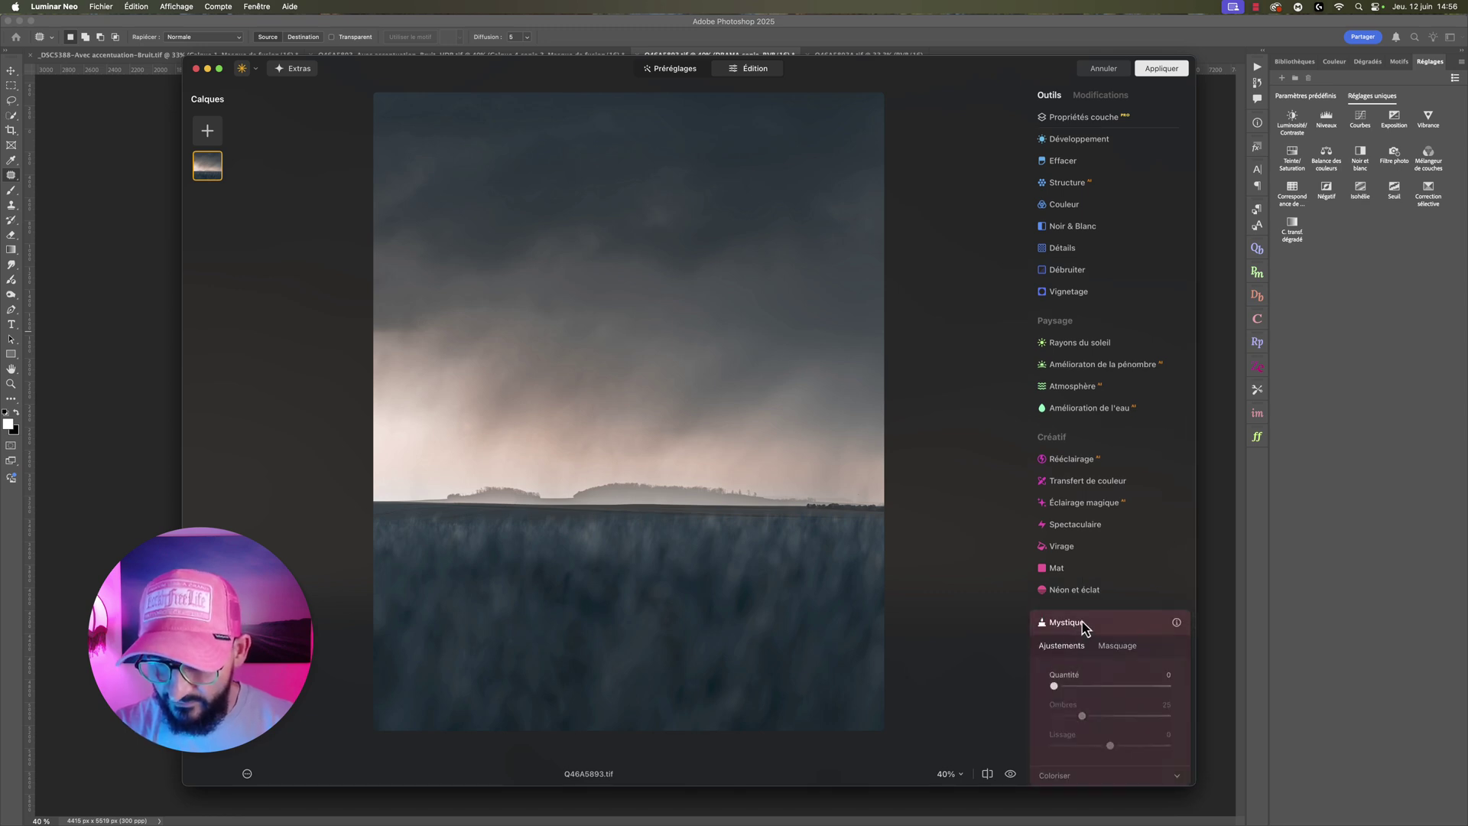
pyautogui.moveTo(1053, 687); pyautogui.dragTo(1059, 687)
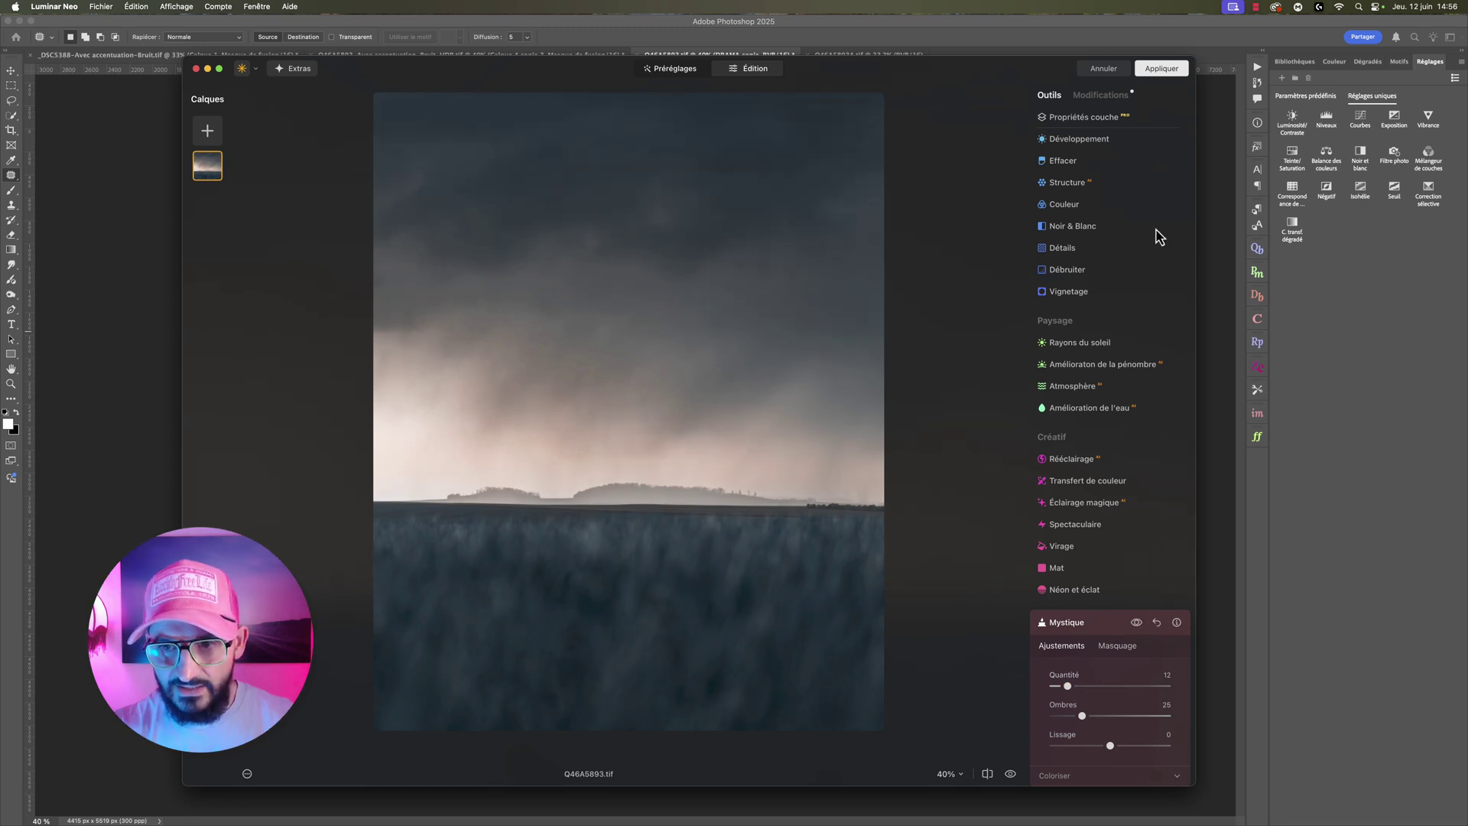
# Step: Set the Éclat glow to Effet Orton with amount 10 and apply it back to Photoshop
pyautogui.scroll(5, 1063, 240)
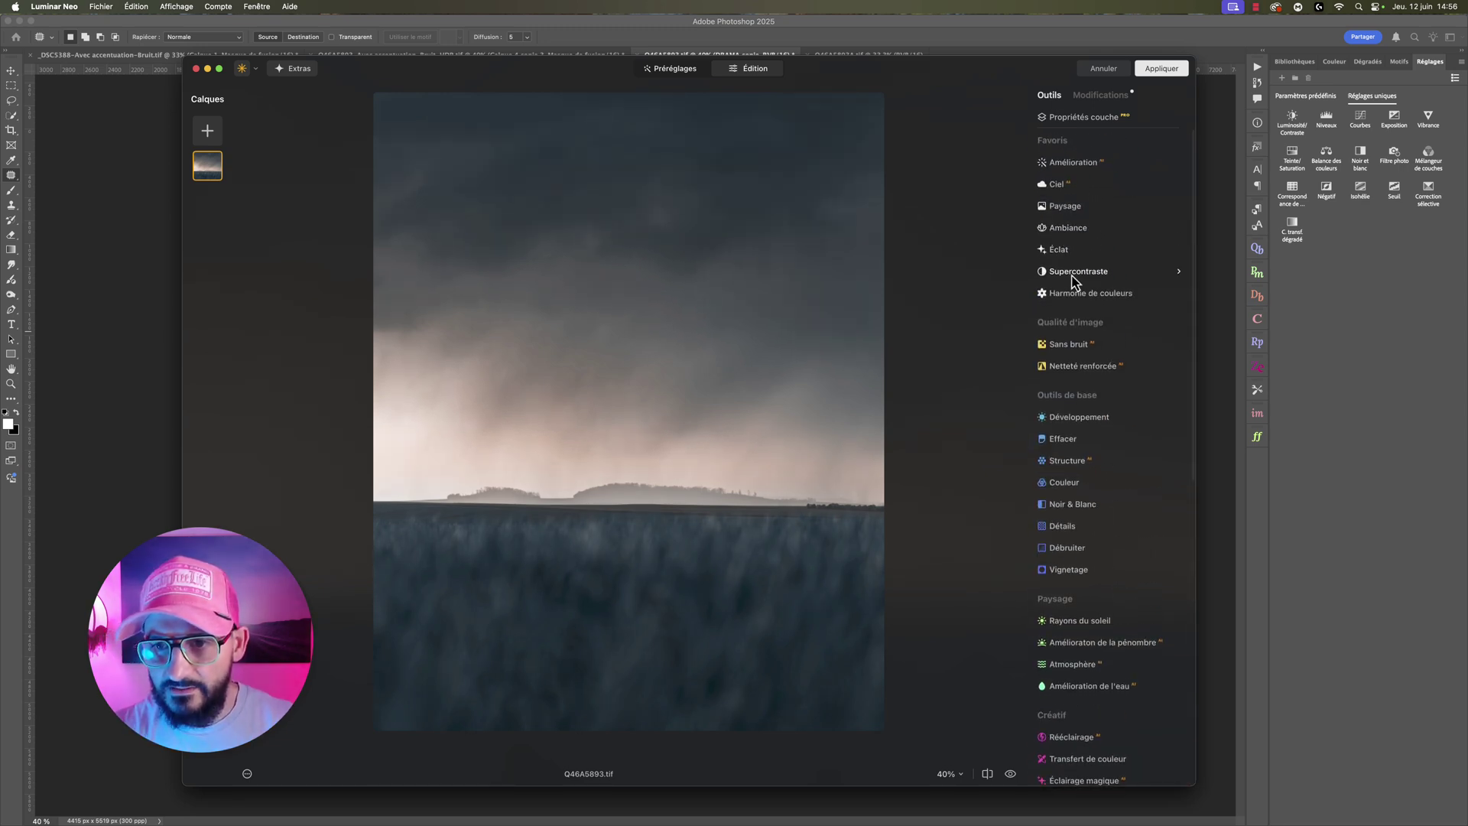
pyautogui.click(1060, 252)
pyautogui.click(1109, 313)
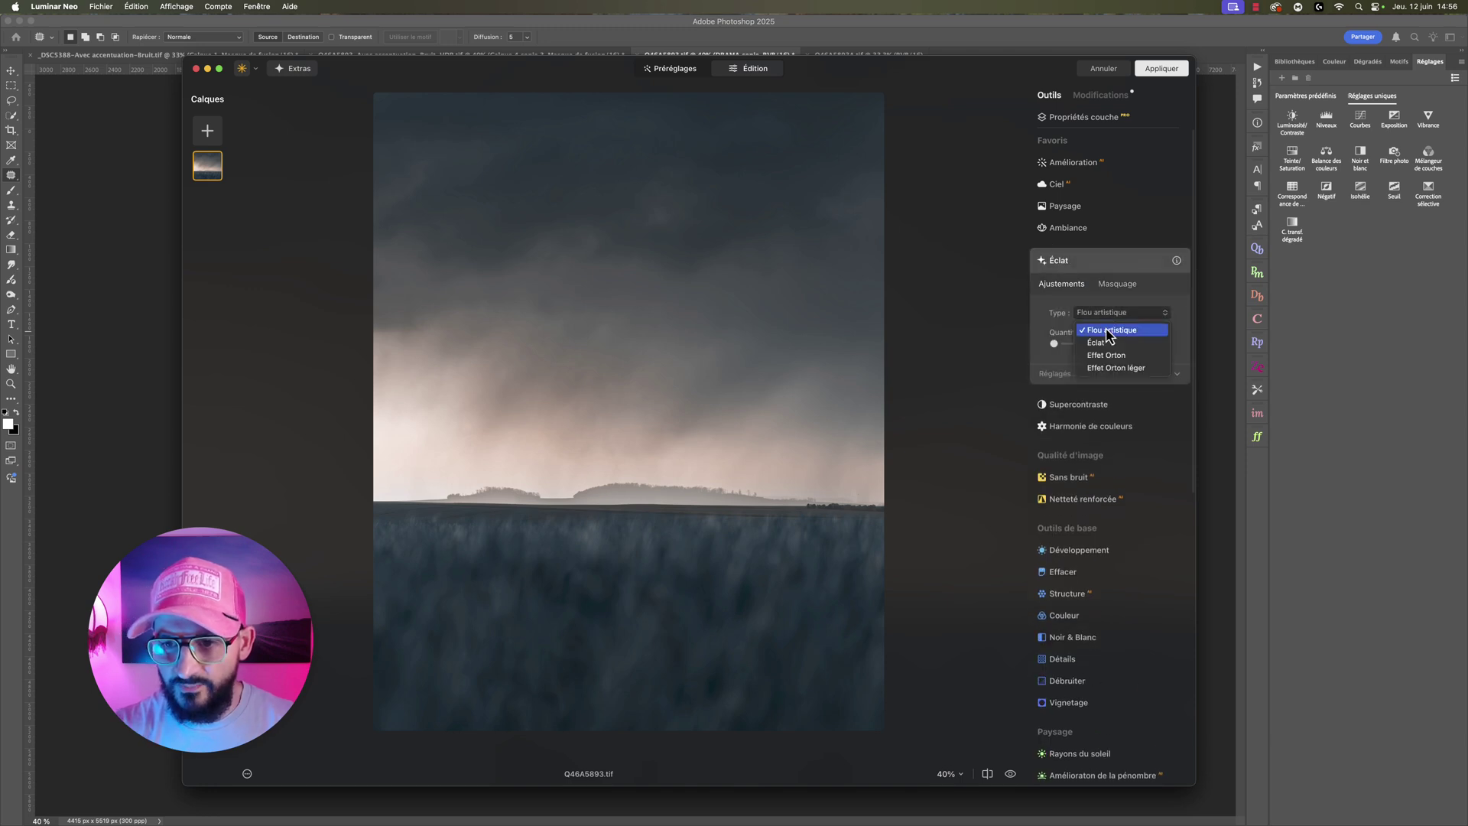
pyautogui.click(1111, 355)
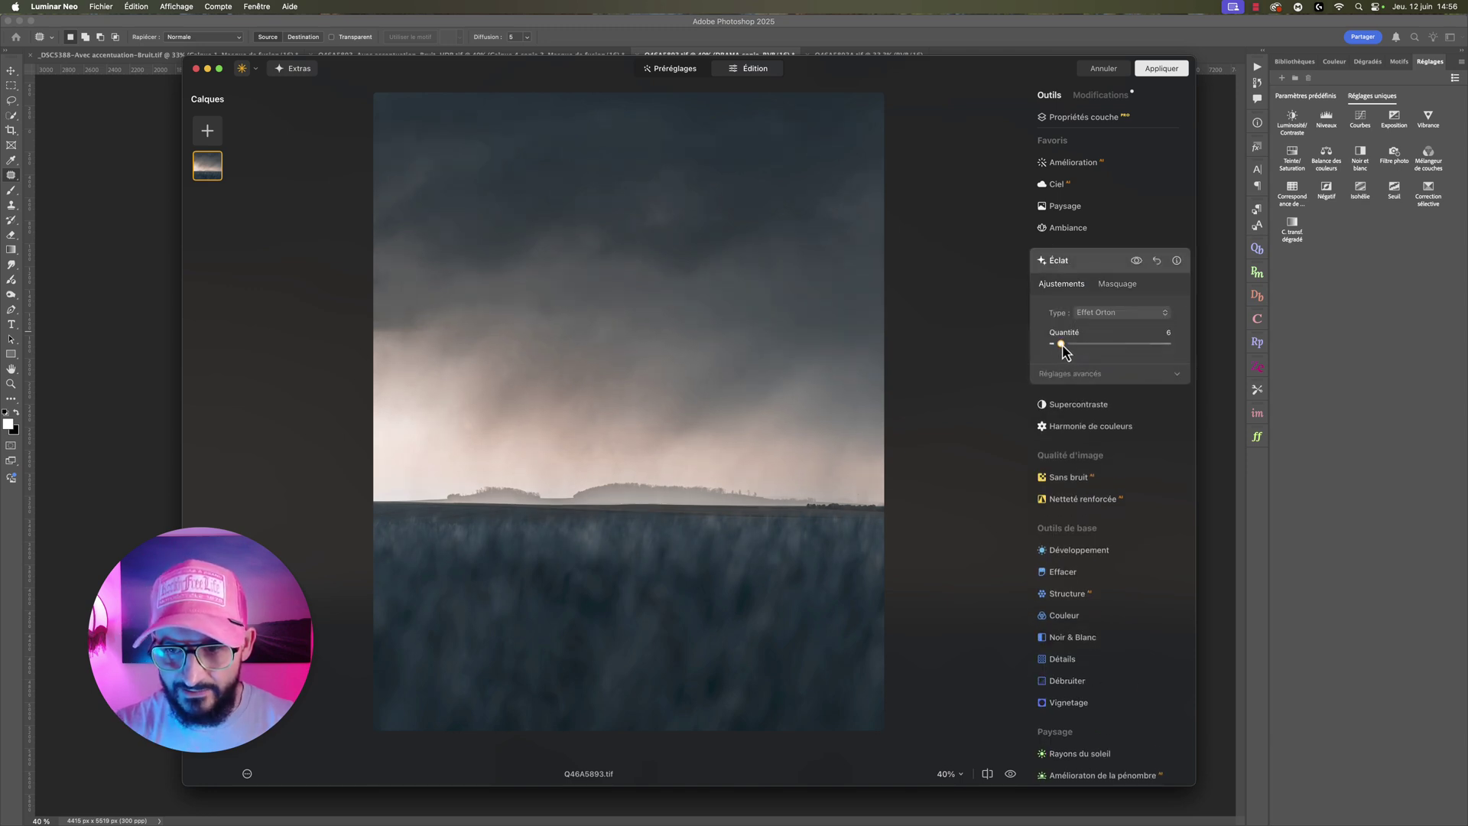
pyautogui.moveTo(1063, 345); pyautogui.dragTo(1066, 345)
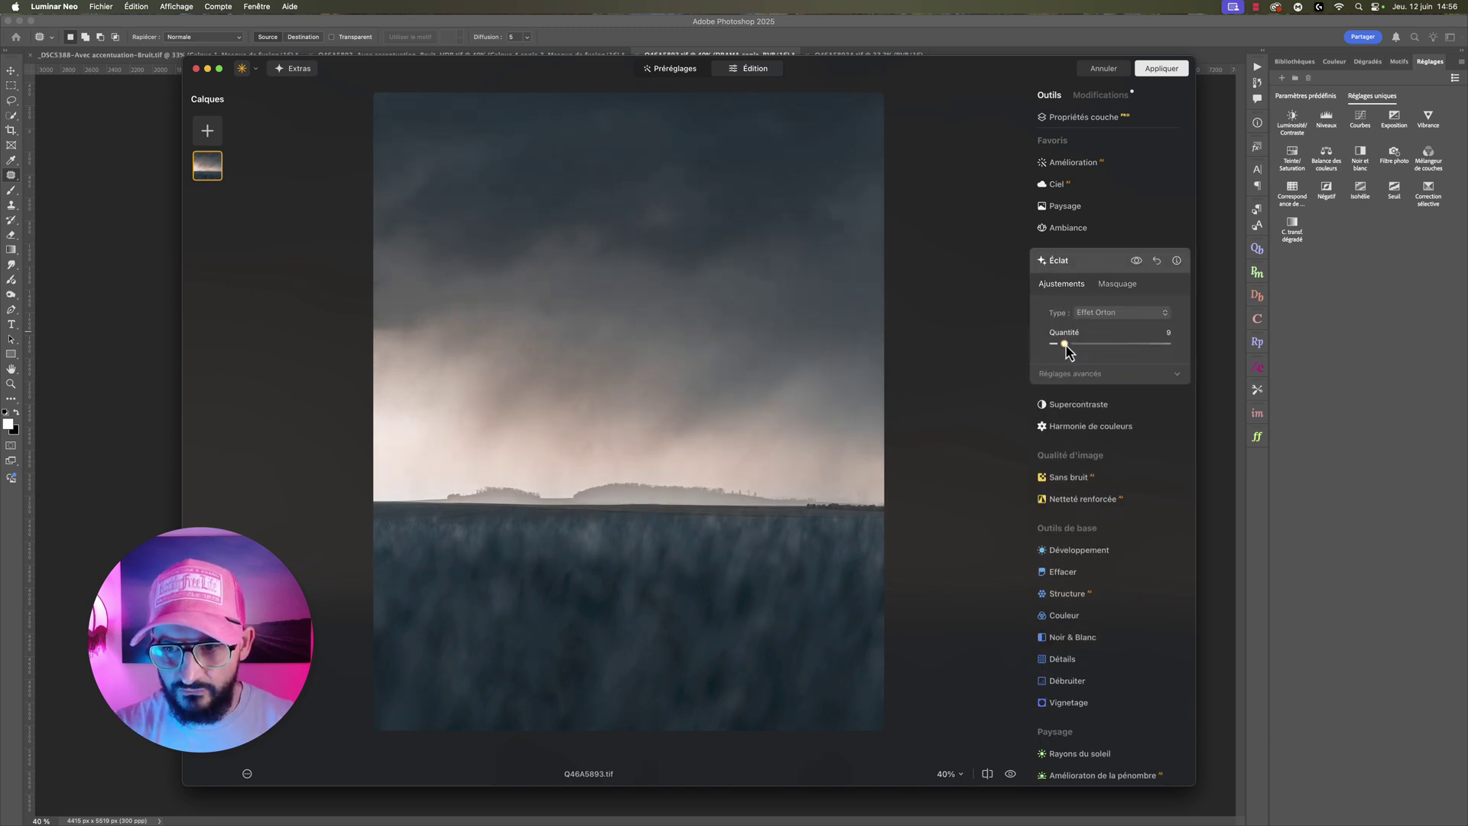
pyautogui.click(1137, 260)
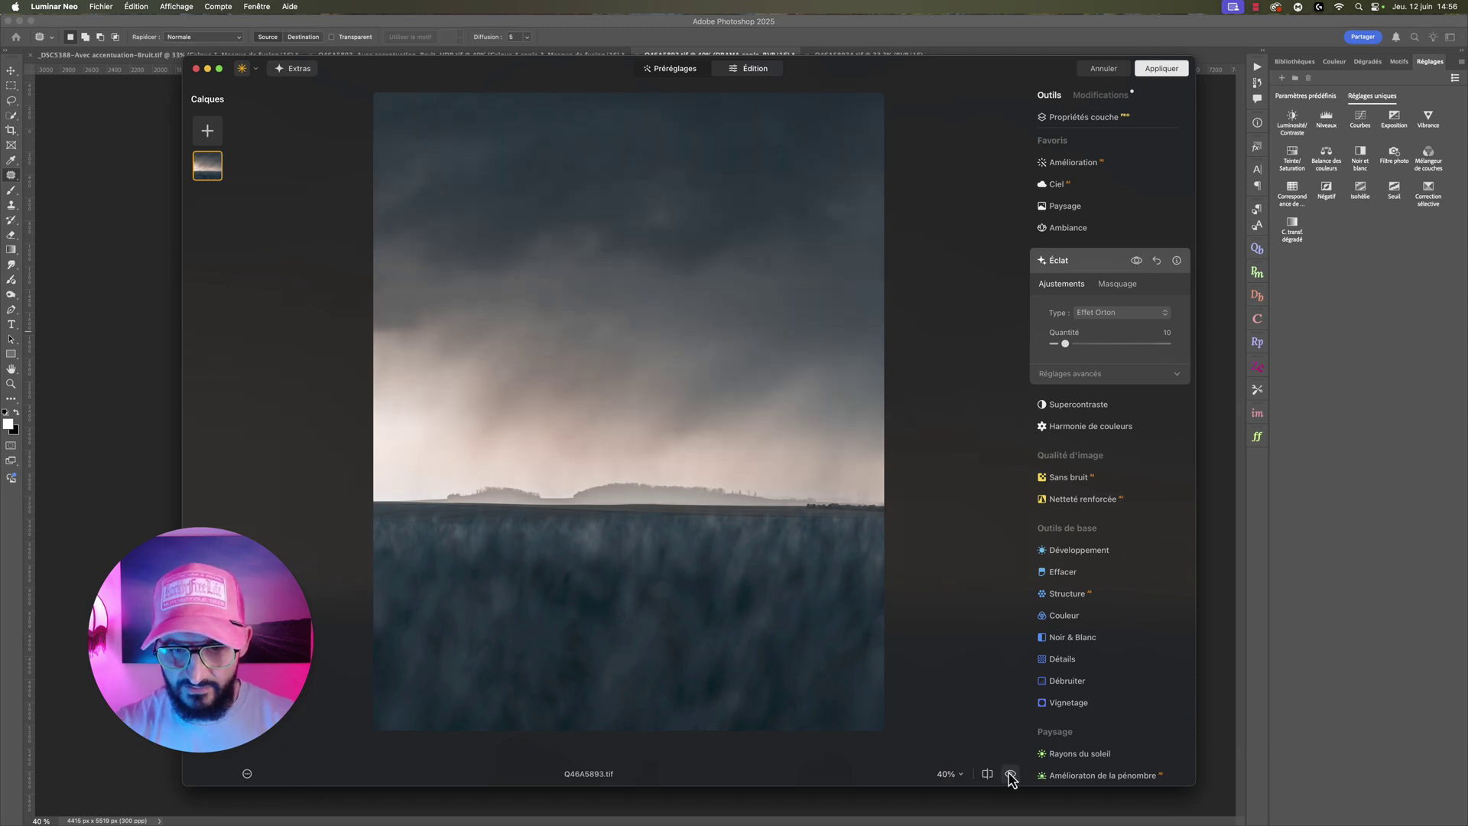
pyautogui.press('Return')
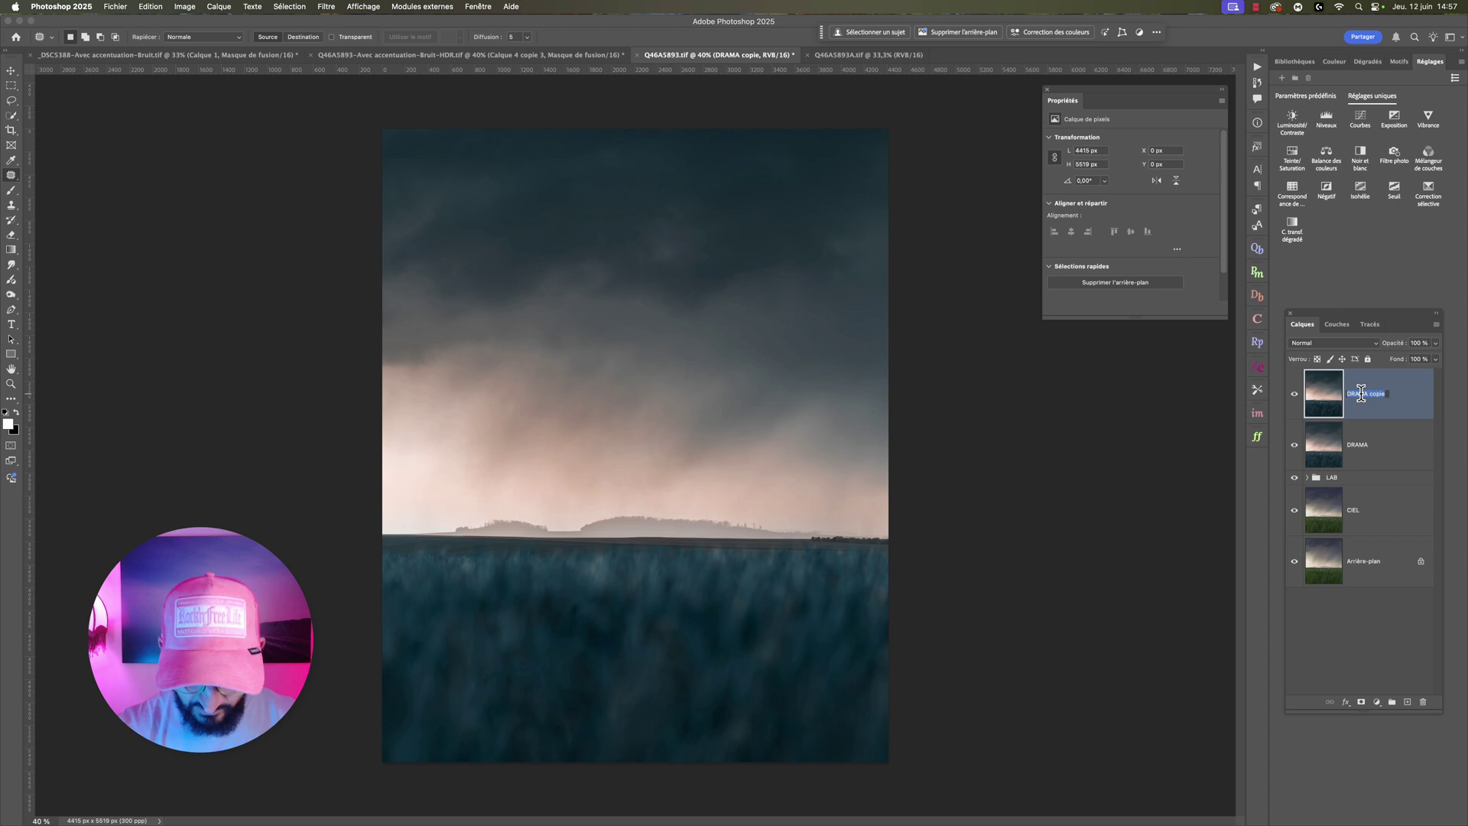
# Step: Rename the glowed copy ORTON and toggle its visibility to compare with and without glow
pyautogui.write('ORTON')
pyautogui.press('Return')
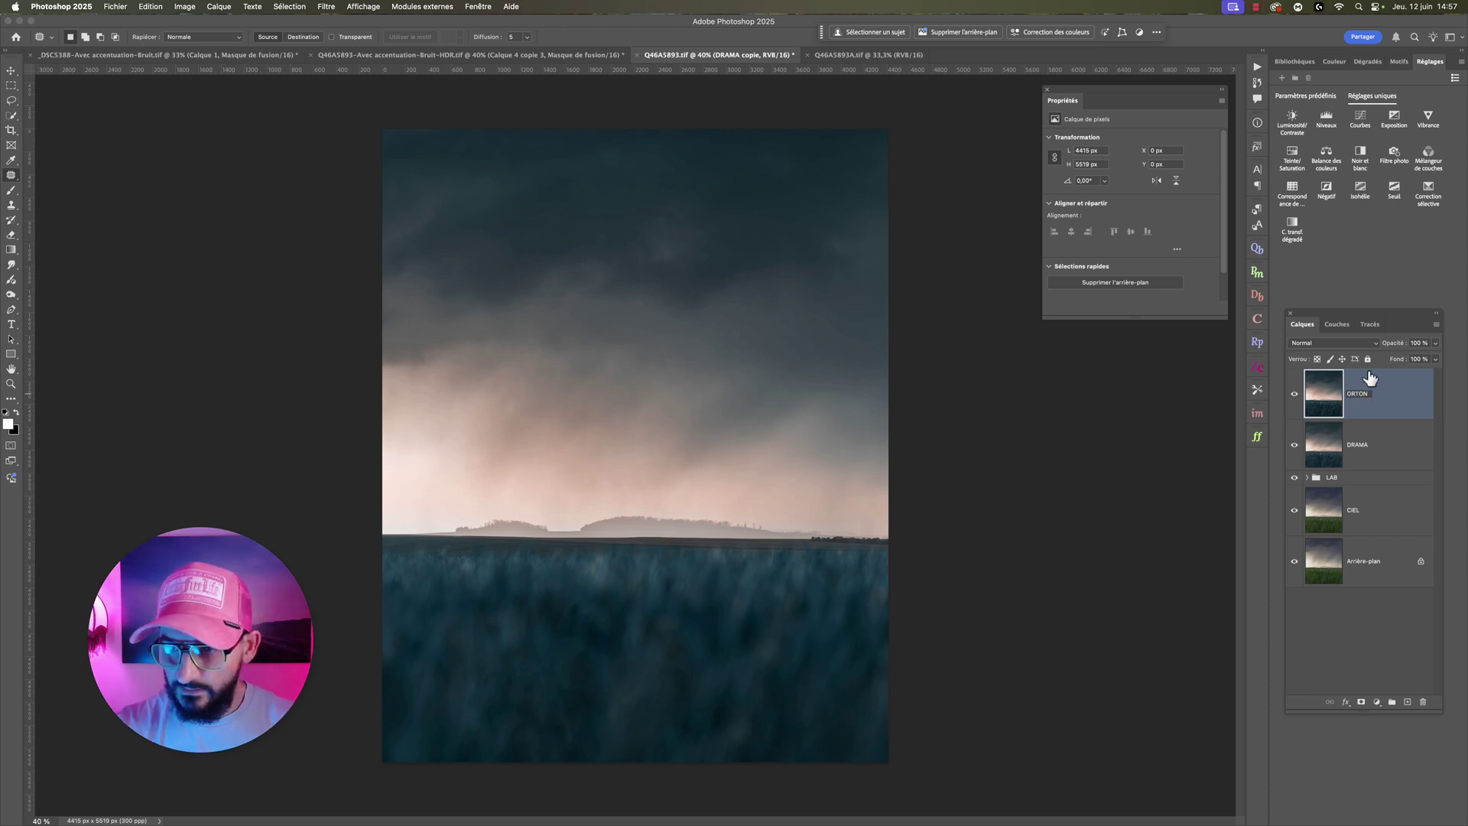
pyautogui.click(1295, 395)
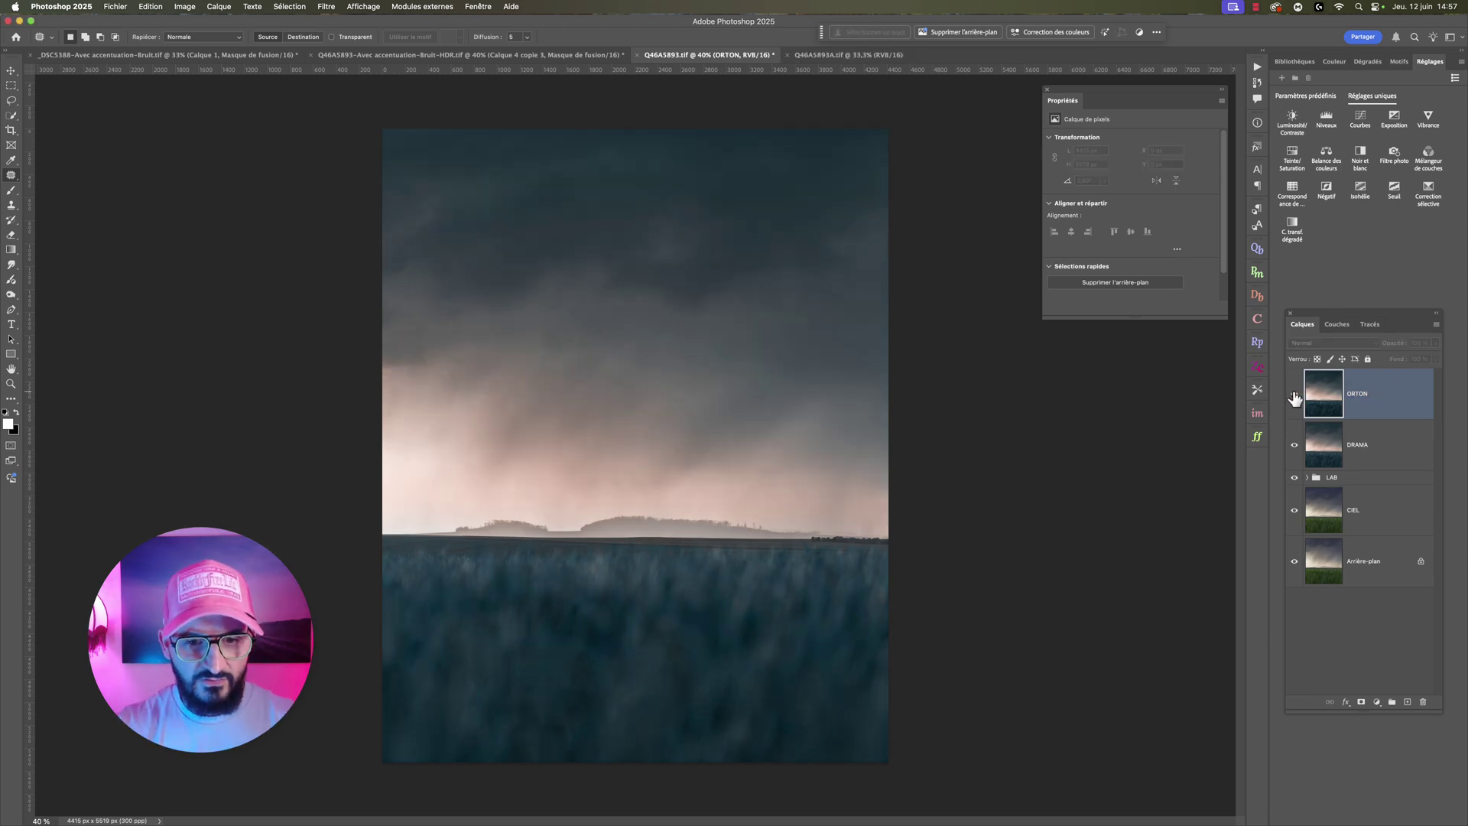
pyautogui.click(1294, 397)
pyautogui.click(1295, 396)
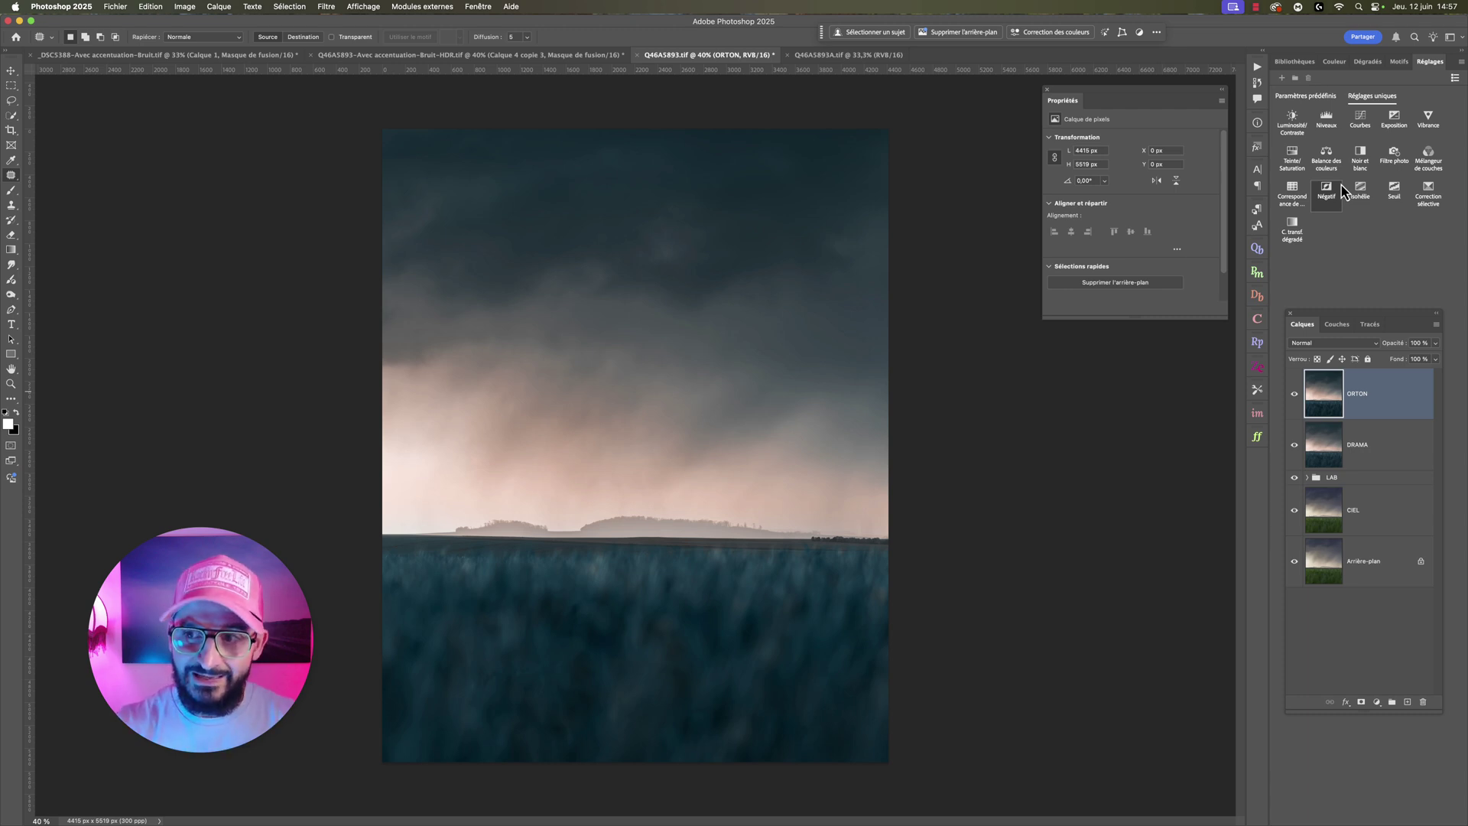
# Step: Add a Hue/Saturation layer on Cyans with Saturation -13 and Lightness -31, and compare it
pyautogui.click(1294, 156)
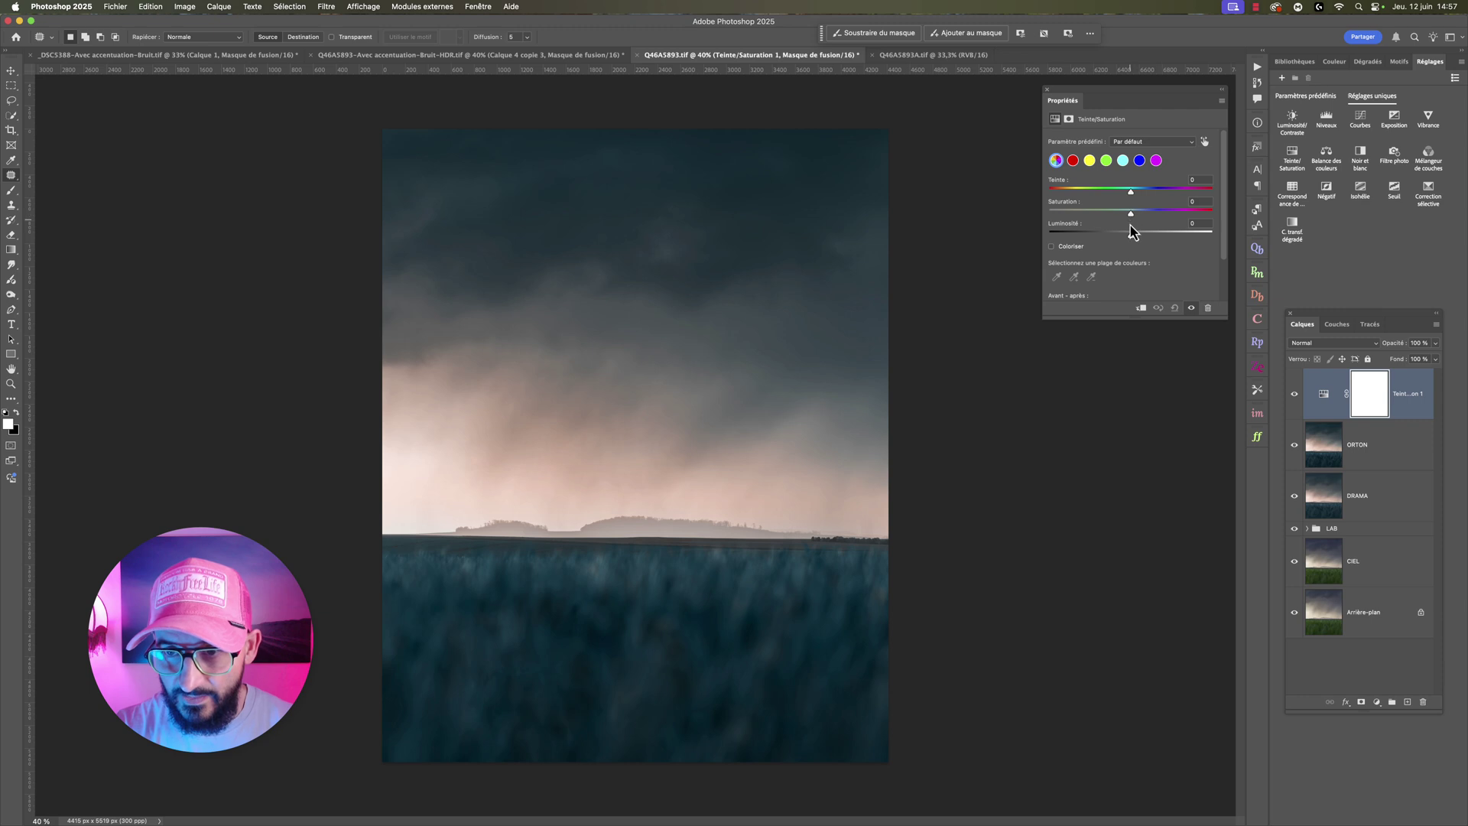
pyautogui.click(1123, 161)
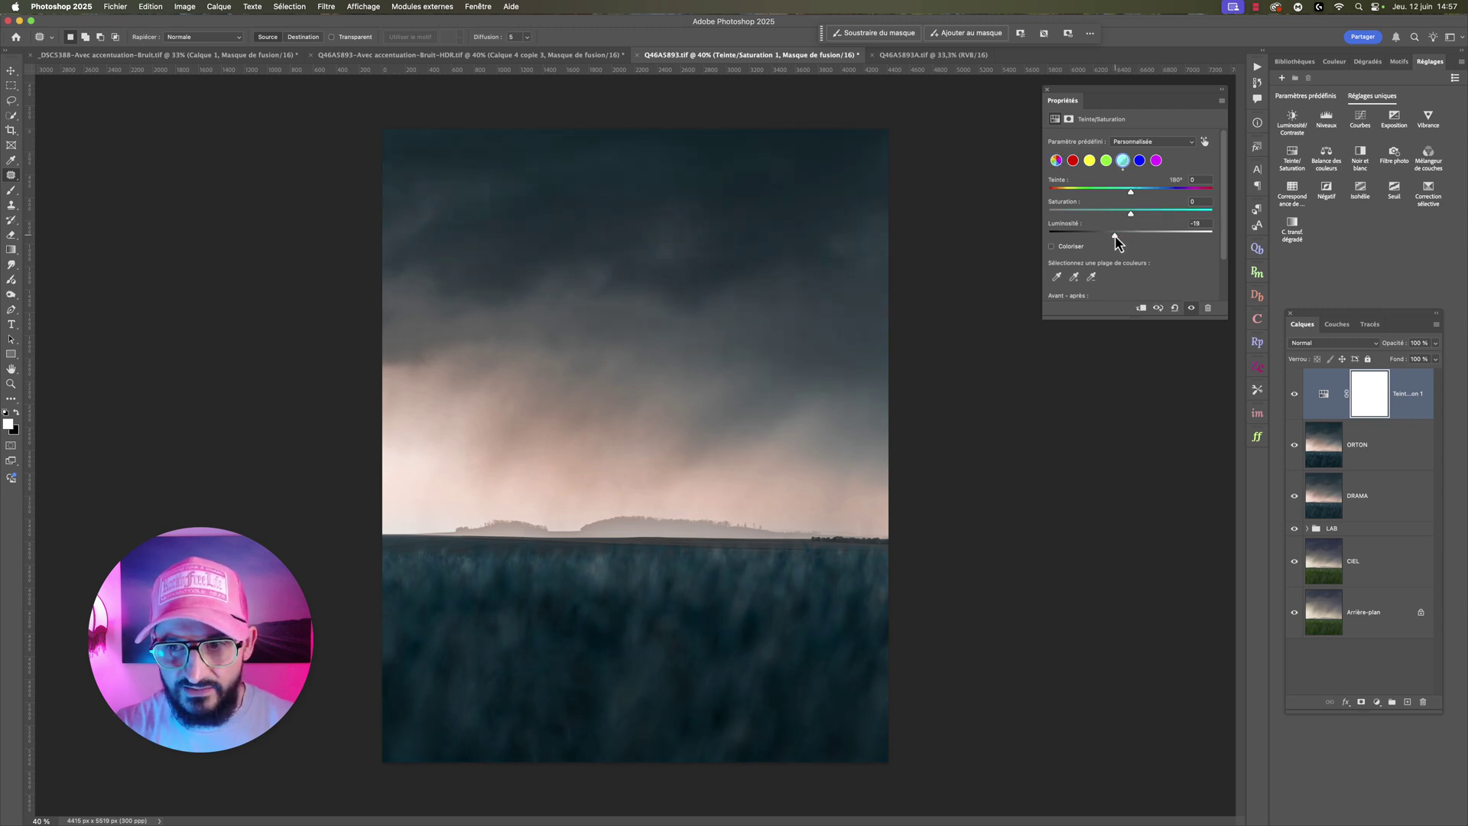
pyautogui.click(1140, 161)
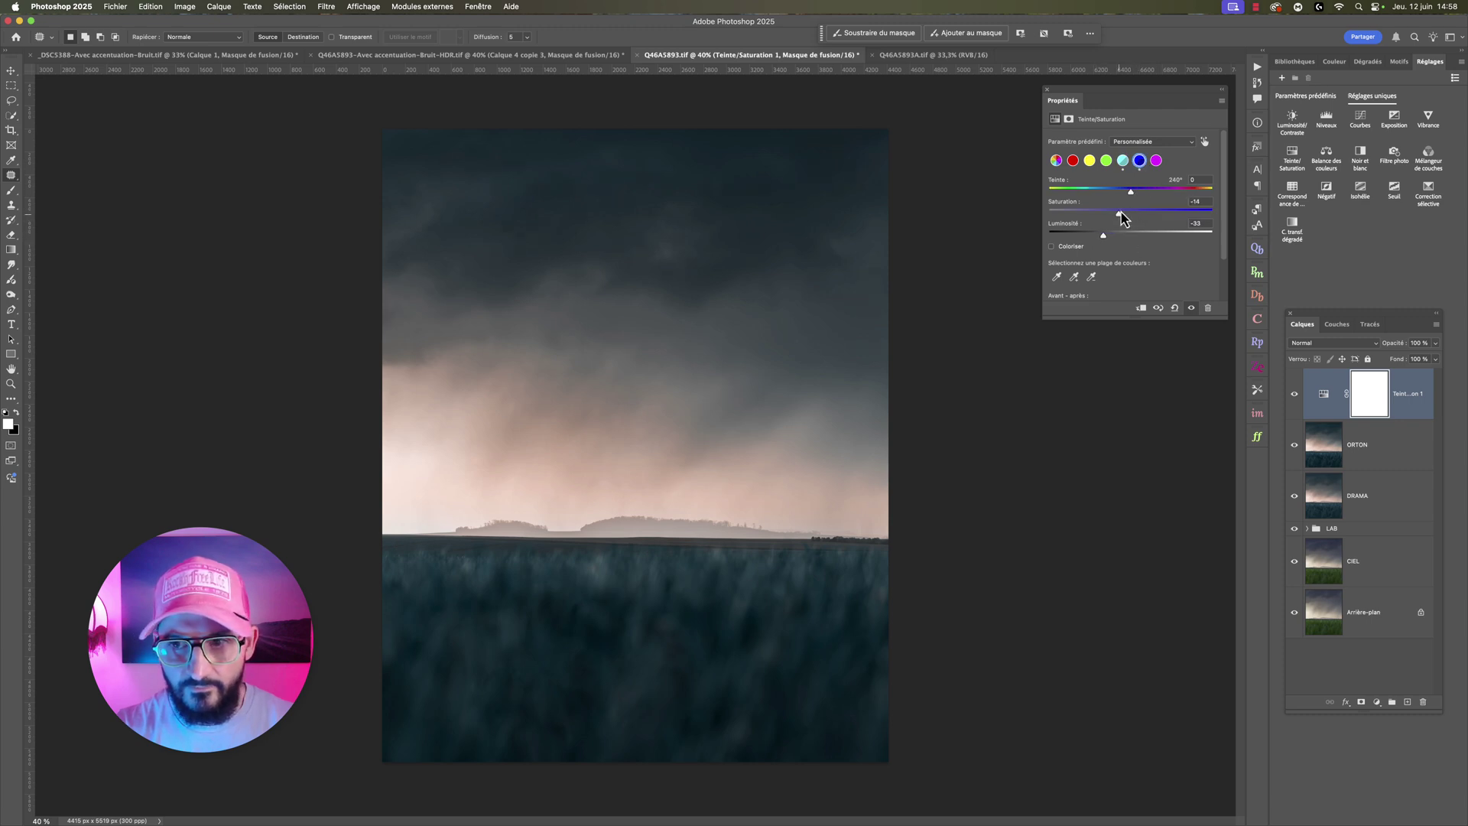
pyautogui.click(1123, 162)
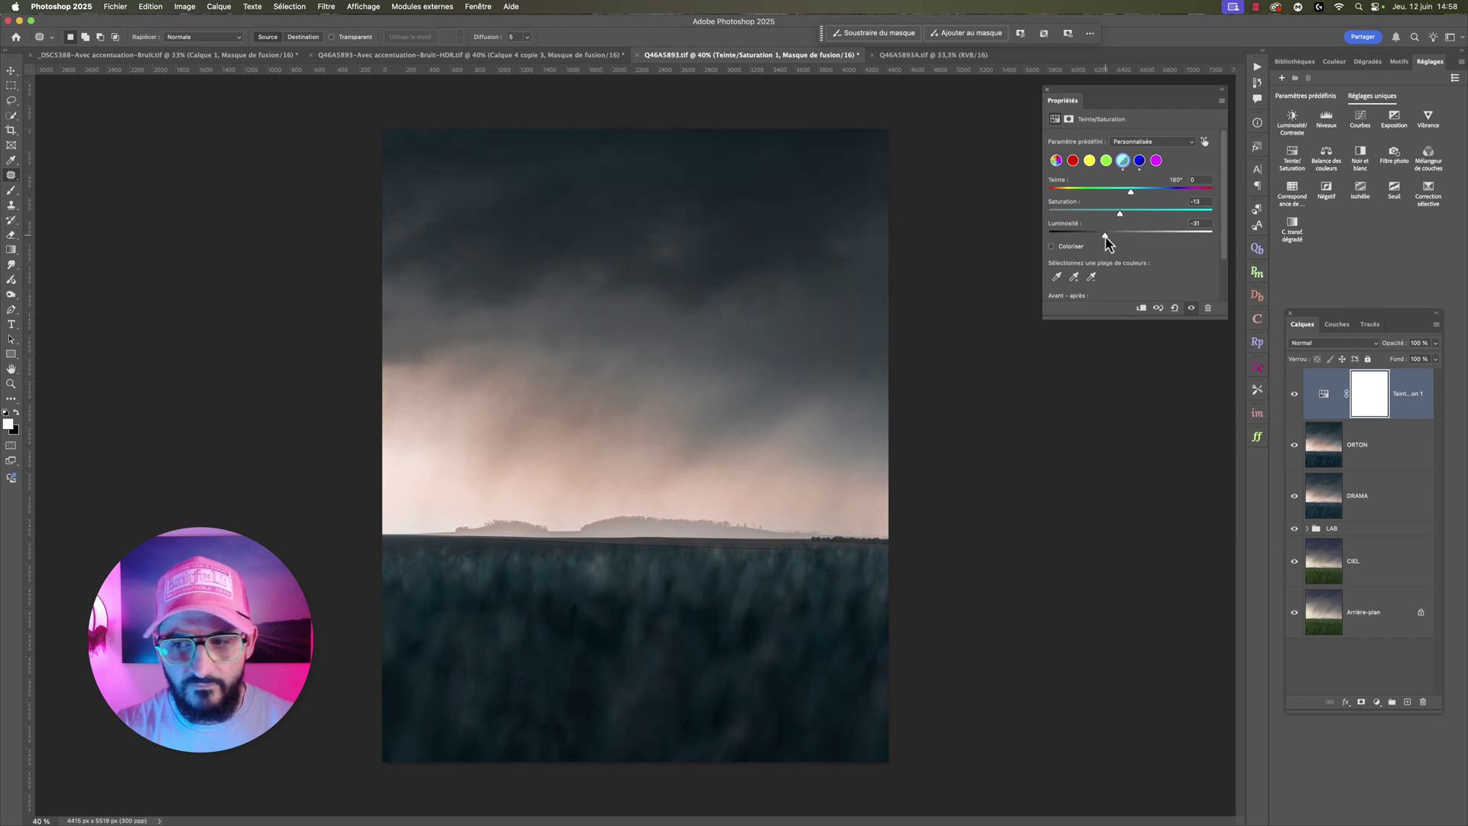
pyautogui.click(1295, 395)
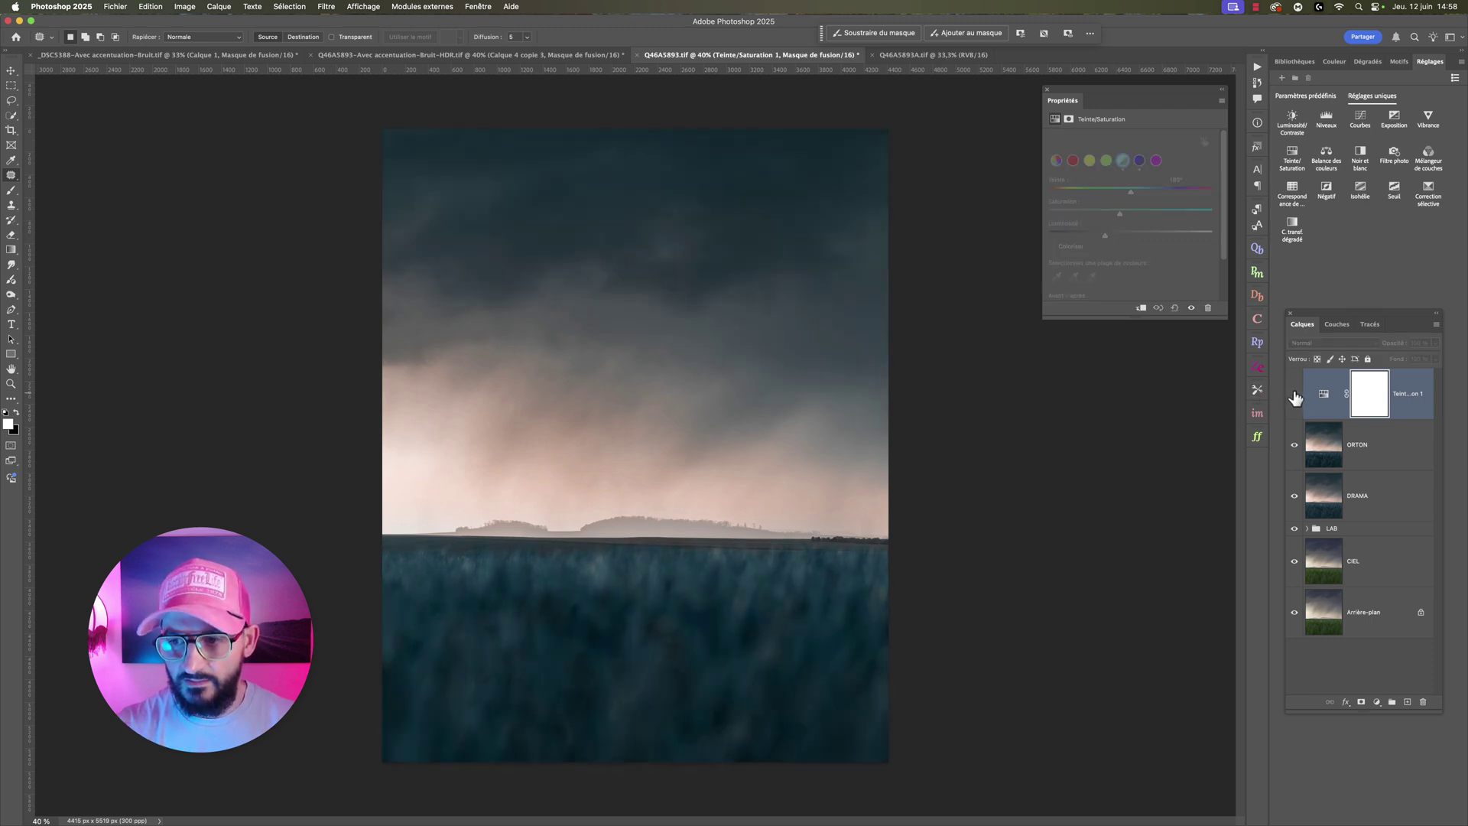
pyautogui.click(1295, 446)
pyautogui.click(1295, 445)
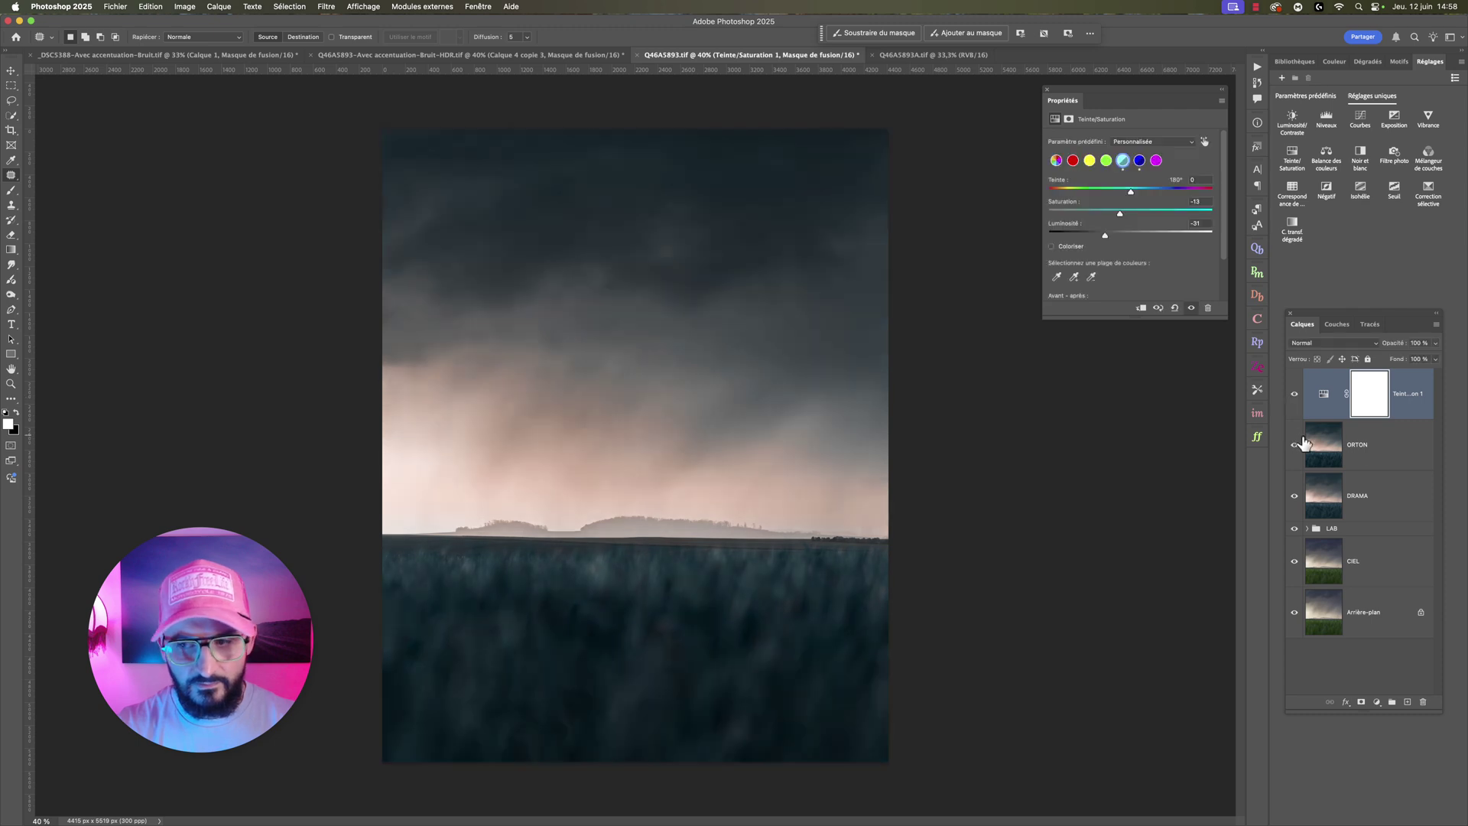
# Step: Merge the cyan correction down into ORTON and keep the layer name ORTON
pyautogui.click(1408, 436)
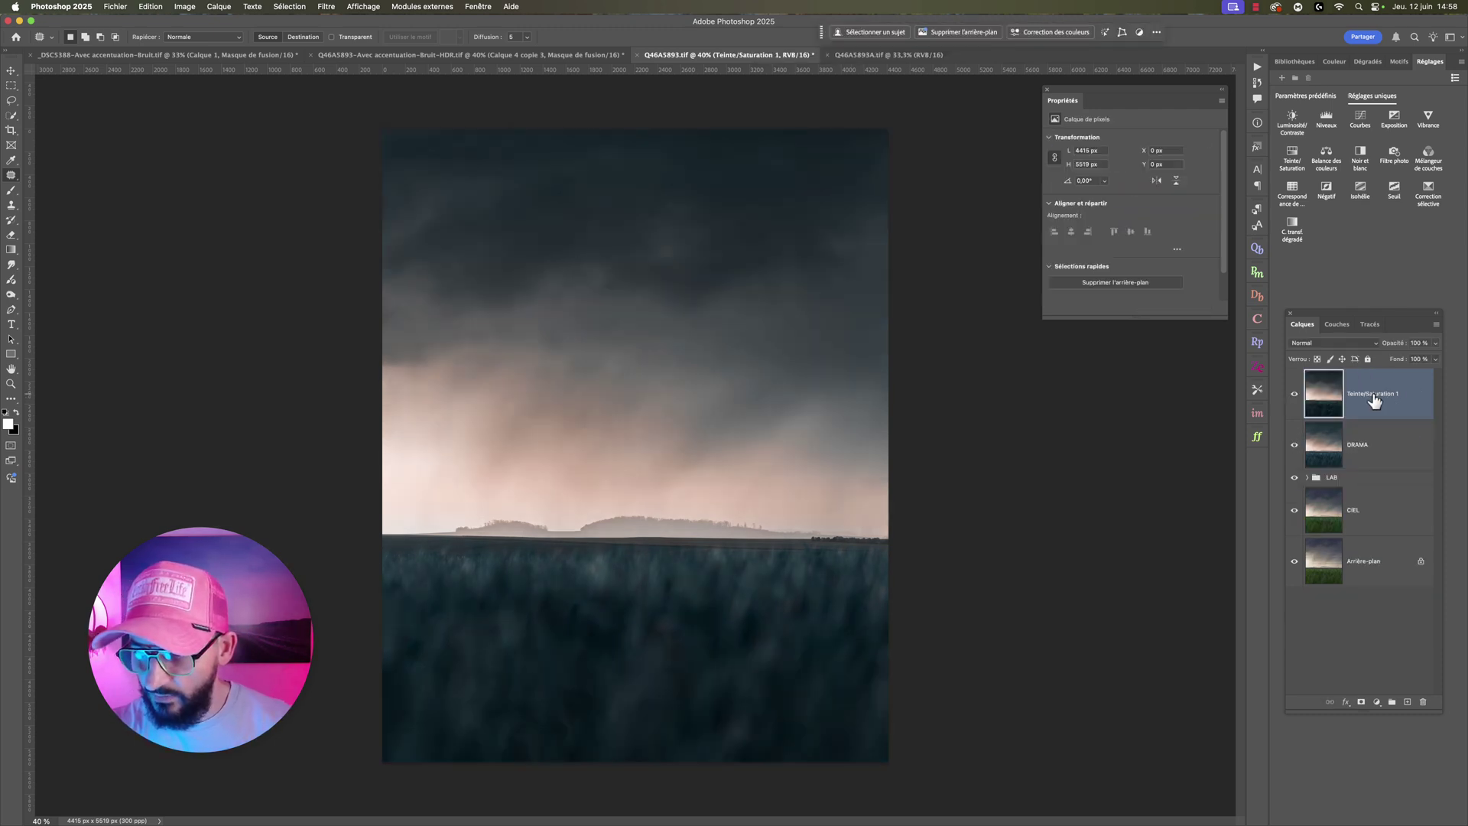
pyautogui.doubleClick(1377, 398)
pyautogui.write('ORTON')
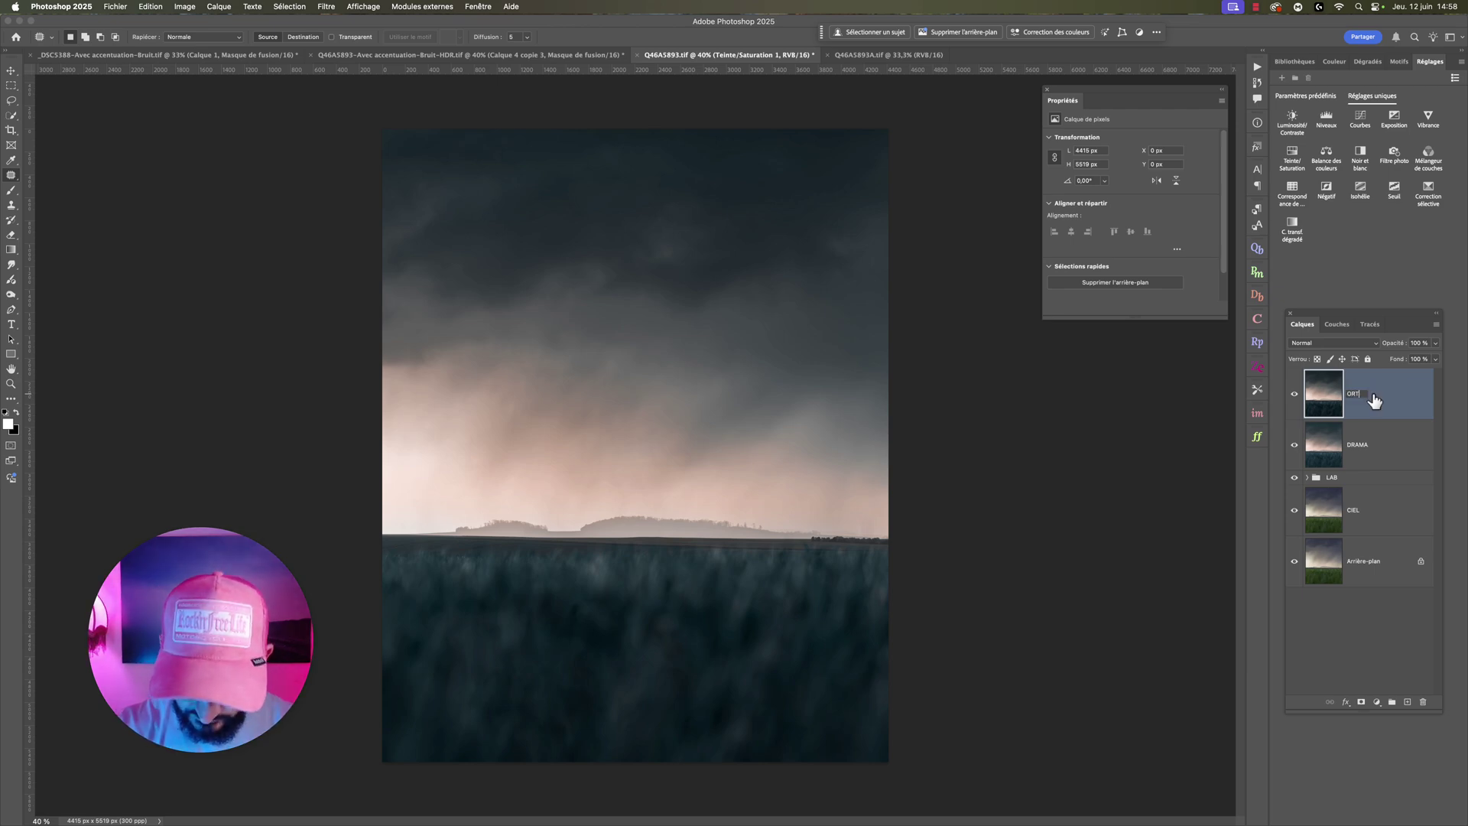
pyautogui.press('Return')
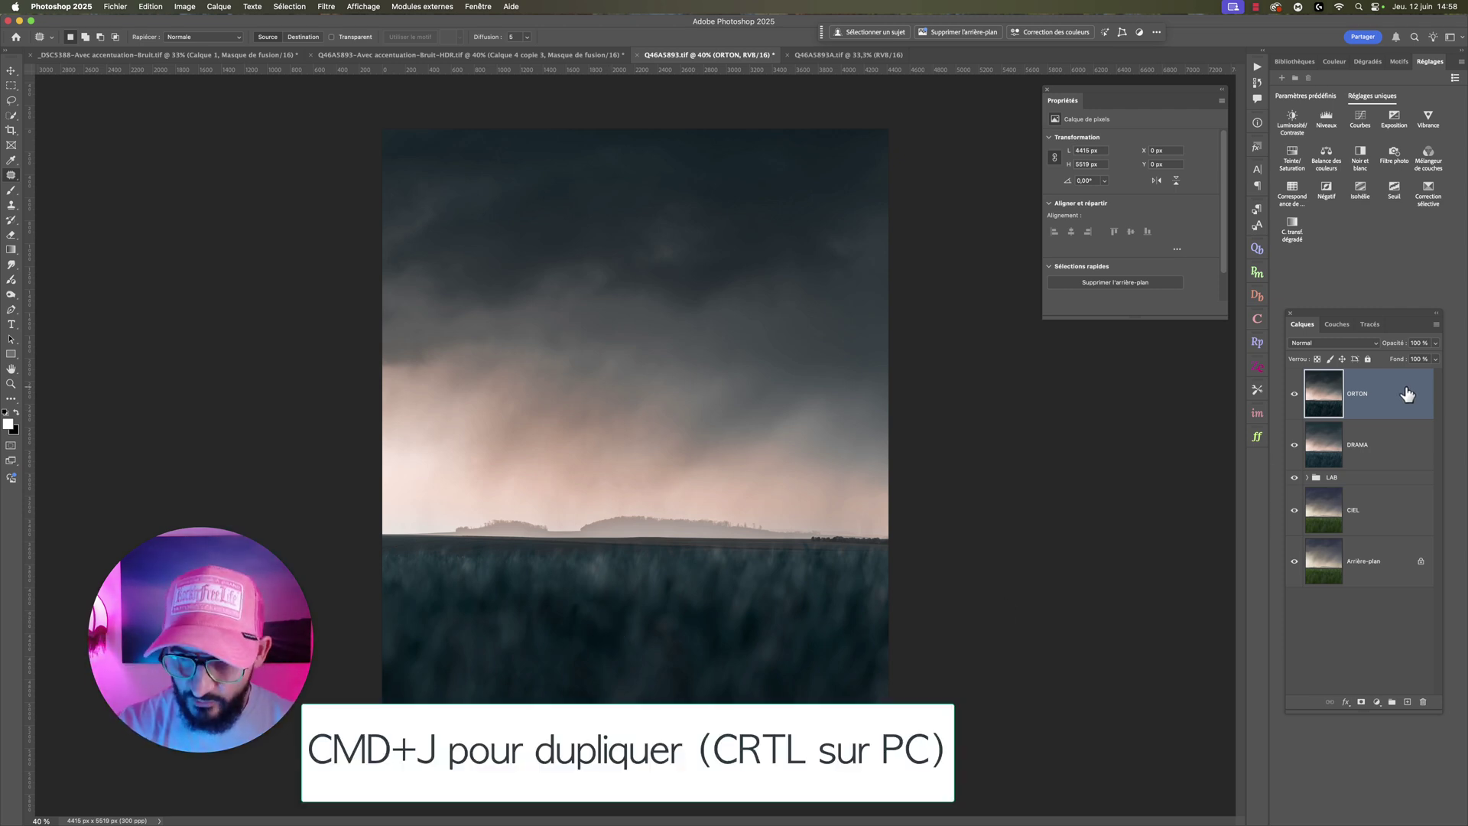
# Step: Duplicate ORTON and apply Unsharp Mask: Amount 25%, Radius 500 px, Threshold 0
pyautogui.press('cmd+j')
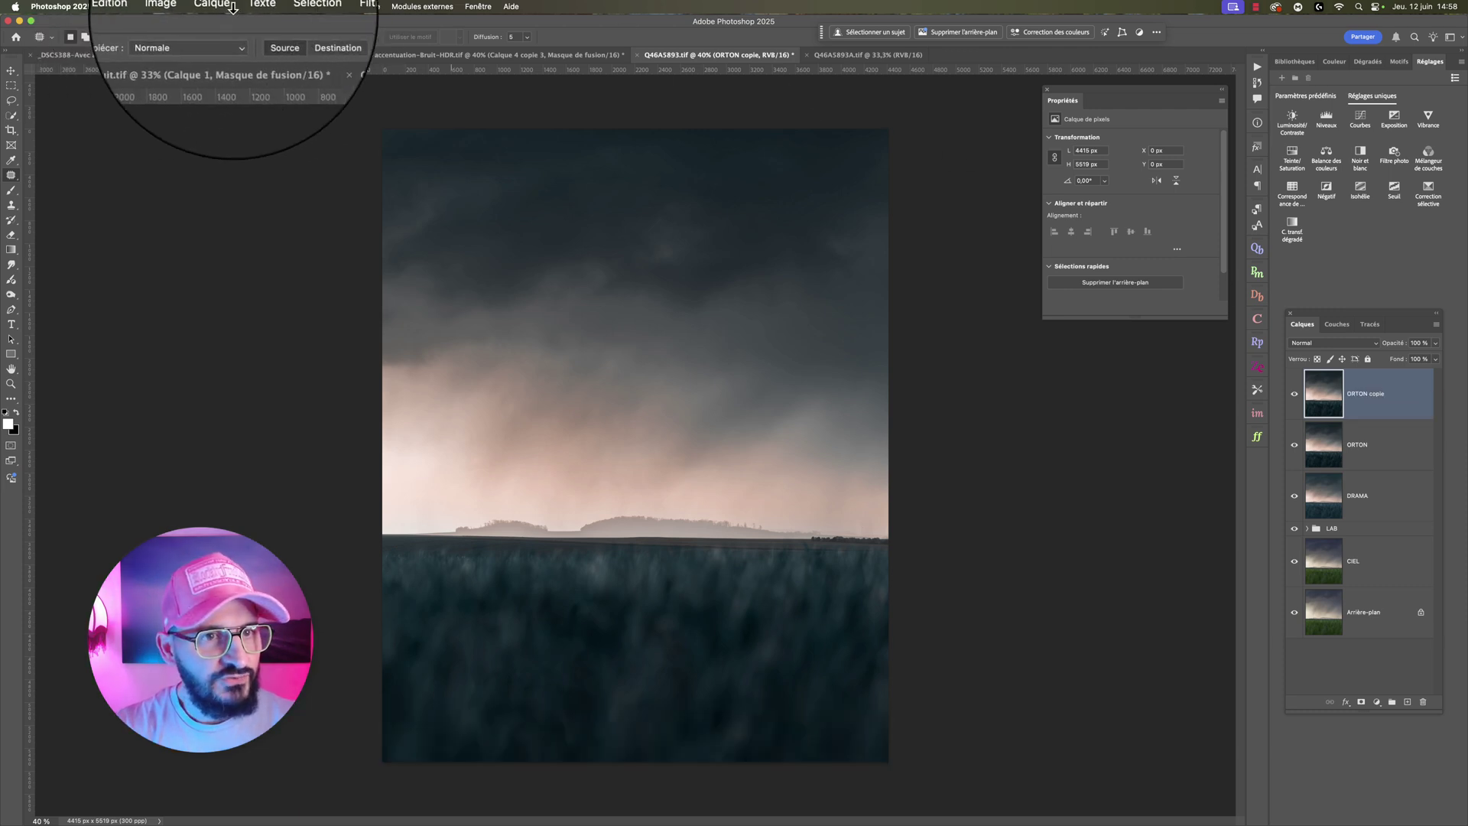
pyautogui.click(326, 8)
pyautogui.moveTo(344, 279)
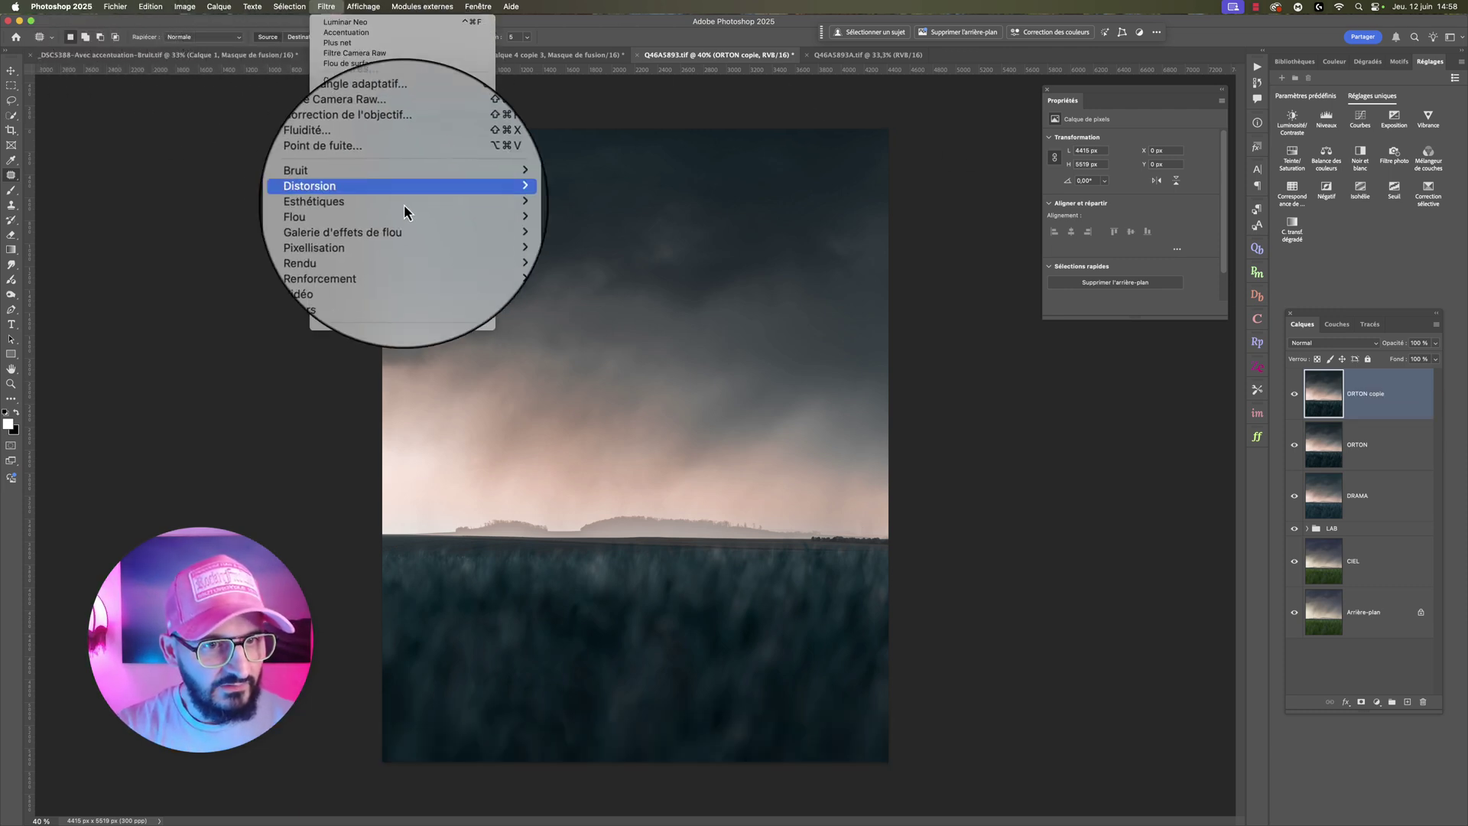
pyautogui.click(509, 253)
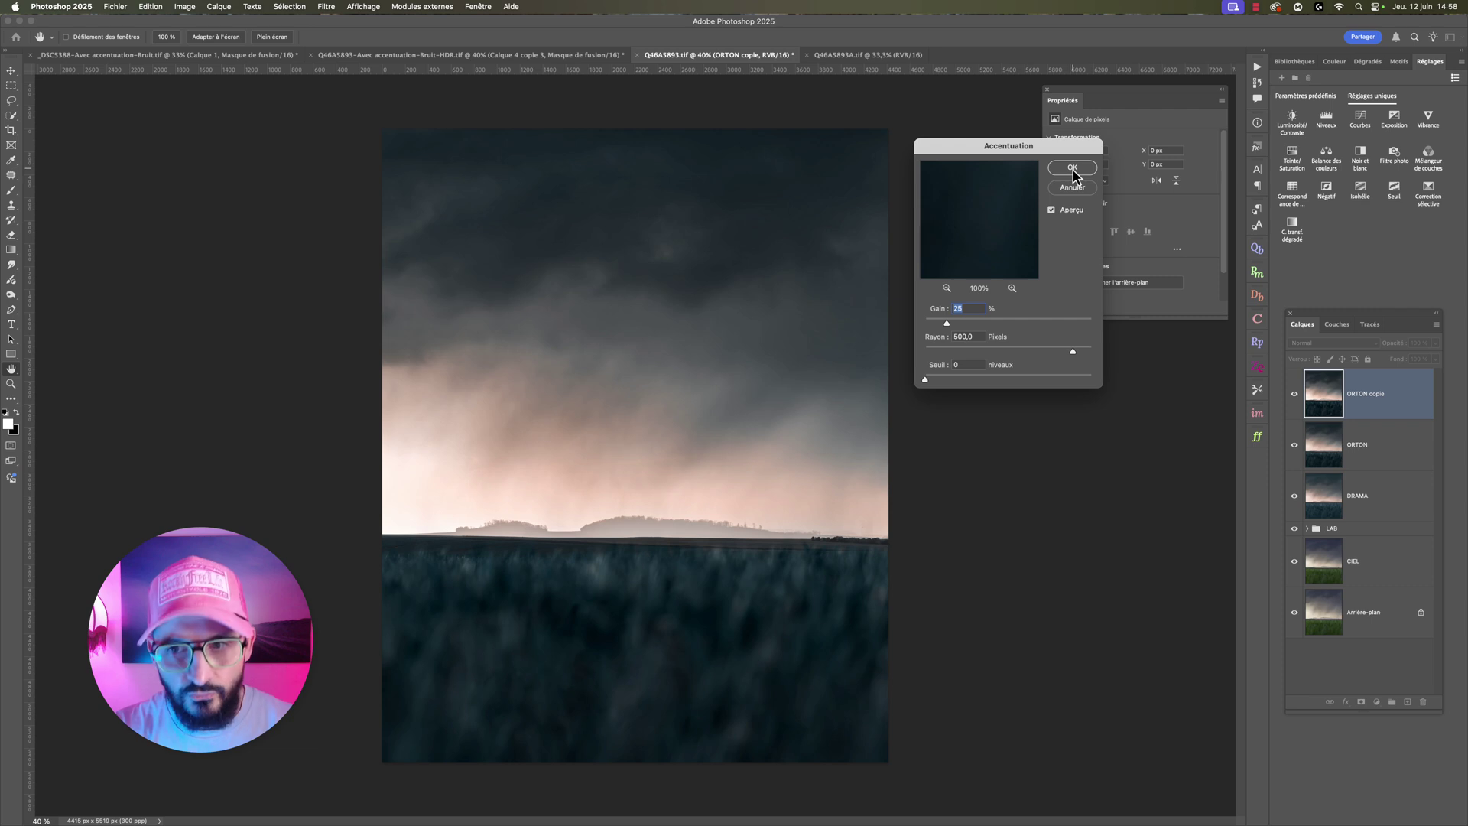
pyautogui.click(1051, 209)
pyautogui.click(1051, 210)
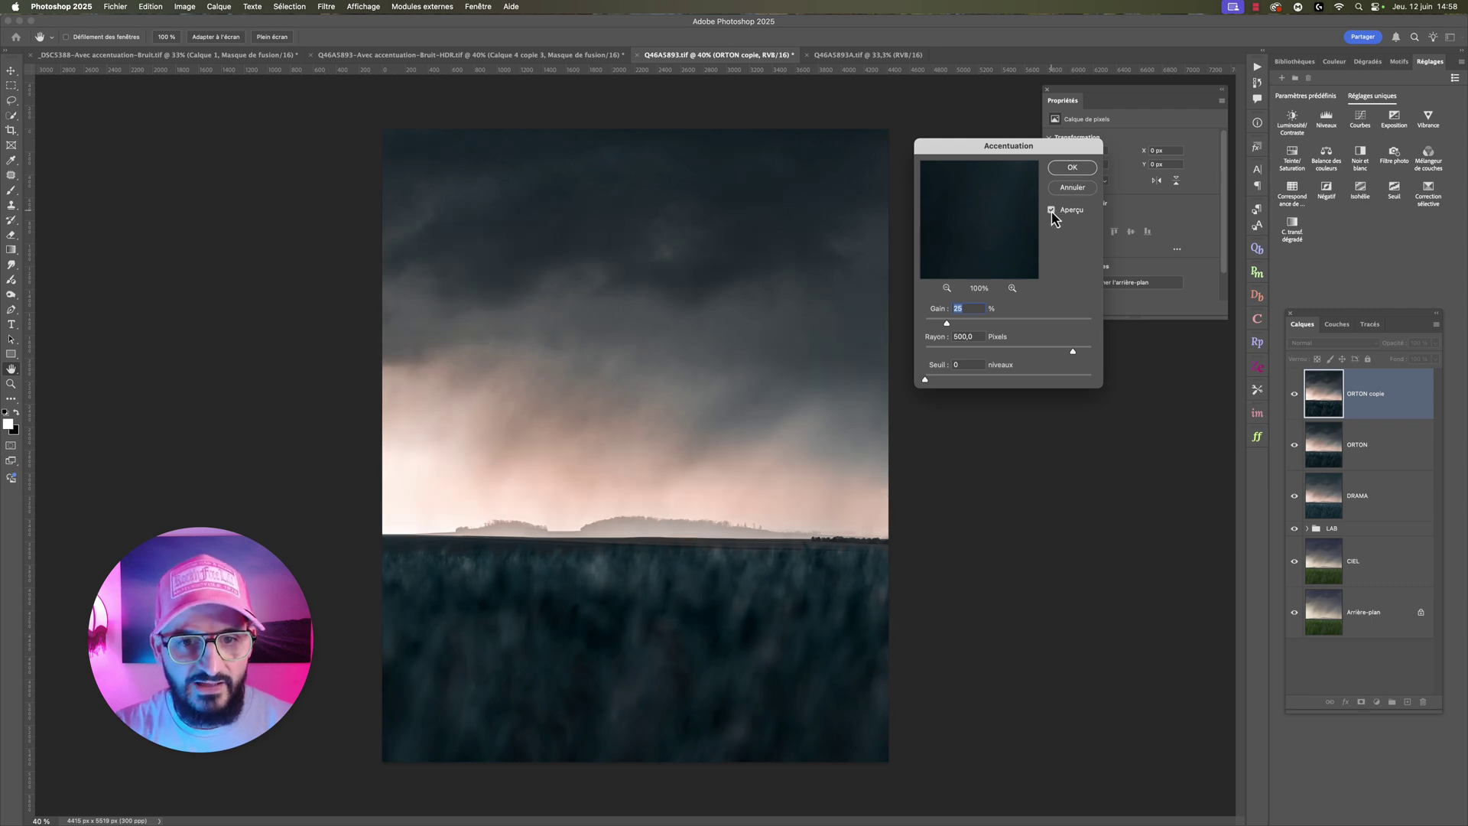
pyautogui.click(1073, 167)
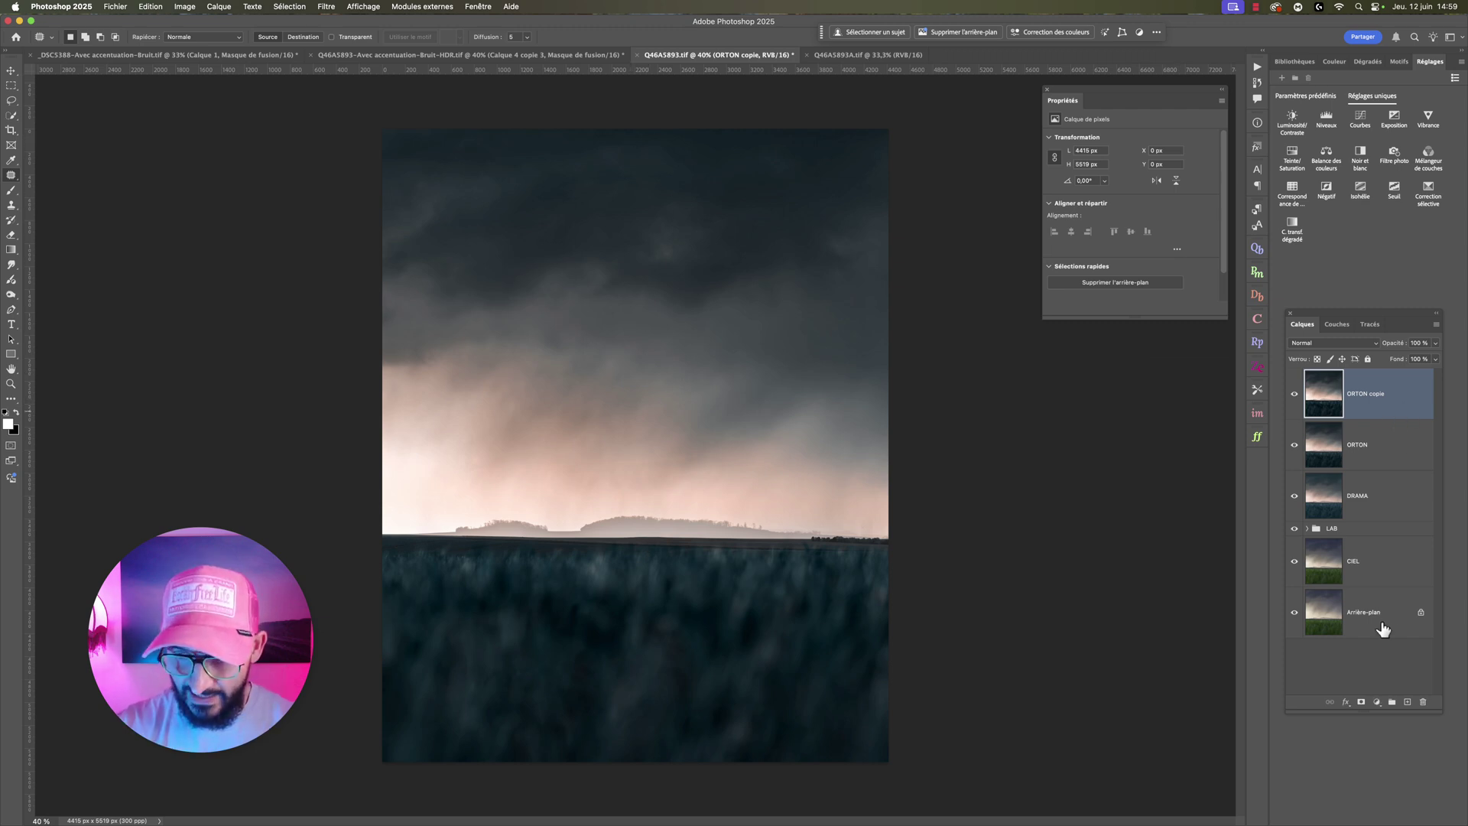
# Step: Mask ORTON copie with a linear gradient fading the contrast from upper sky to horizon
pyautogui.click(1361, 702)
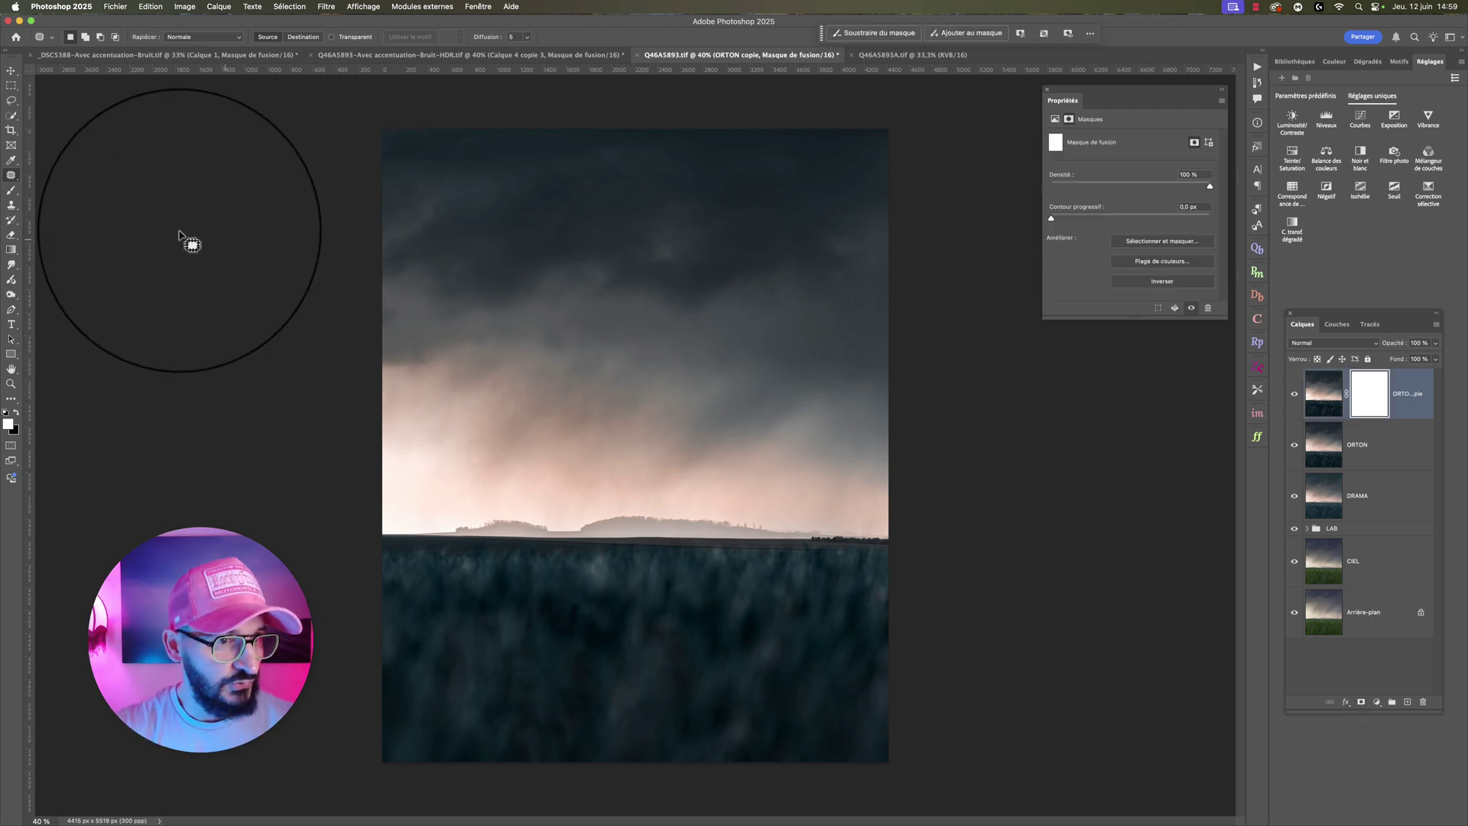
pyautogui.click(11, 250)
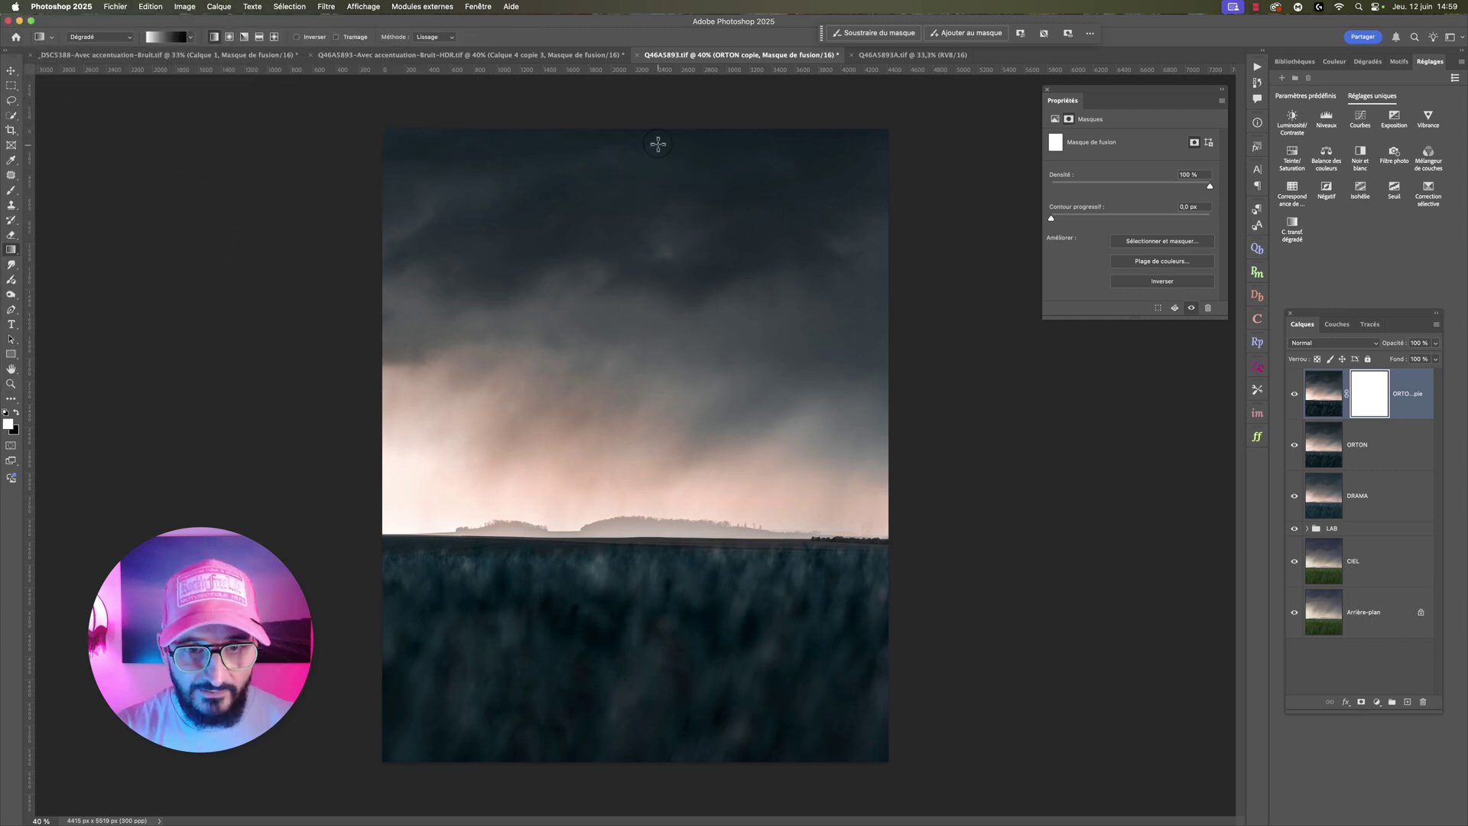
pyautogui.moveTo(650, 254); pyautogui.dragTo(647, 482)
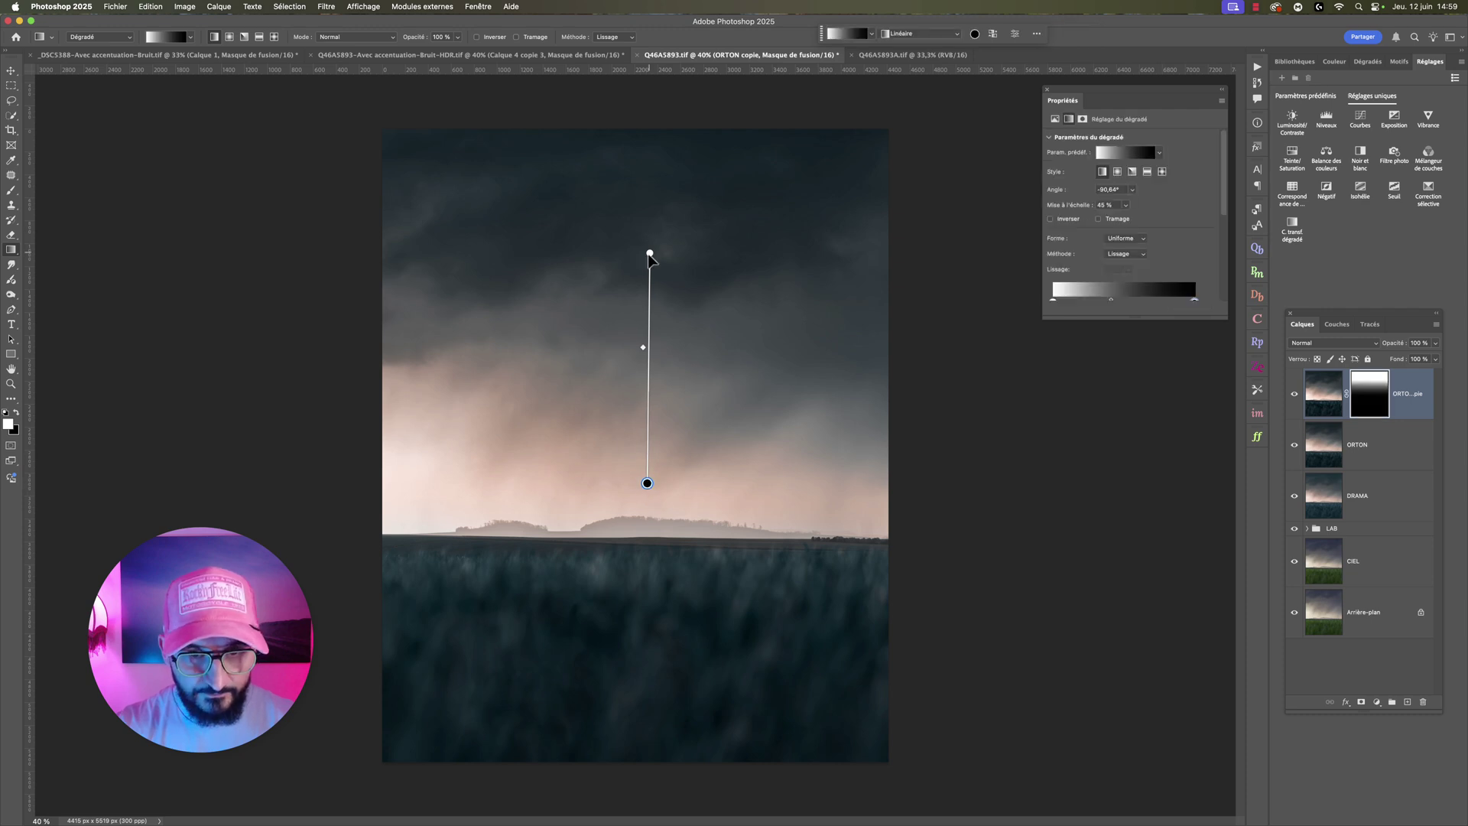
pyautogui.moveTo(650, 253); pyautogui.dragTo(649, 288)
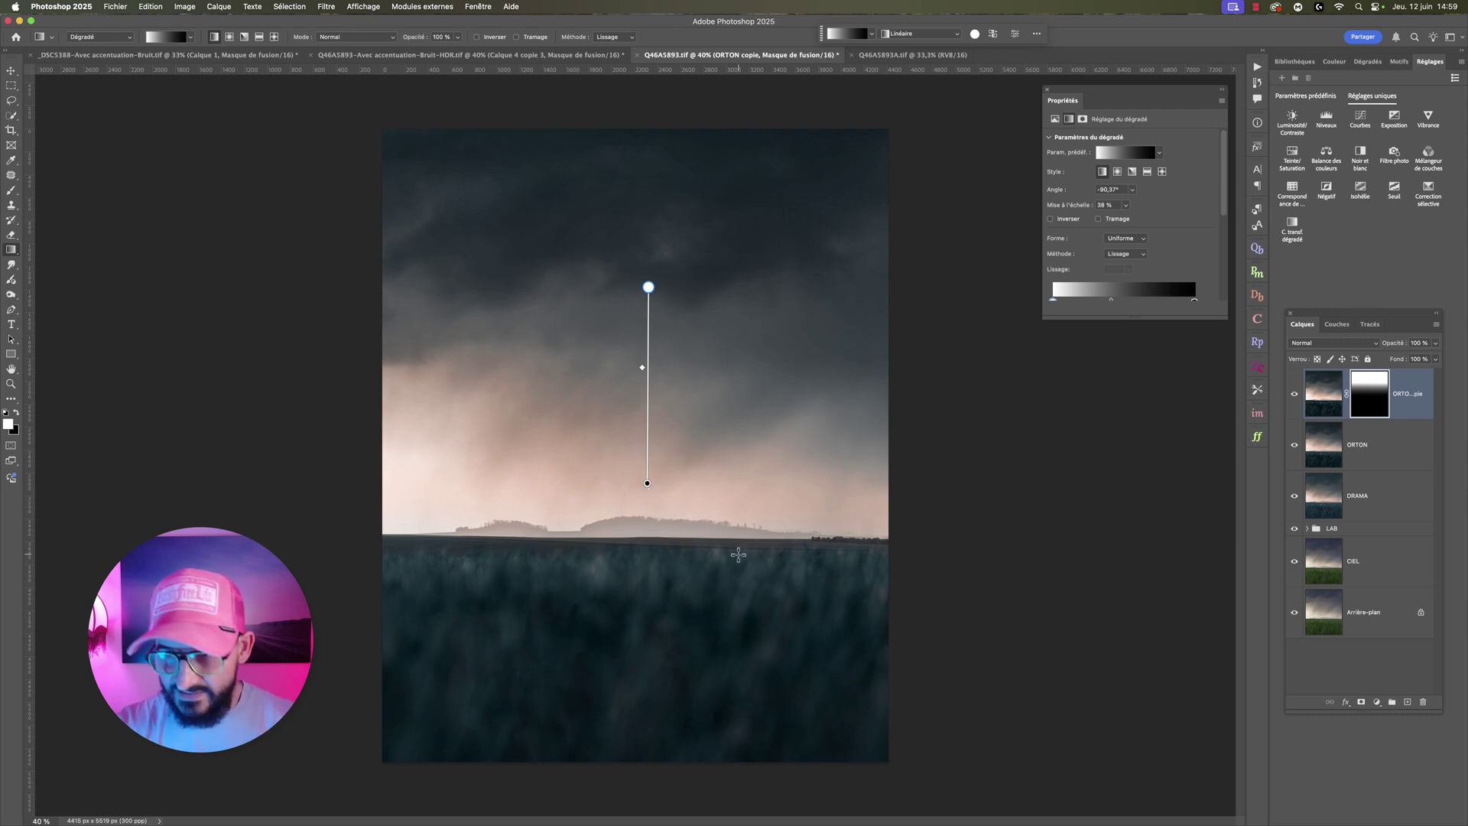
pyautogui.click(1295, 395)
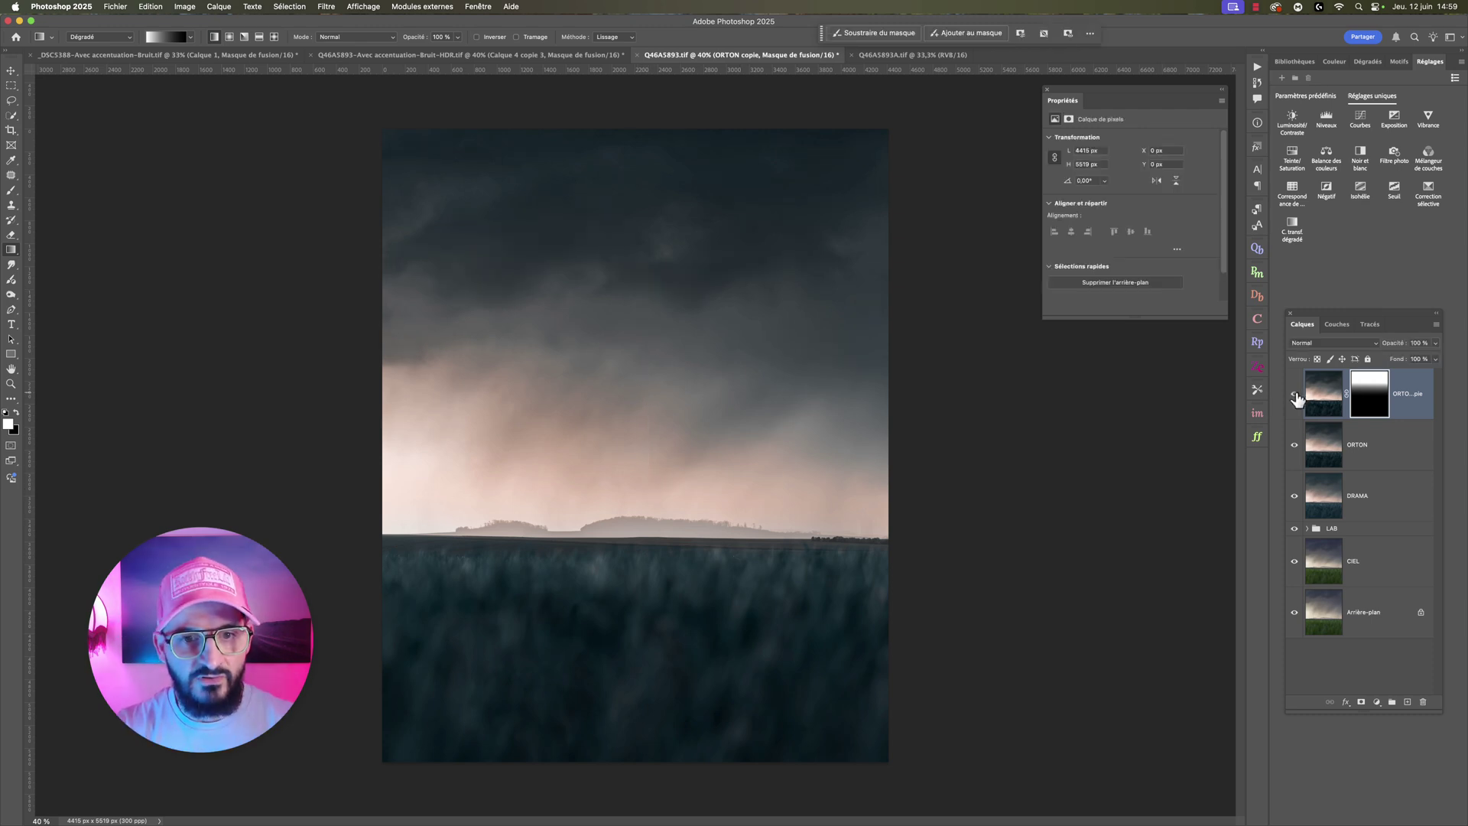
# Step: Rename the ORTON copie layer to CONTRASTE, then flip to the original photo's tab and back
pyautogui.doubleClick(1406, 394)
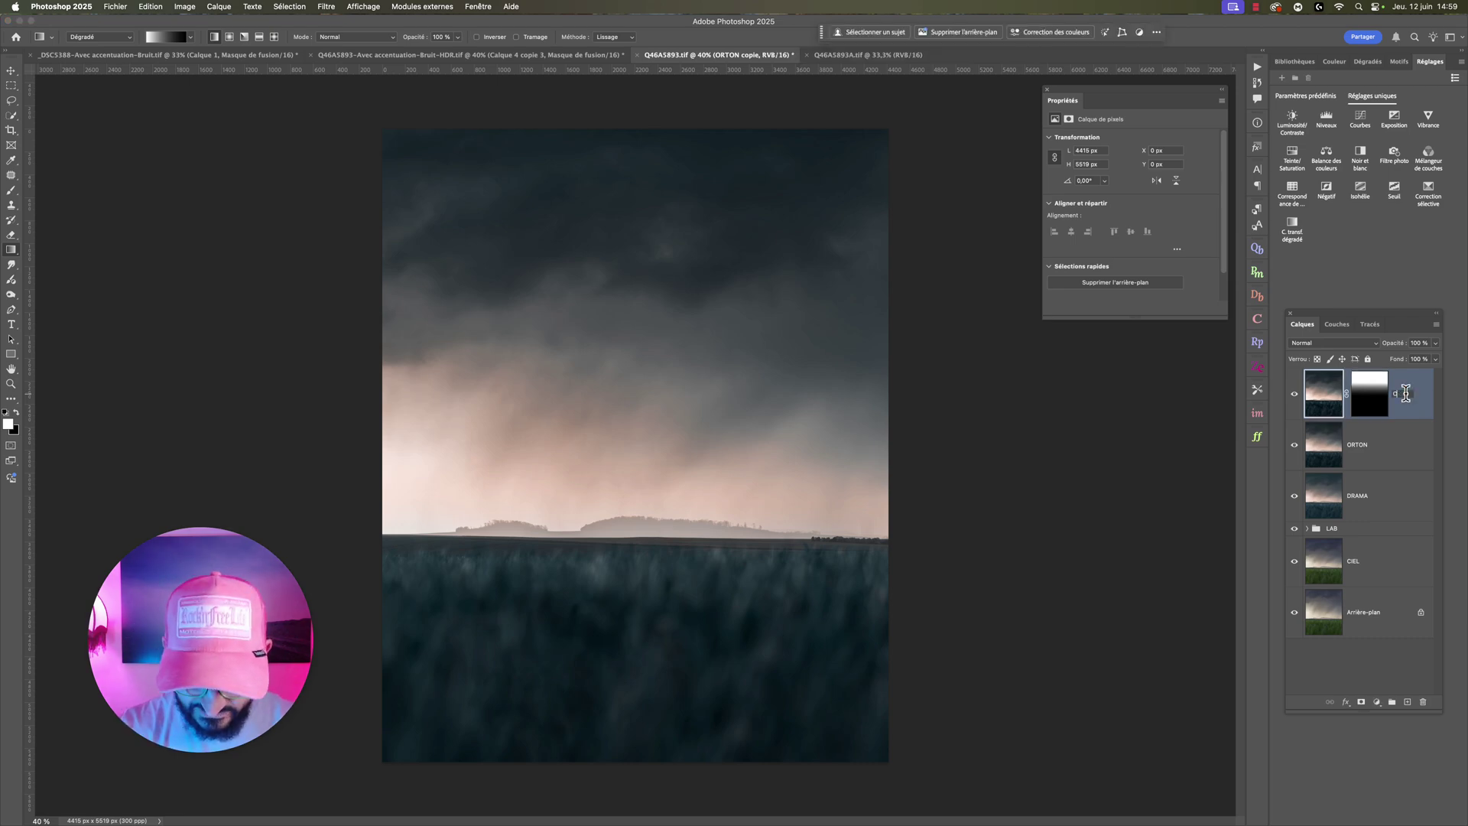
pyautogui.write('TRASTE')
pyautogui.press('Return')
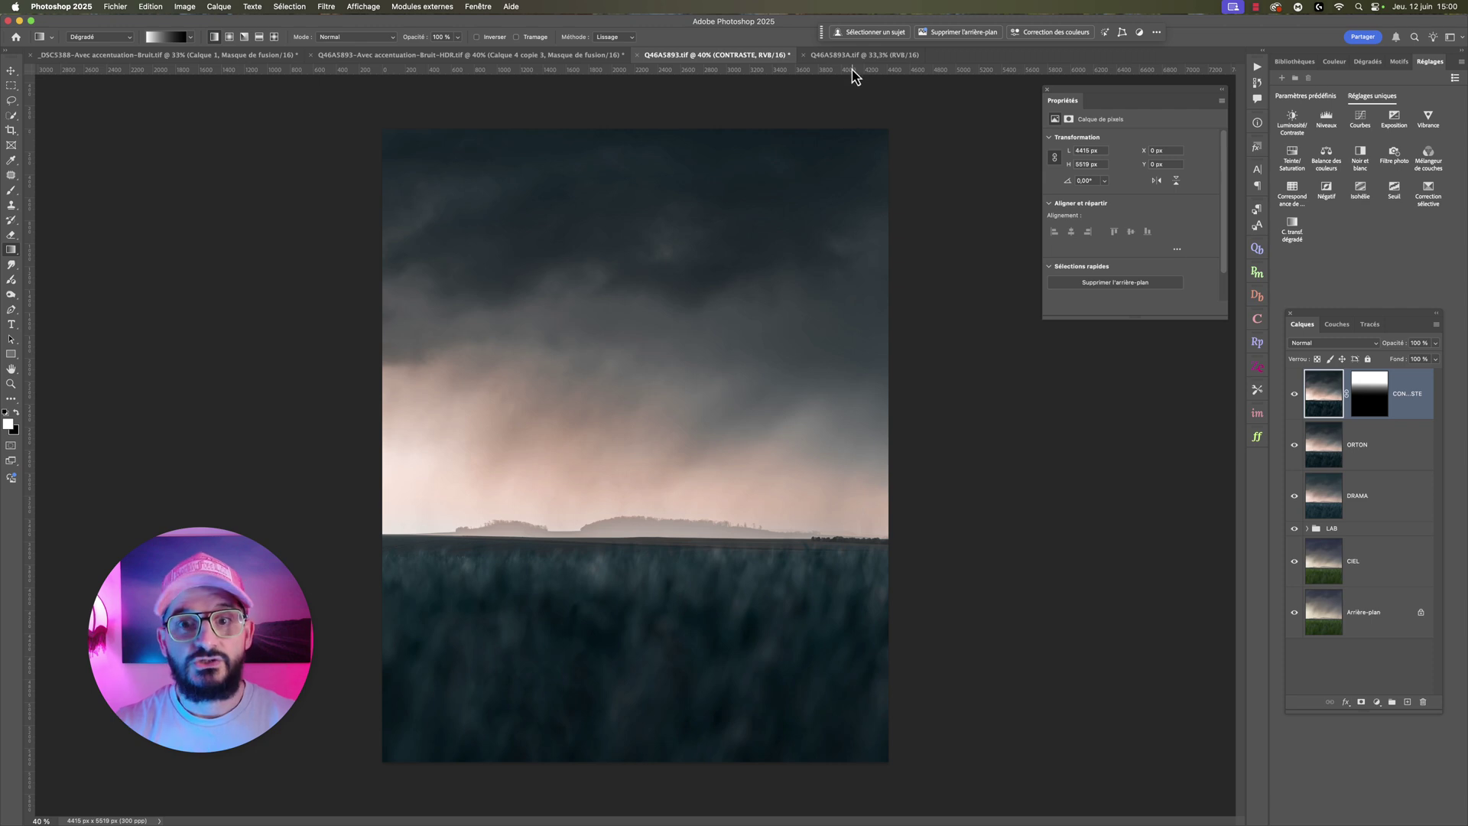
pyautogui.click(854, 56)
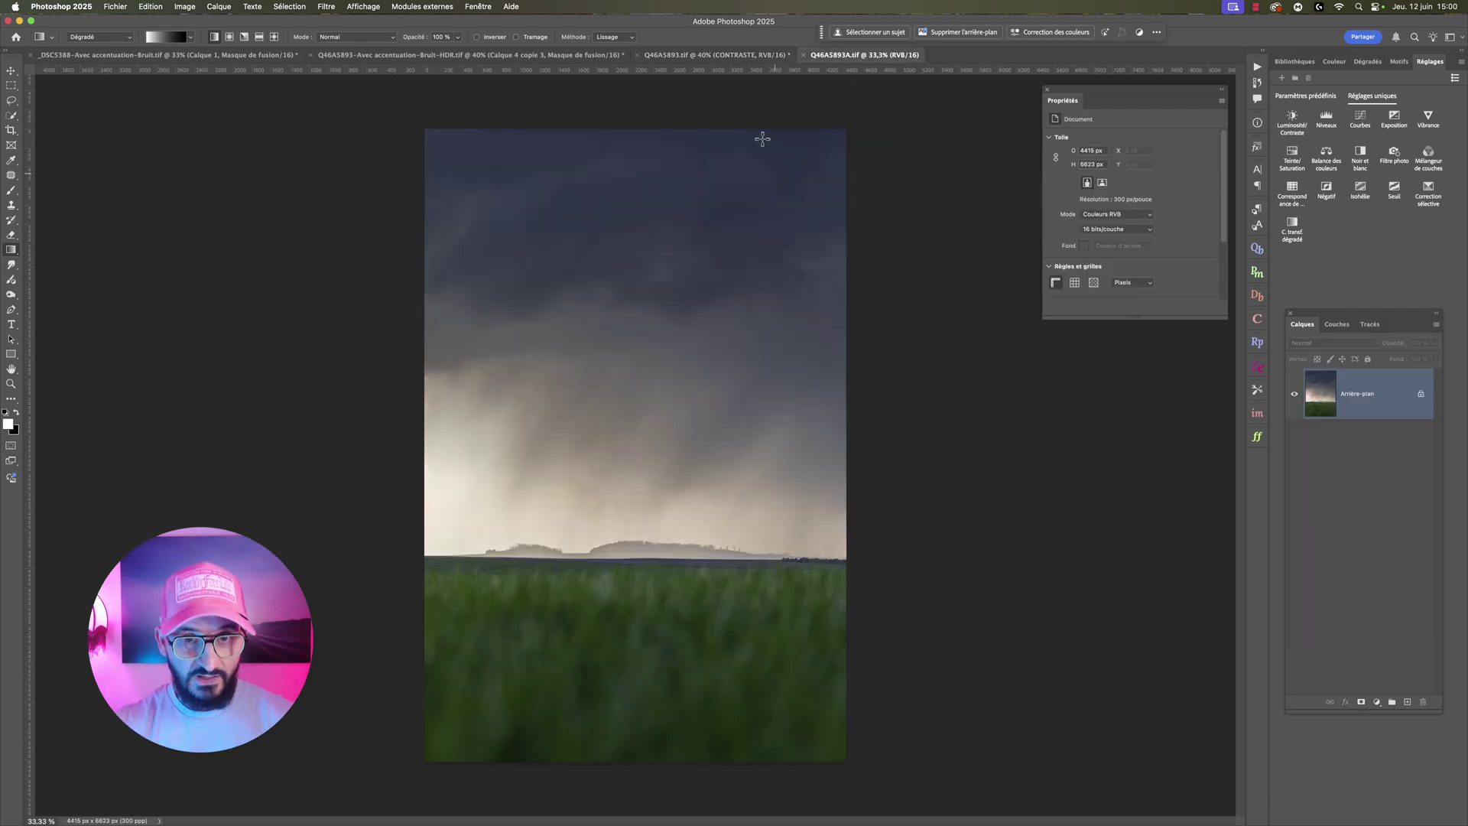
pyautogui.click(709, 56)
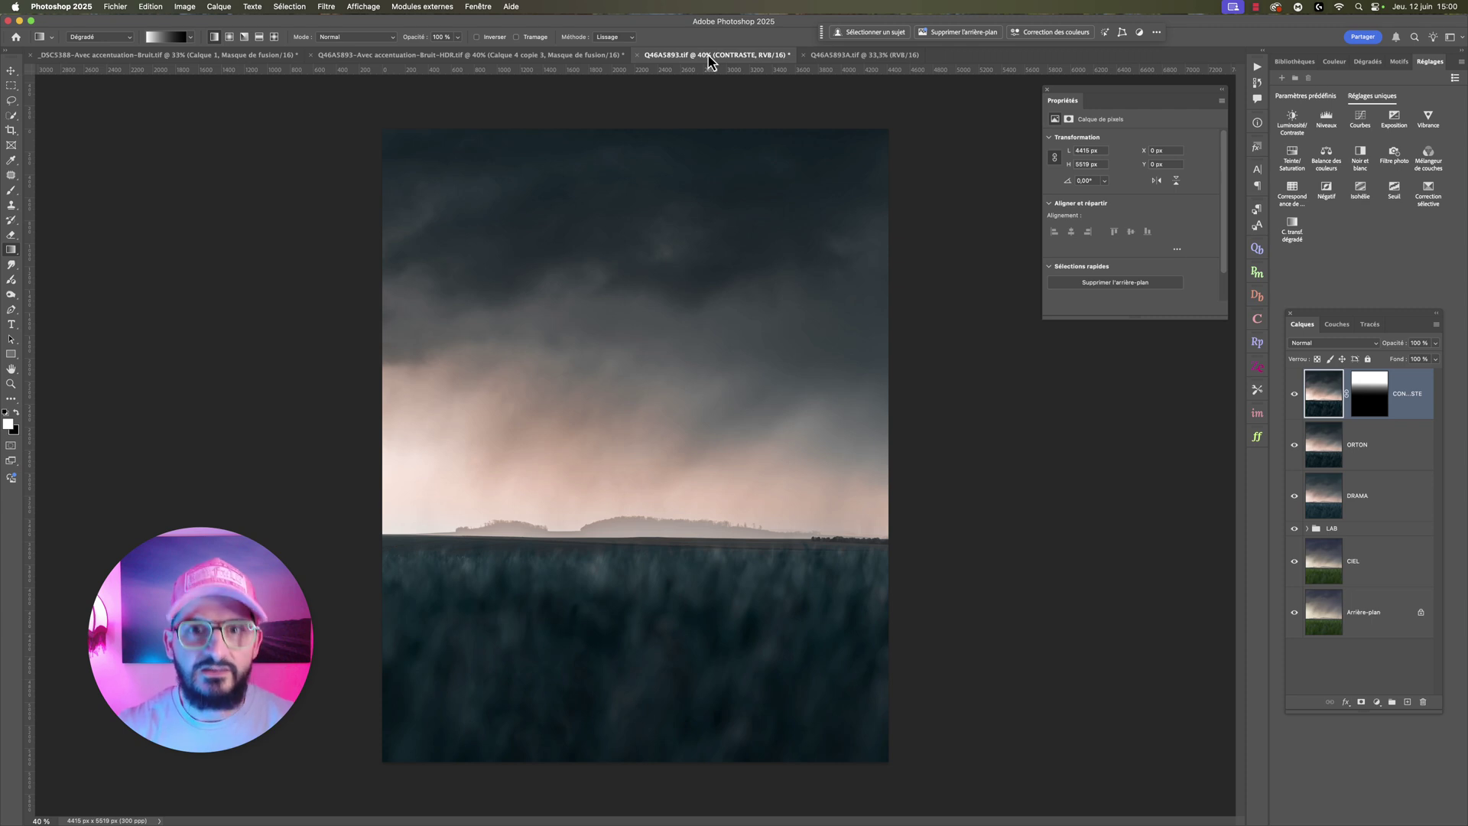
pyautogui.keyDown('alt'); pyautogui.click(1294, 616); pyautogui.keyUp('alt')
pyautogui.keyDown('alt'); pyautogui.click(1294, 615); pyautogui.keyUp('alt')
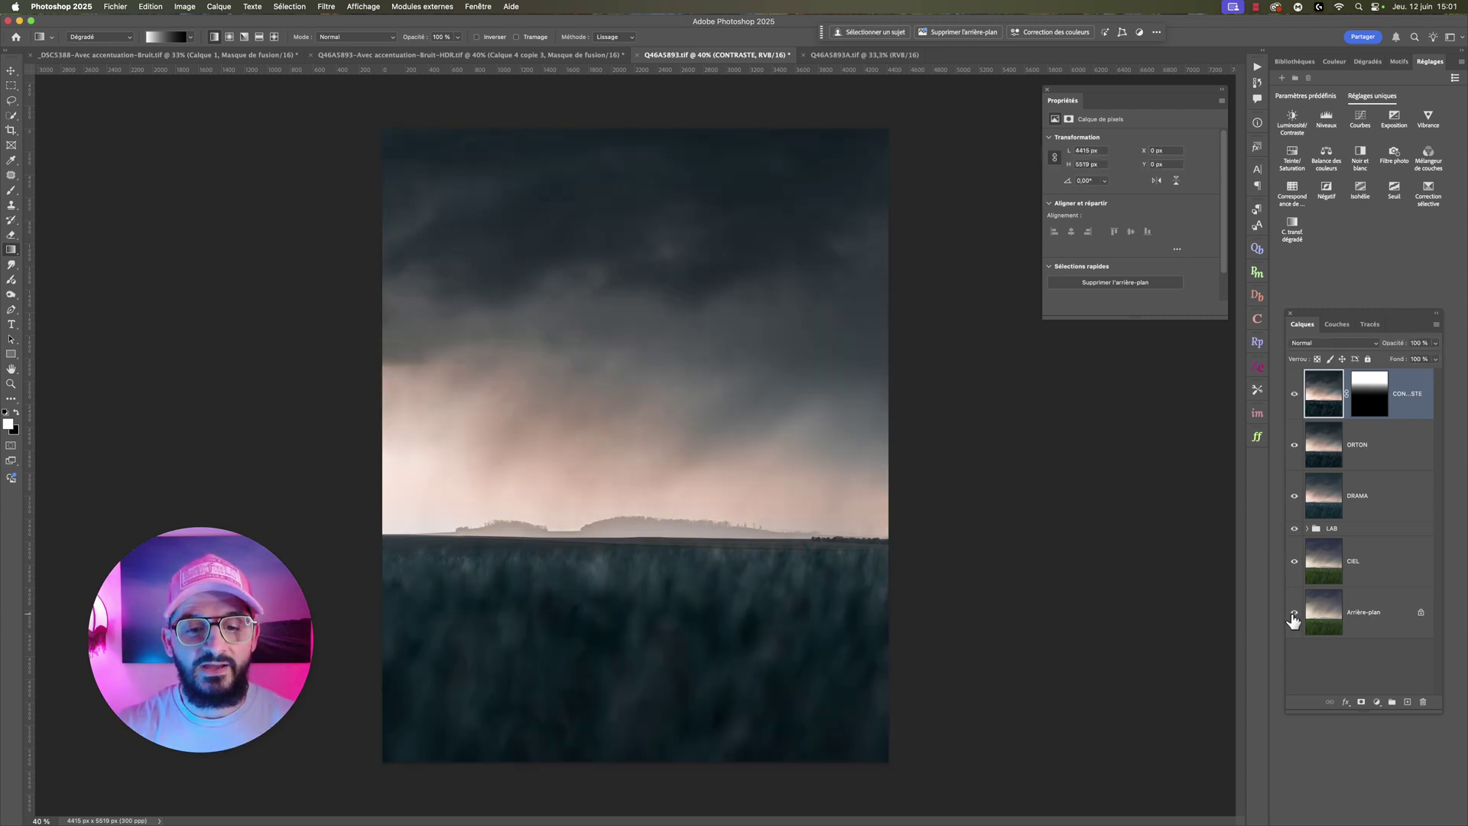
pyautogui.keyDown('alt'); pyautogui.click(1294, 616); pyautogui.keyUp('alt')
pyautogui.keyDown('alt'); pyautogui.click(1294, 616); pyautogui.keyUp('alt')
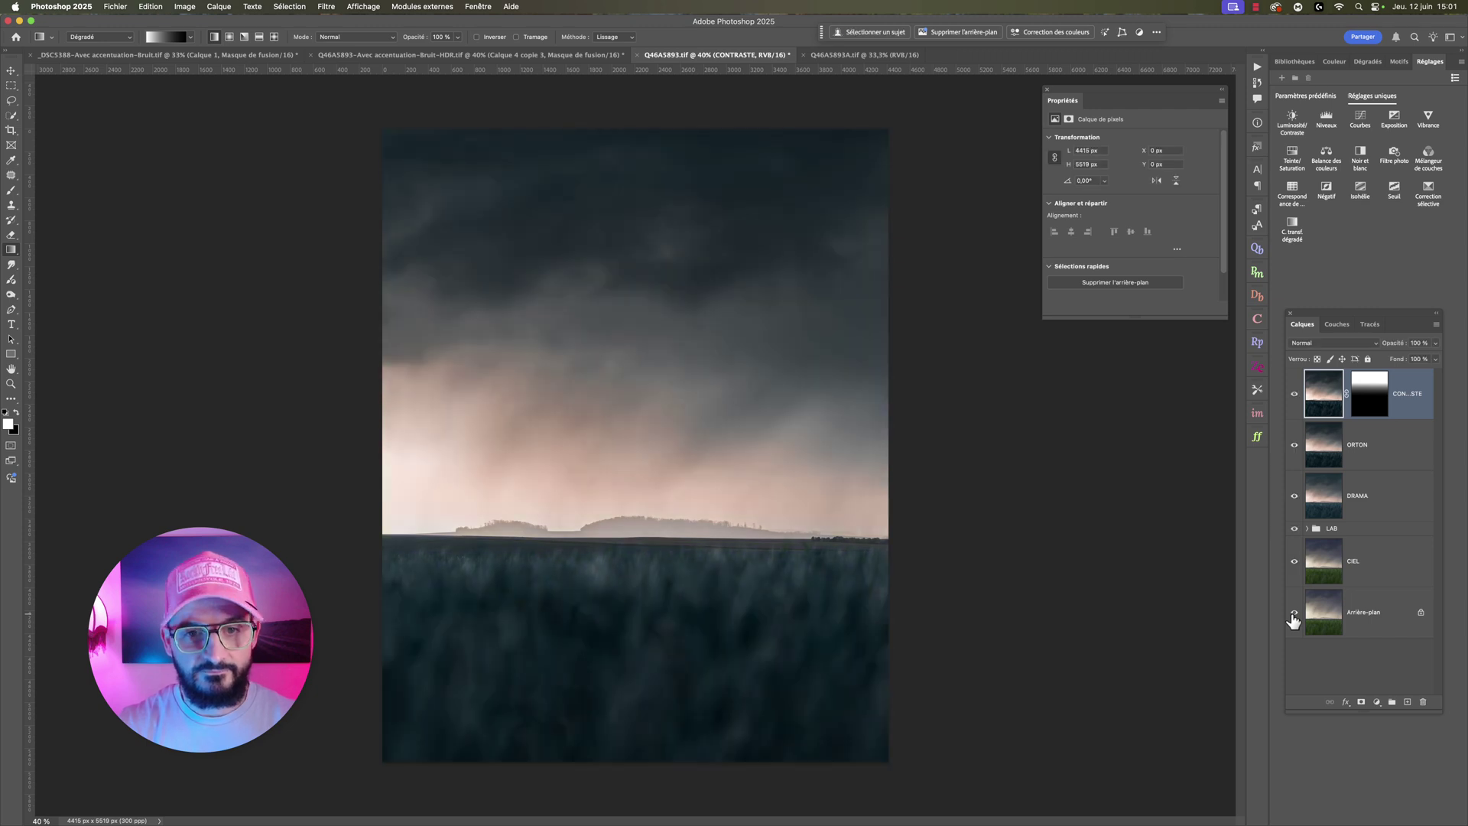